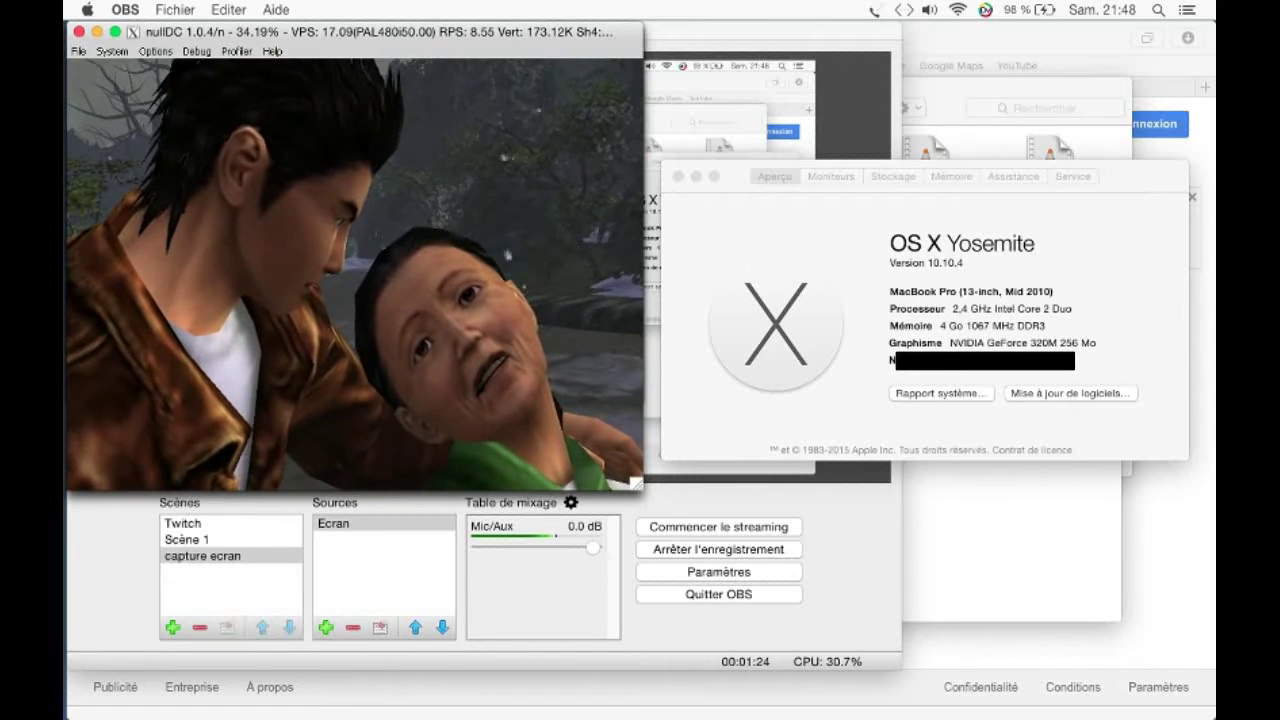
Step: Close the running nullDC game and move the old Shenmue wrapper from the Wineskin folder to the trash
{"action": "key", "text": "Escape"}
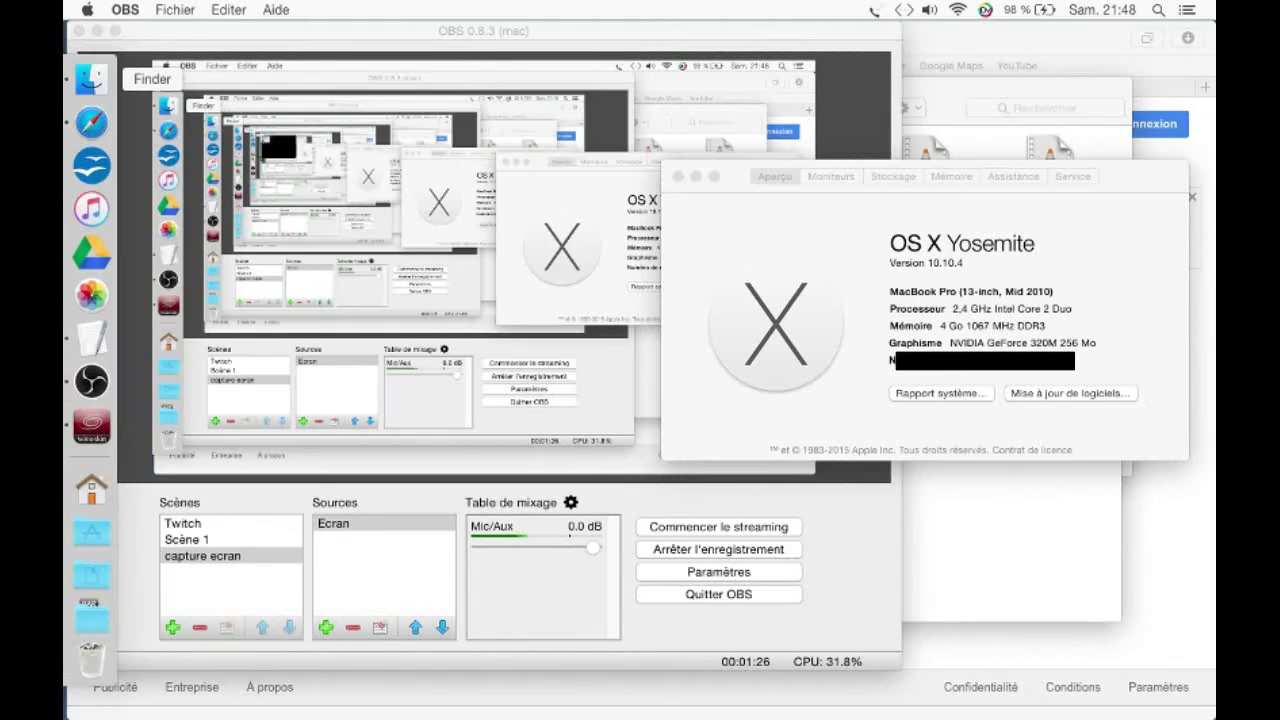
{"action": "left_click", "coordinate": [91, 79]}
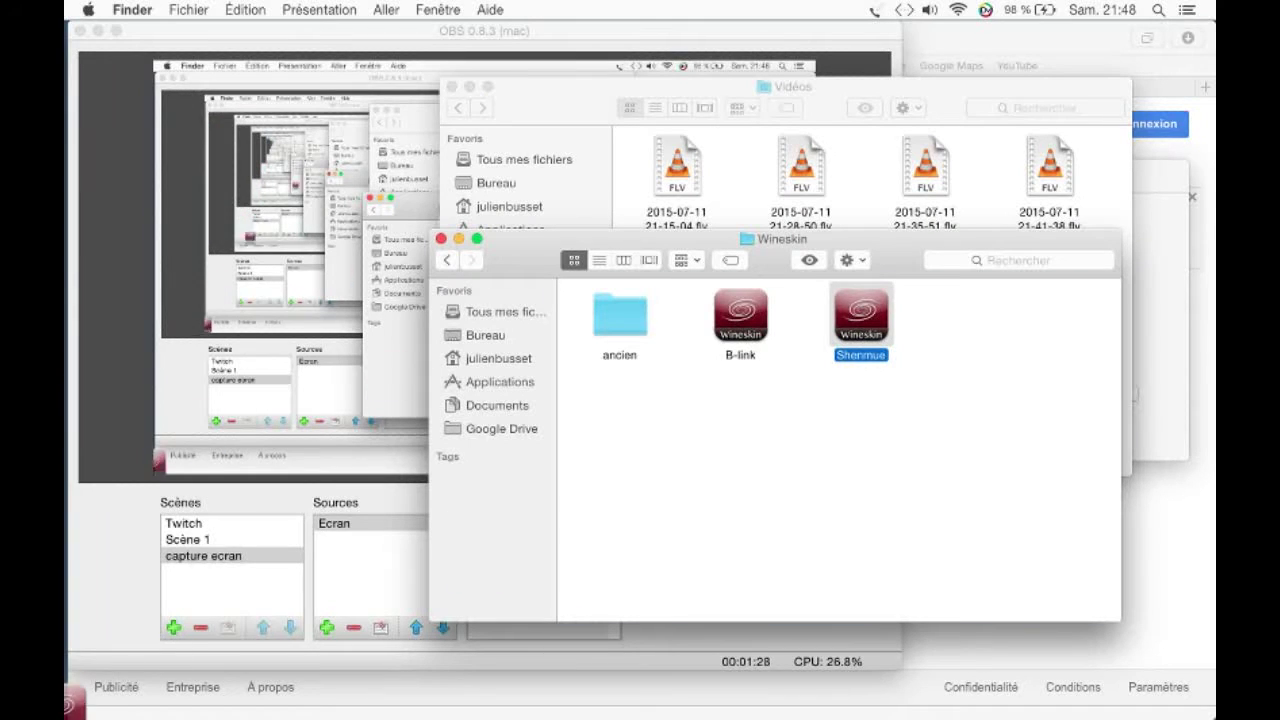
{"action": "key", "text": "super+BackSpace"}
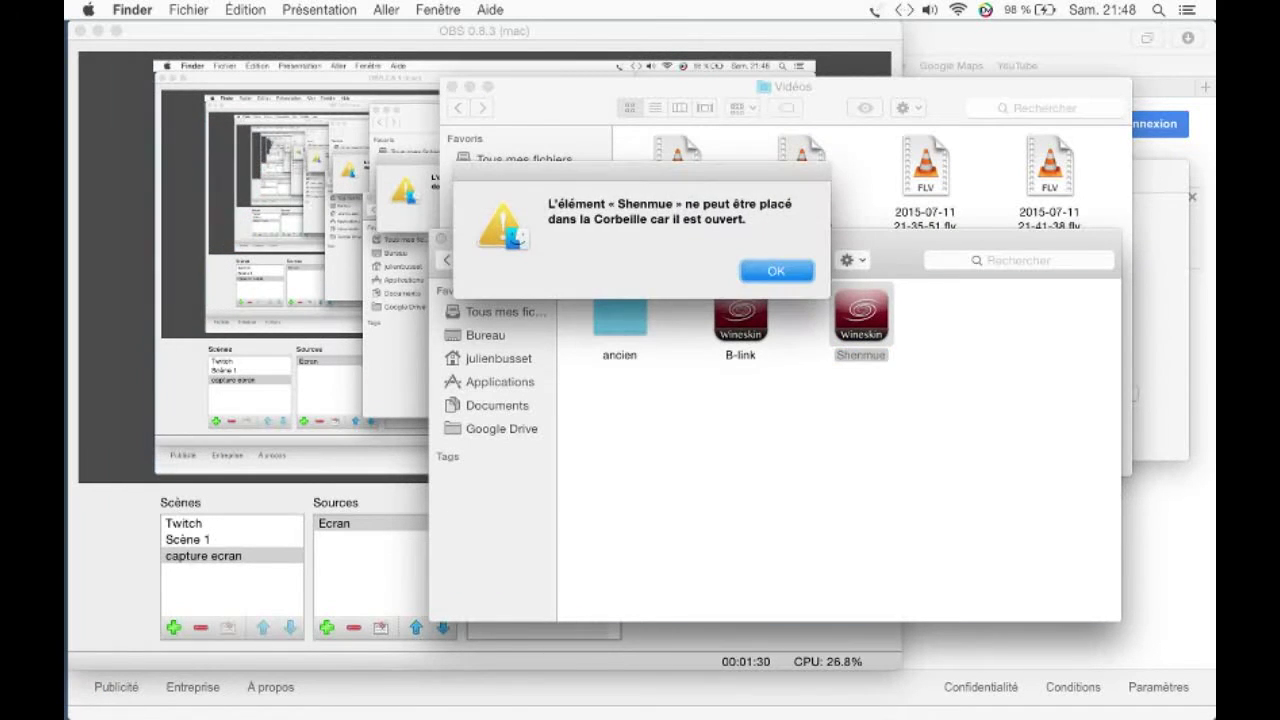
{"action": "key", "text": "Return"}
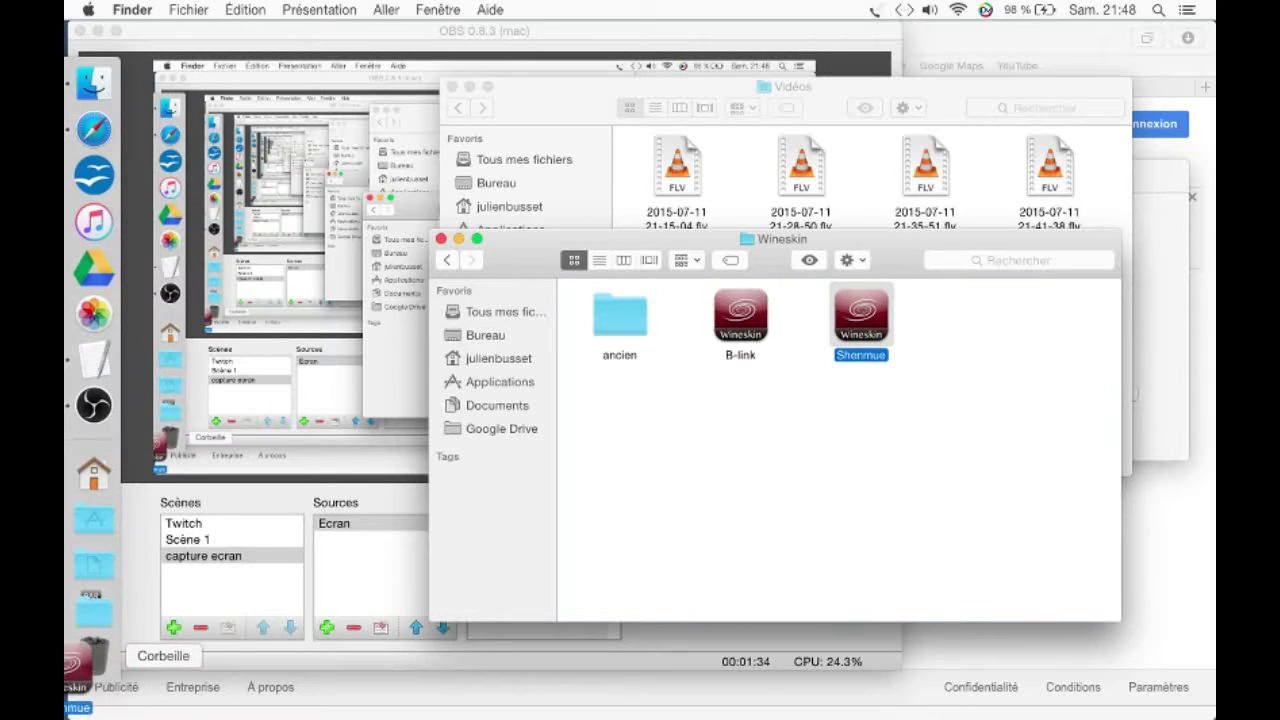
{"action": "key", "text": "super+BackSpace"}
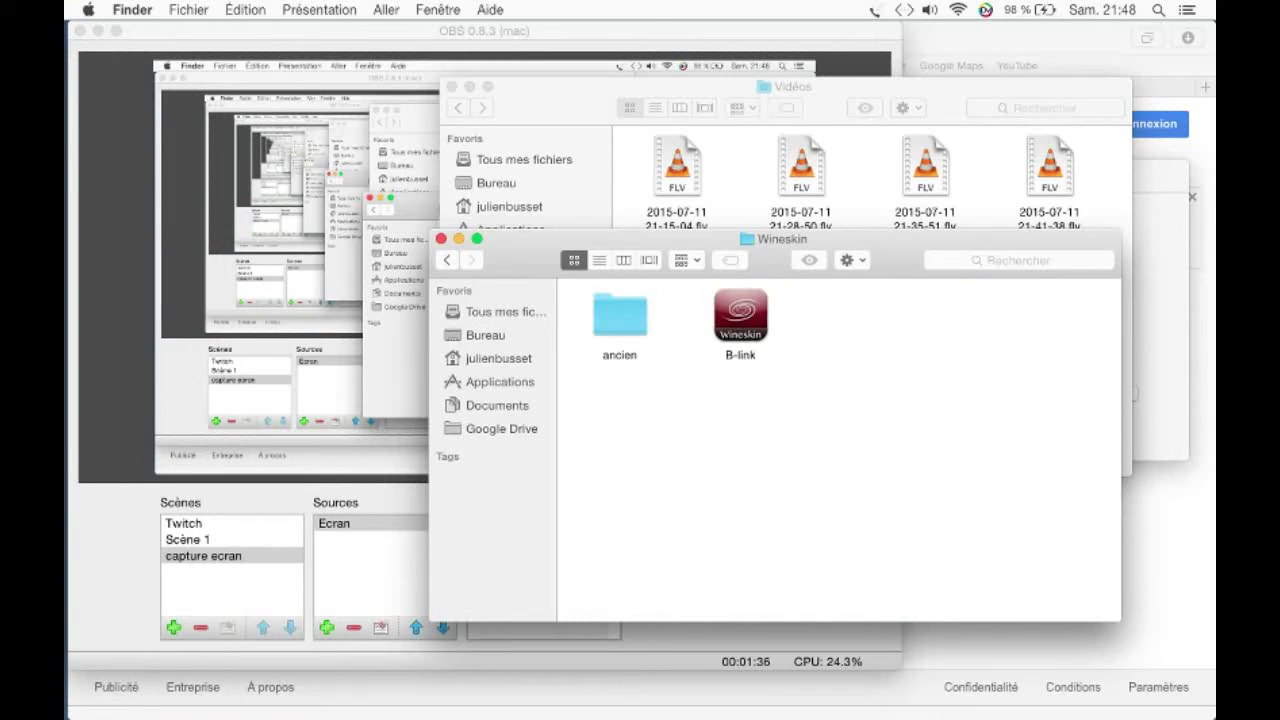
Step: Switch to Safari, search Google for "wineskin" and open the wineskin.urgesoftware.com site
{"action": "key", "text": "super+Tab"}
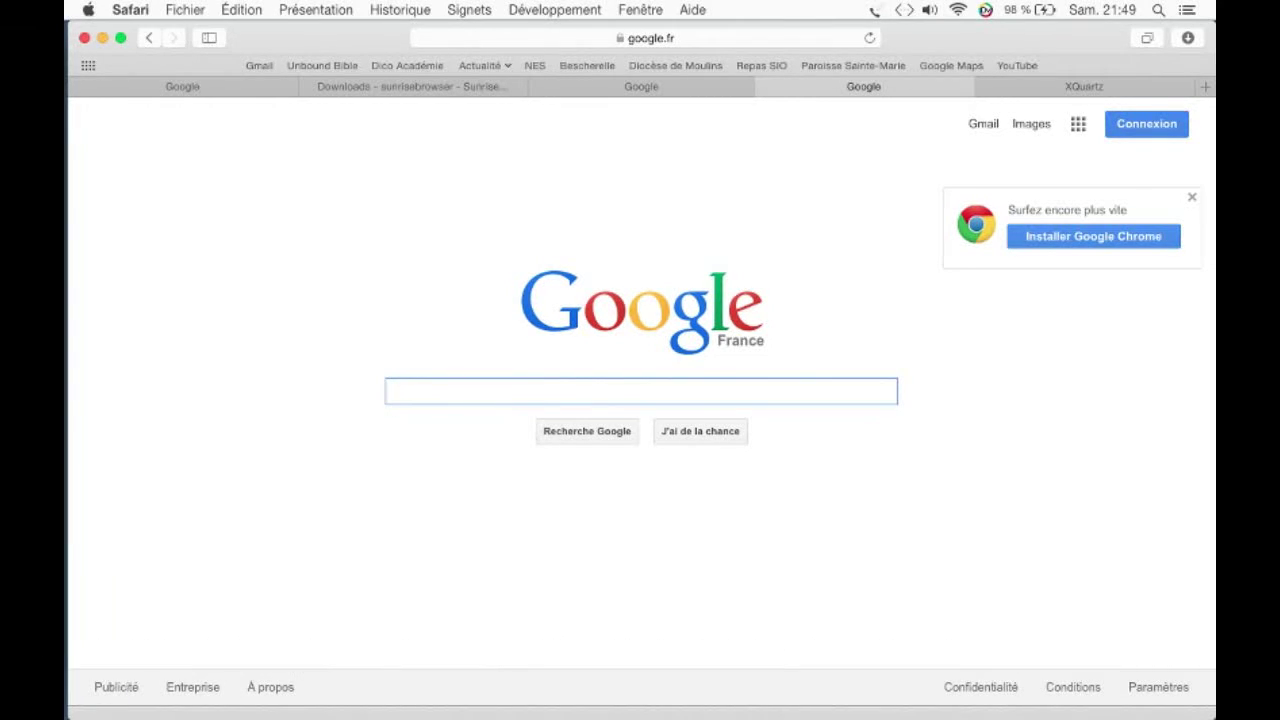
{"action": "type", "text": "wineskin"}
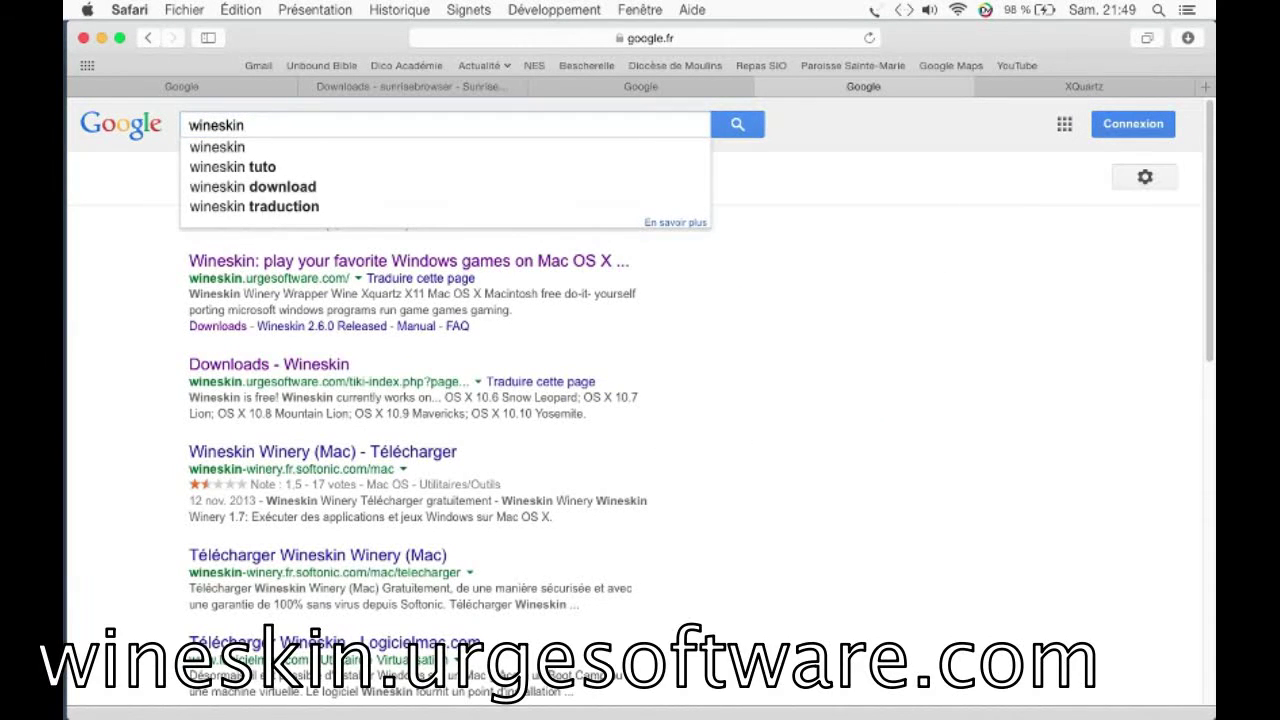
{"action": "key", "text": "Return"}
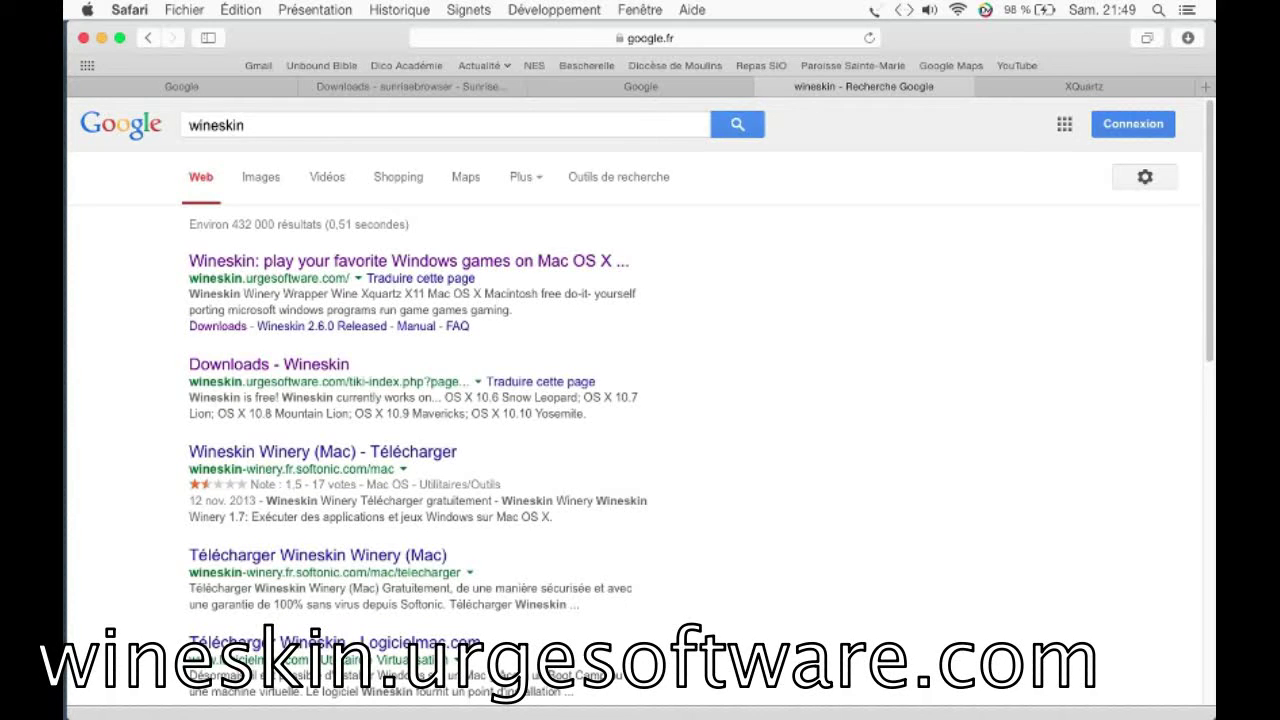
{"action": "left_click", "coordinate": [400, 261]}
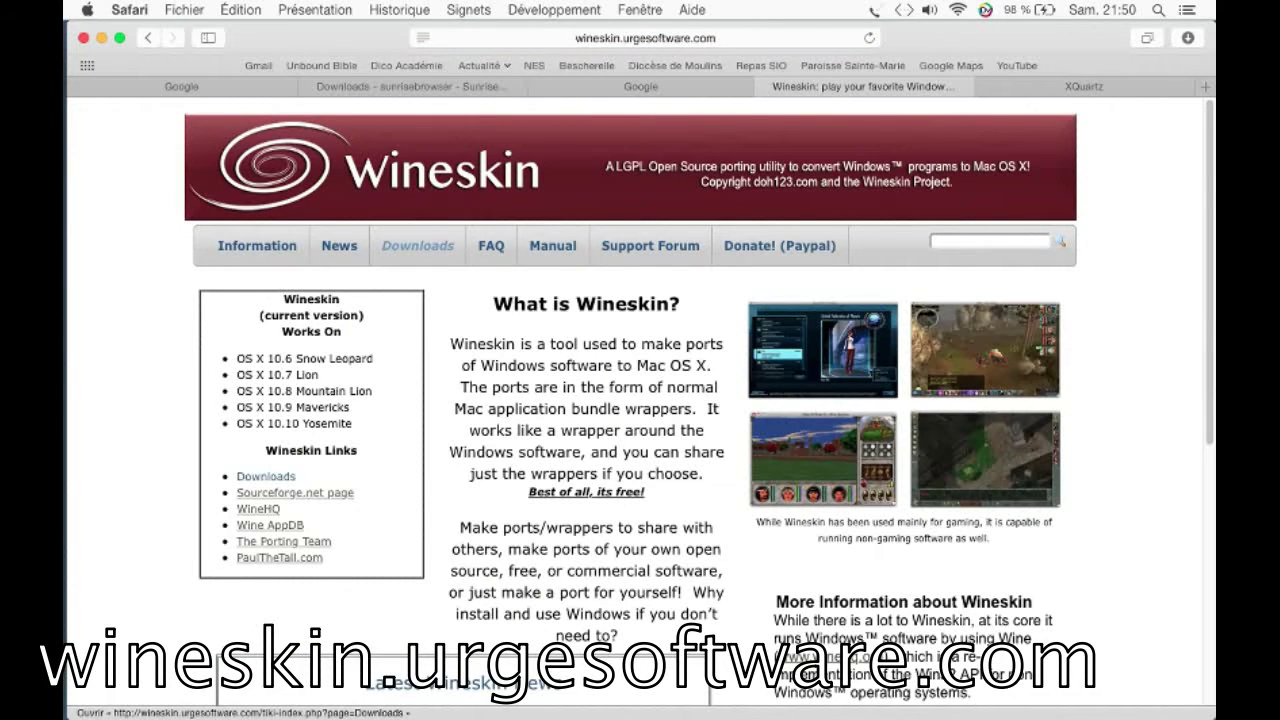
Step: Download Wineskin Winery 1.7 from the site's Downloads page in a new tab and check the browser's downloads
{"action": "left_click", "coordinate": [418, 245]}
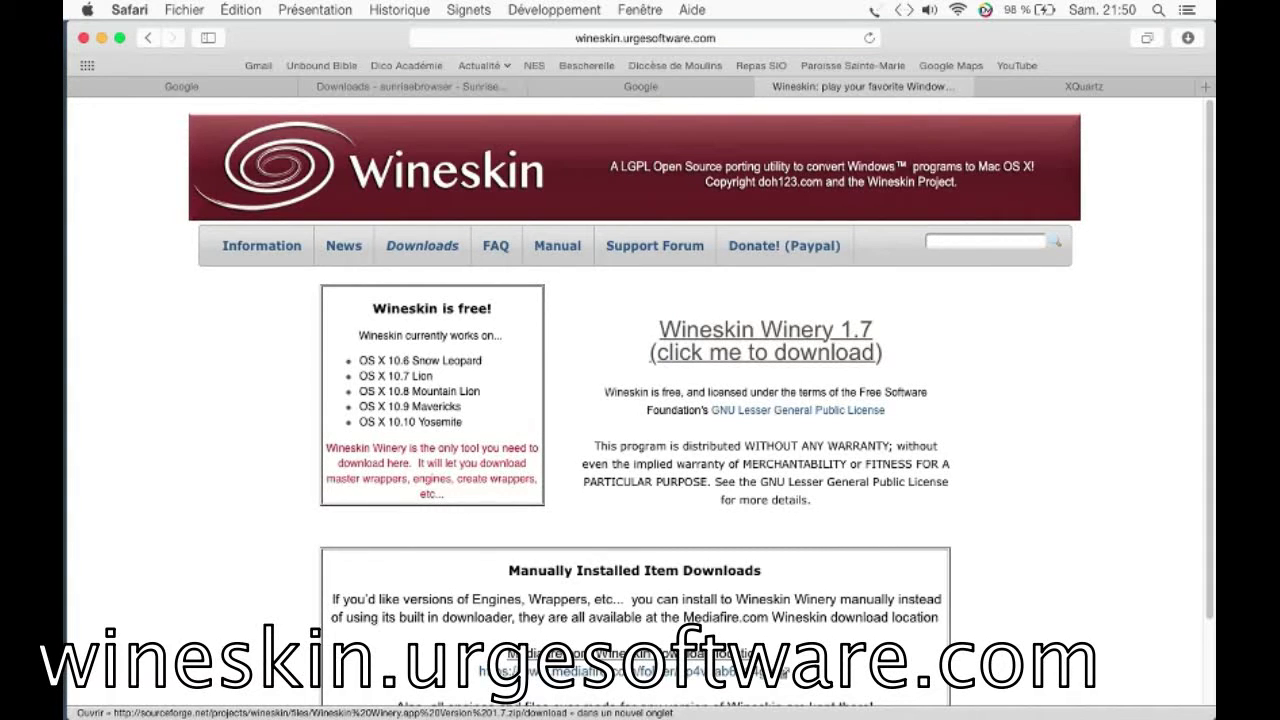
{"action": "left_click", "coordinate": [765, 352], "text": "super"}
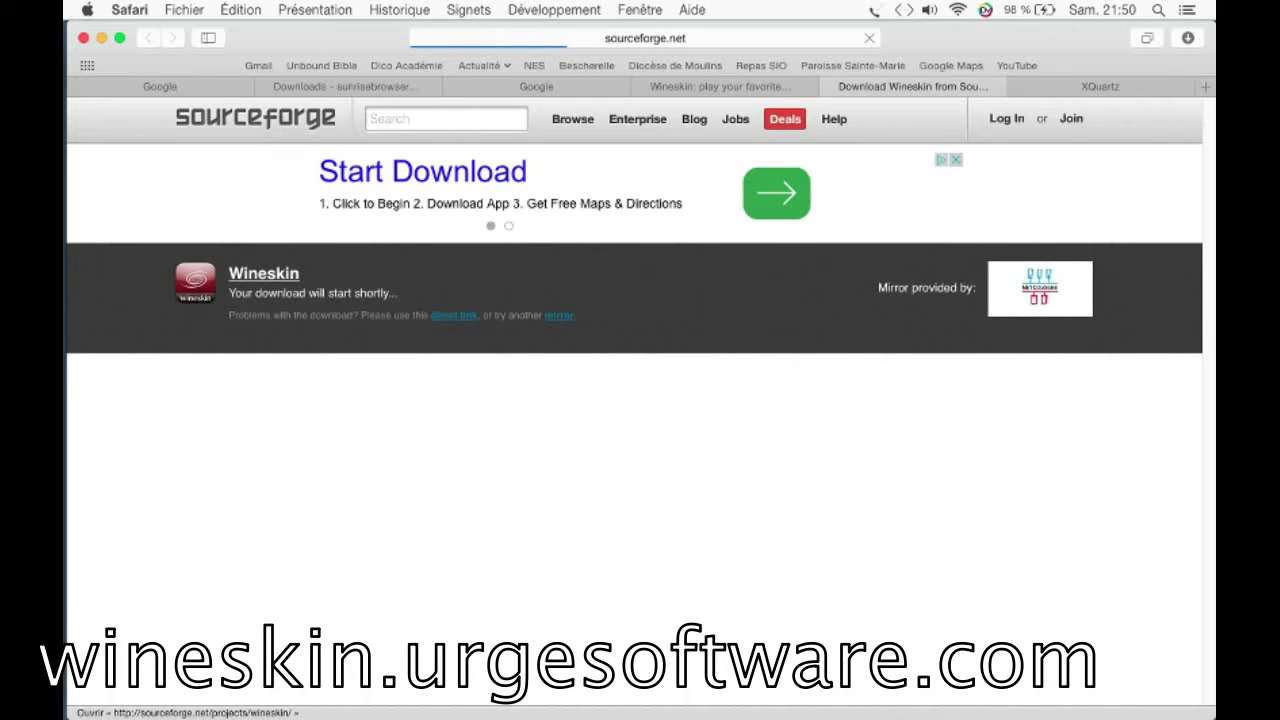
{"action": "key", "text": "alt+super+l"}
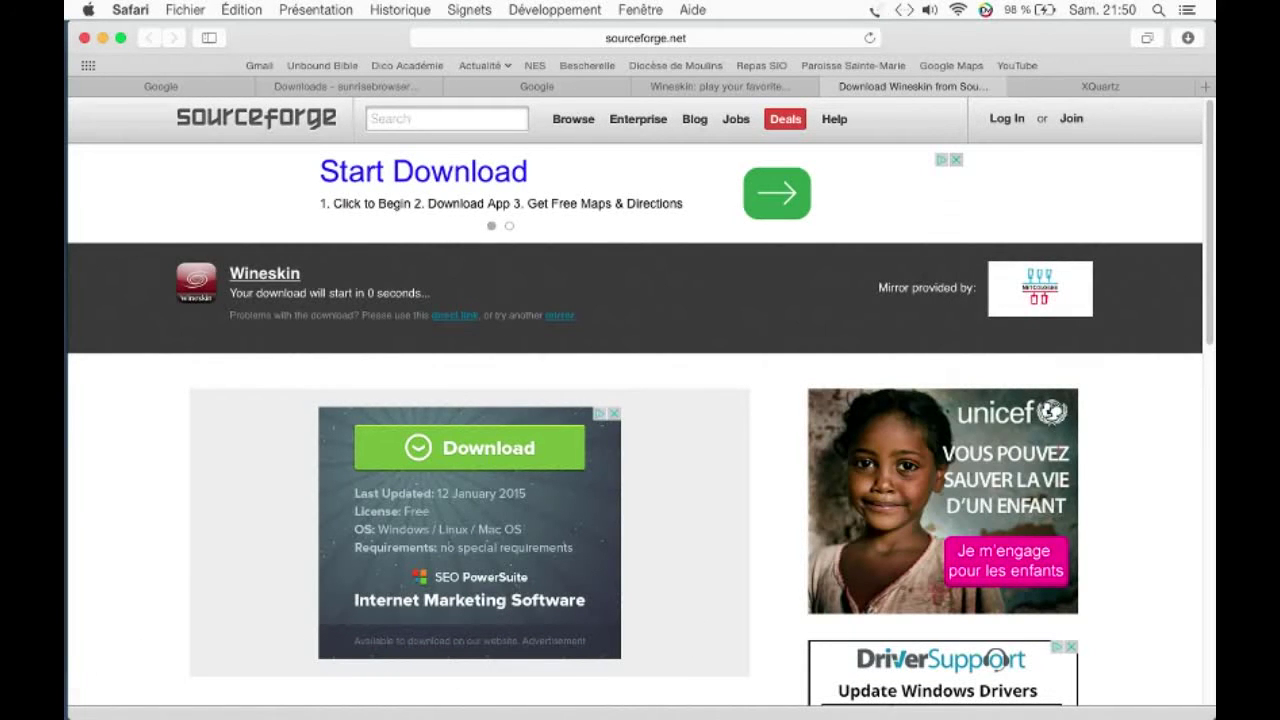
Step: Launch Wineskin Winery from the Applications folder
{"action": "left_click", "coordinate": [94, 517]}
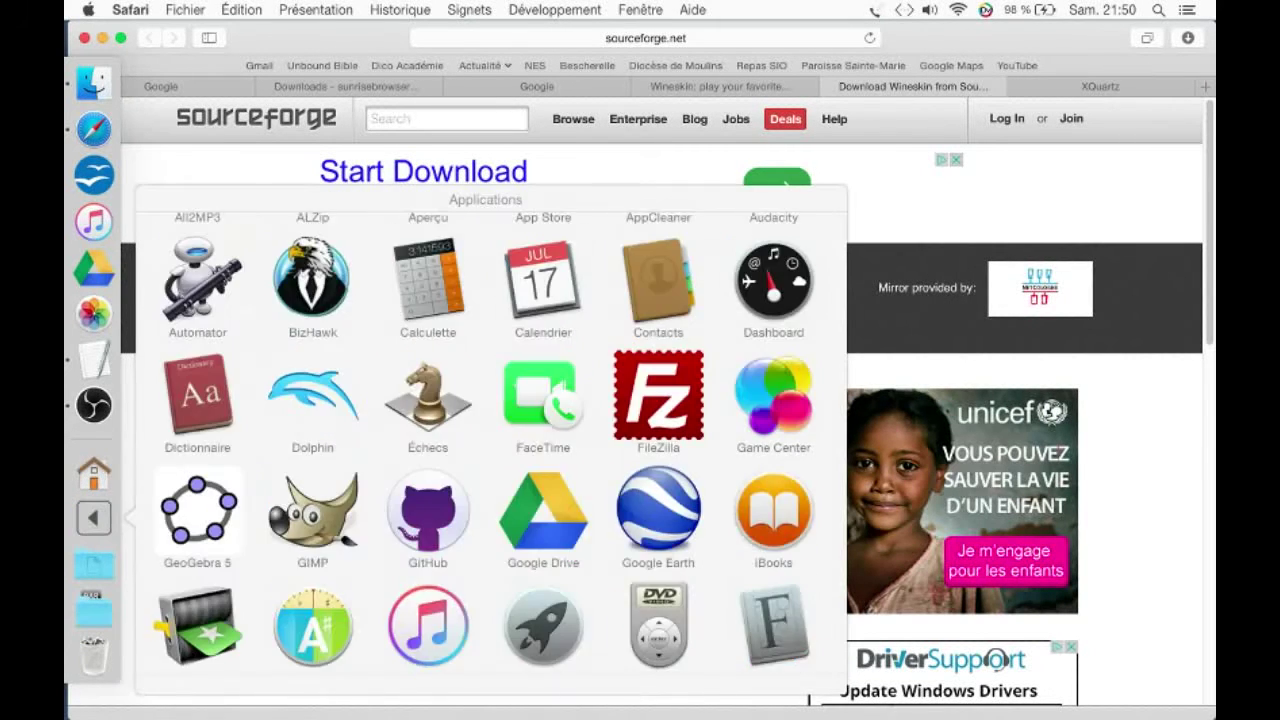
{"action": "scroll", "coordinate": [486, 443], "scroll_direction": "down", "scroll_amount": 15}
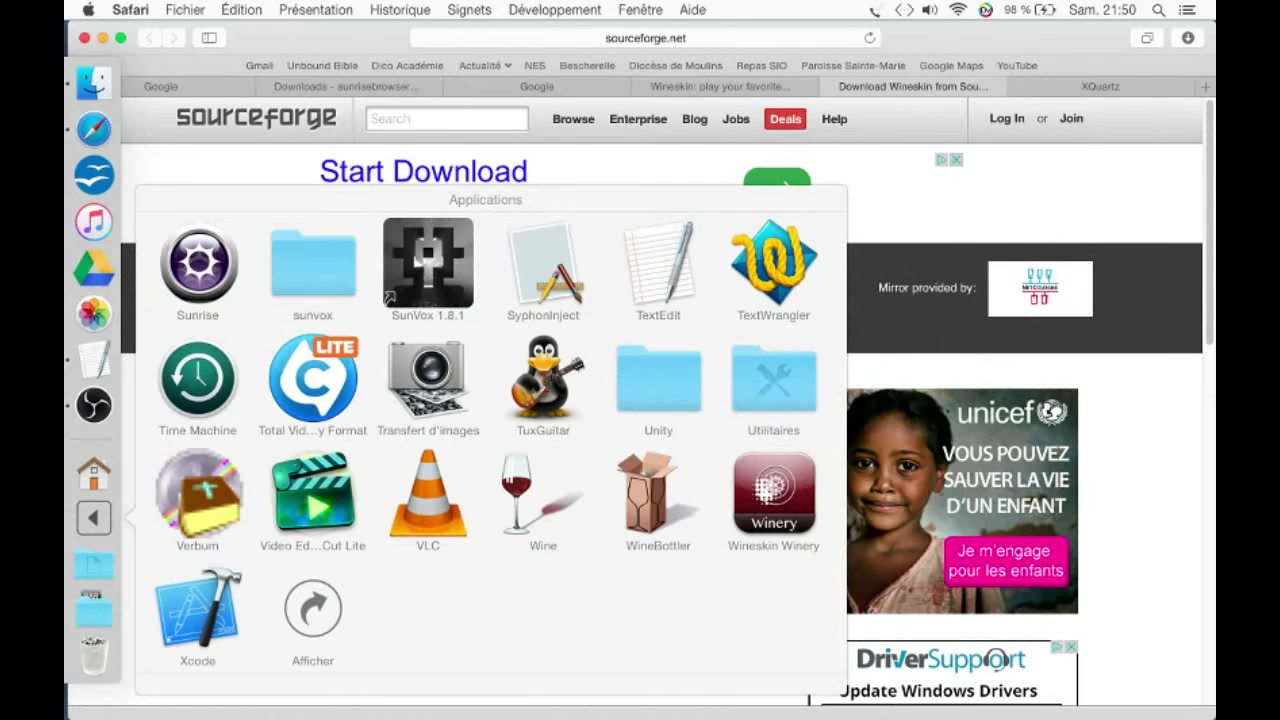
{"action": "left_click", "coordinate": [773, 492]}
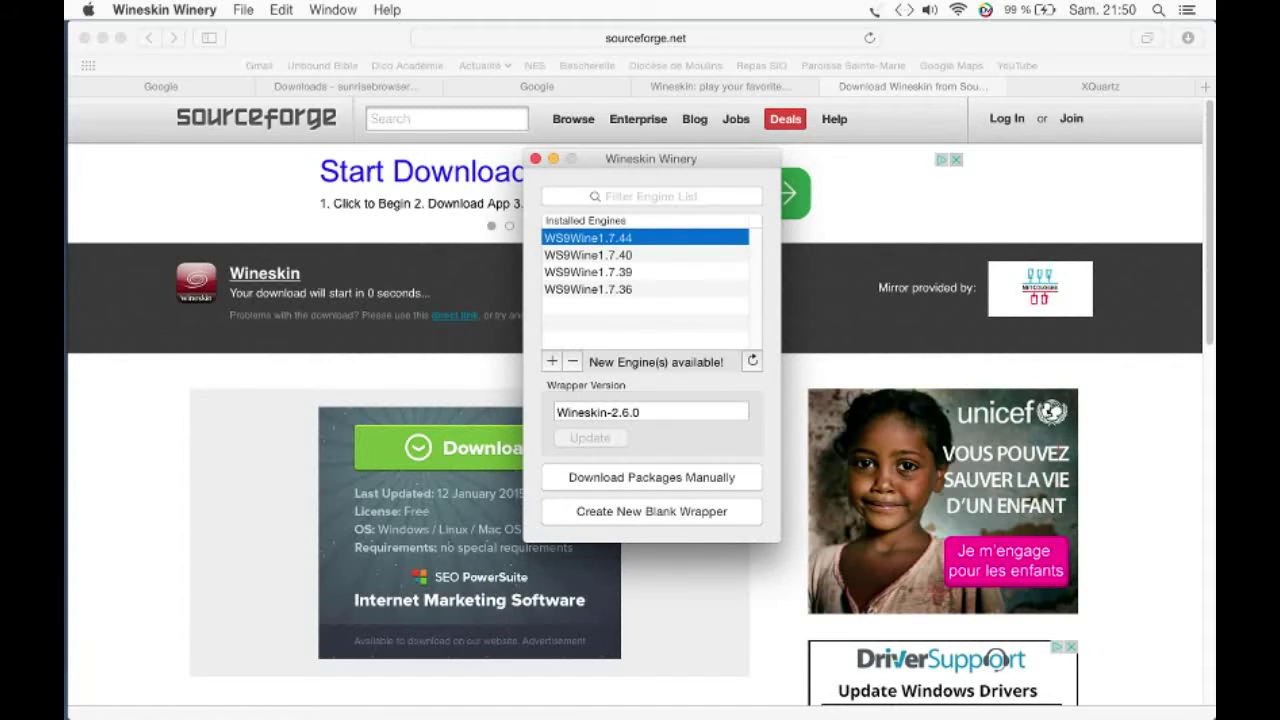
Step: Check the engines available to add in Wineskin Winery, leaving without installing one
{"action": "left_click", "coordinate": [572, 361]}
{"action": "key", "text": "Escape"}
{"action": "left_click", "coordinate": [551, 361]}
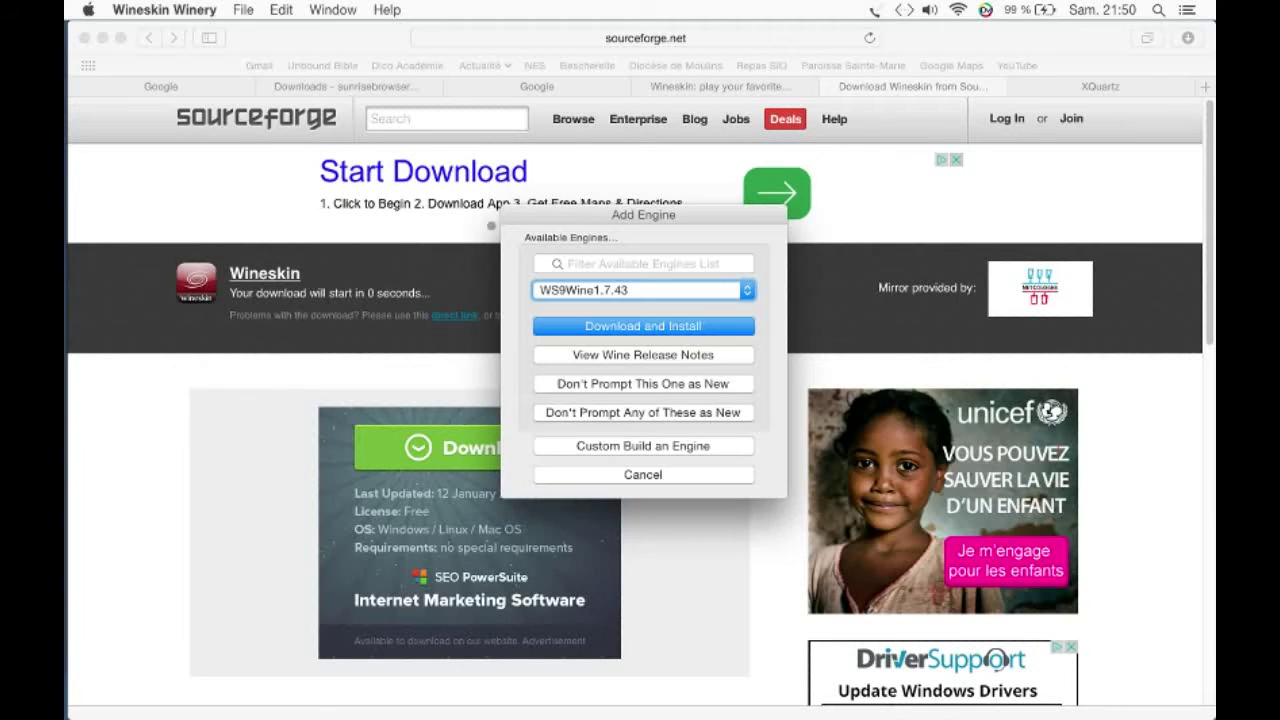
{"action": "key", "text": "space"}
{"action": "key", "text": "Return"}
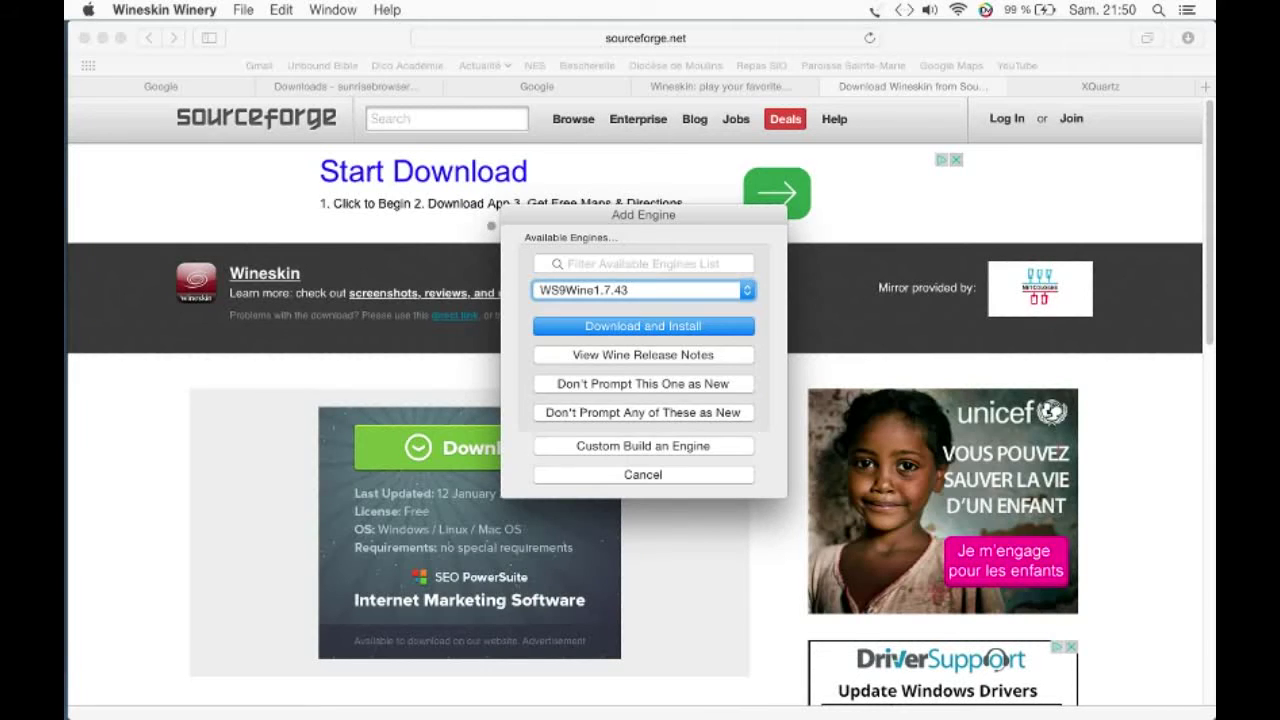
{"action": "key", "text": "Escape"}
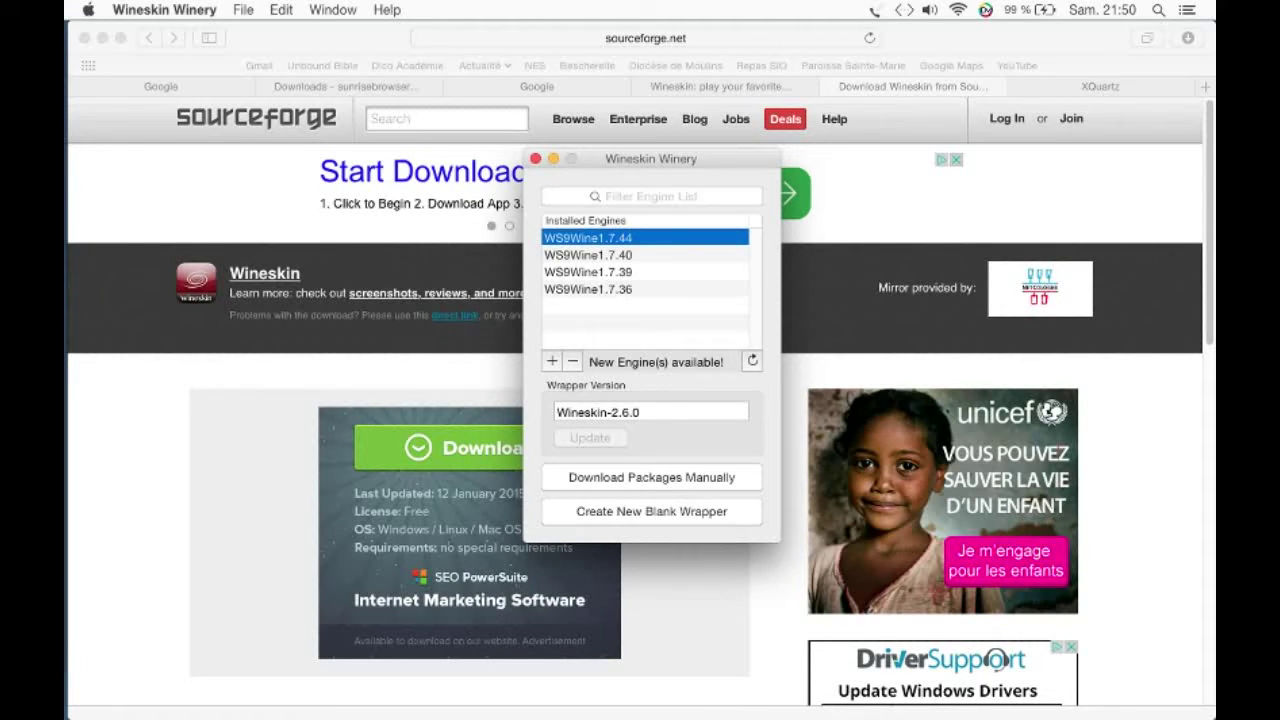
Step: Create a new blank wrapper named Shenmue with the WS9Wine1.7.44 engine and allow WineskinX11 incoming network connections
{"action": "left_click", "coordinate": [651, 511]}
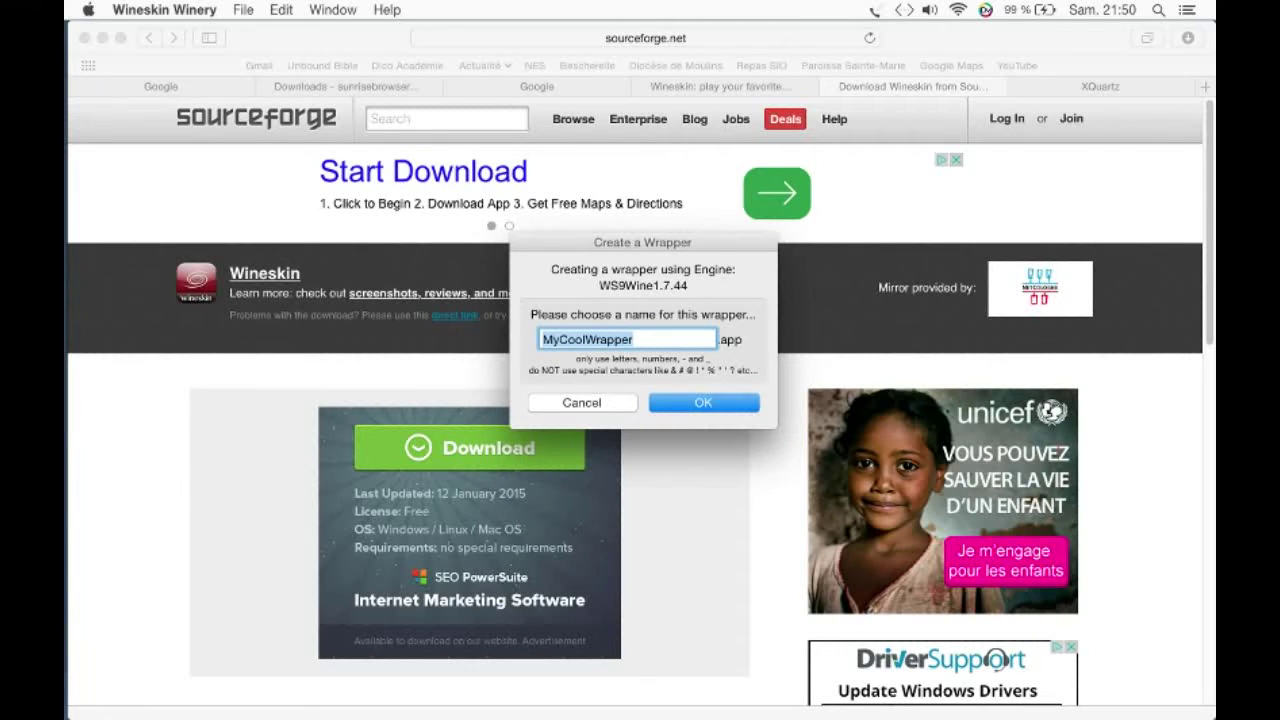
{"action": "type", "text": "Shenma"}
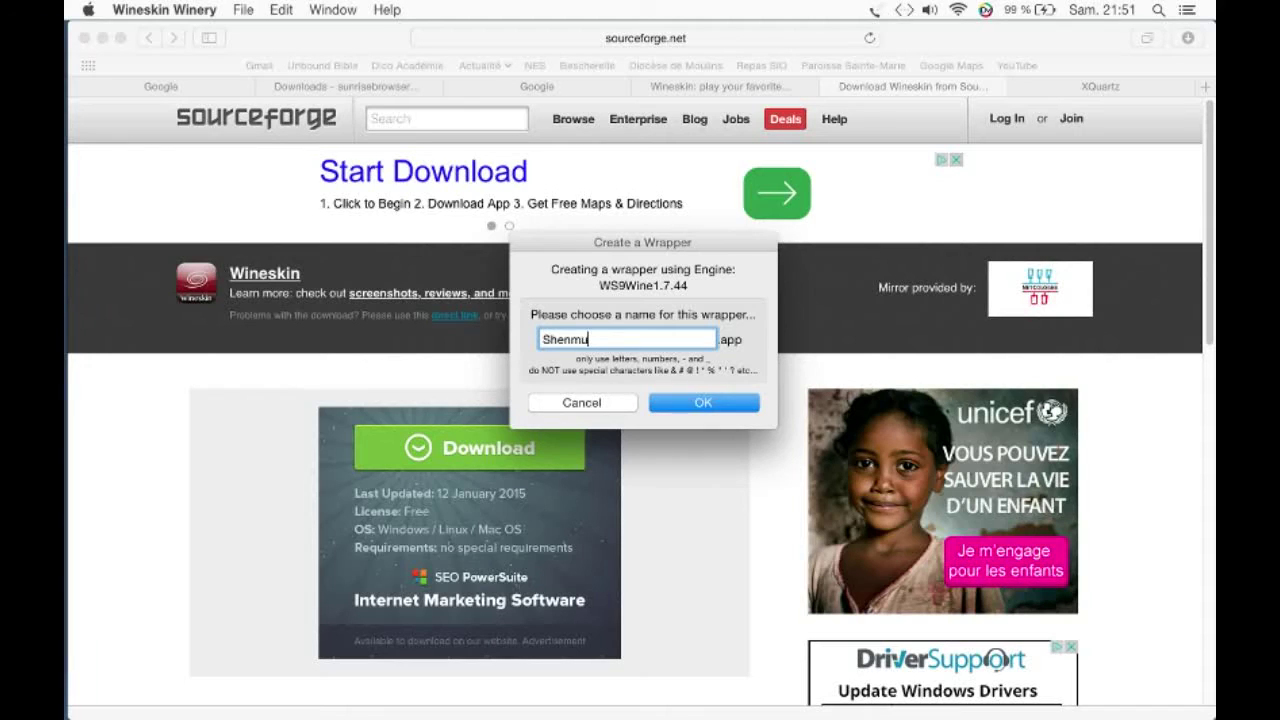
{"action": "type", "text": "e"}
{"action": "key", "text": "Return"}
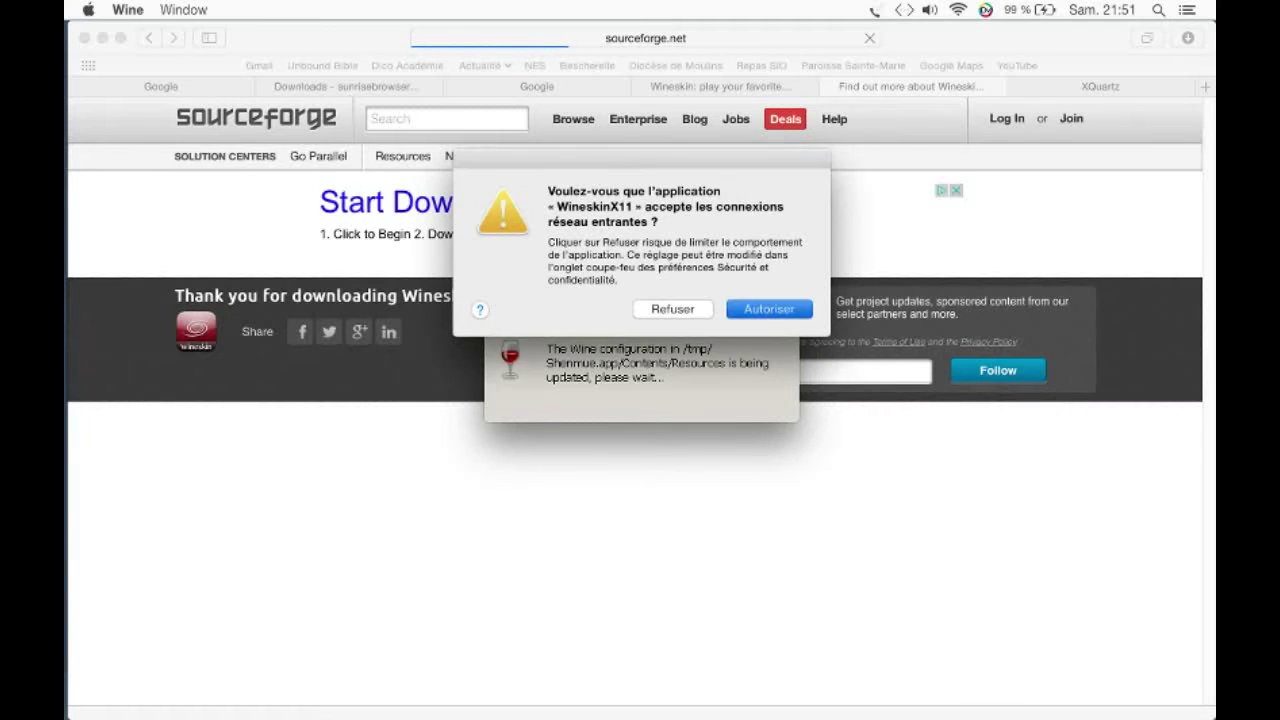
{"action": "key", "text": "Return"}
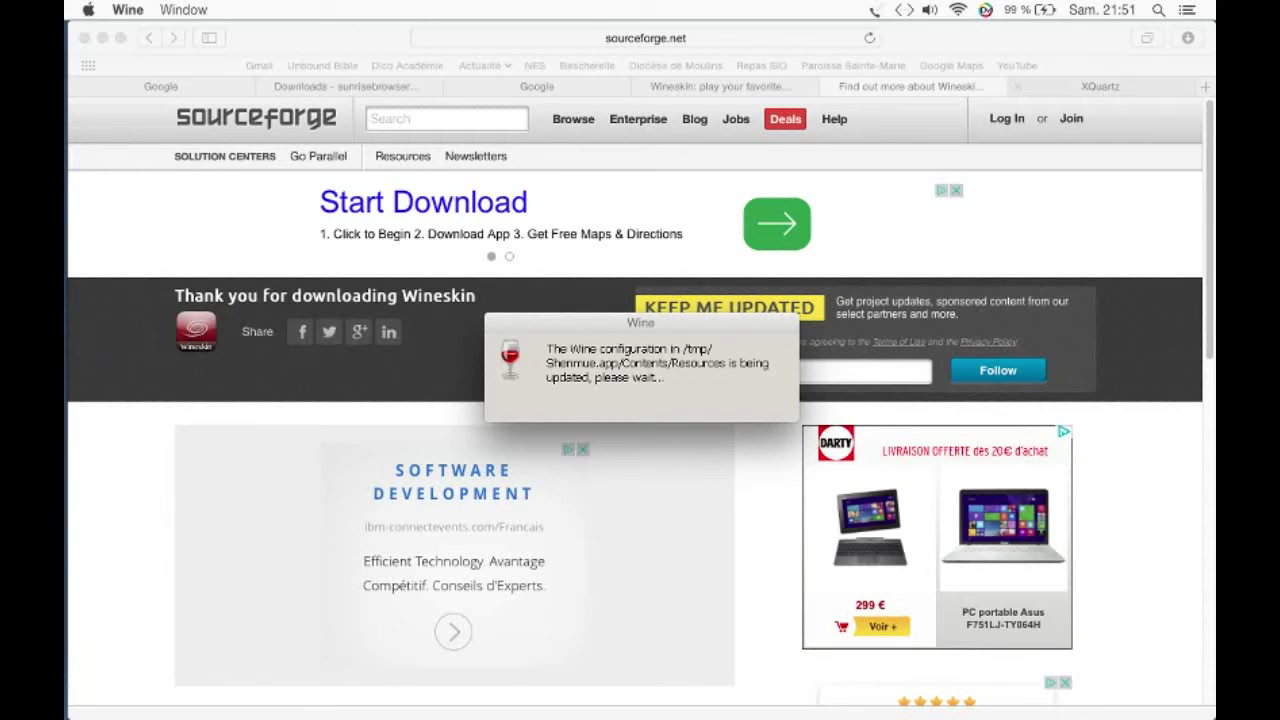
Step: View the XQuartz site's page offering the XQuartz-2.7.7.dmg download in Safari
{"action": "left_click", "coordinate": [1100, 86]}
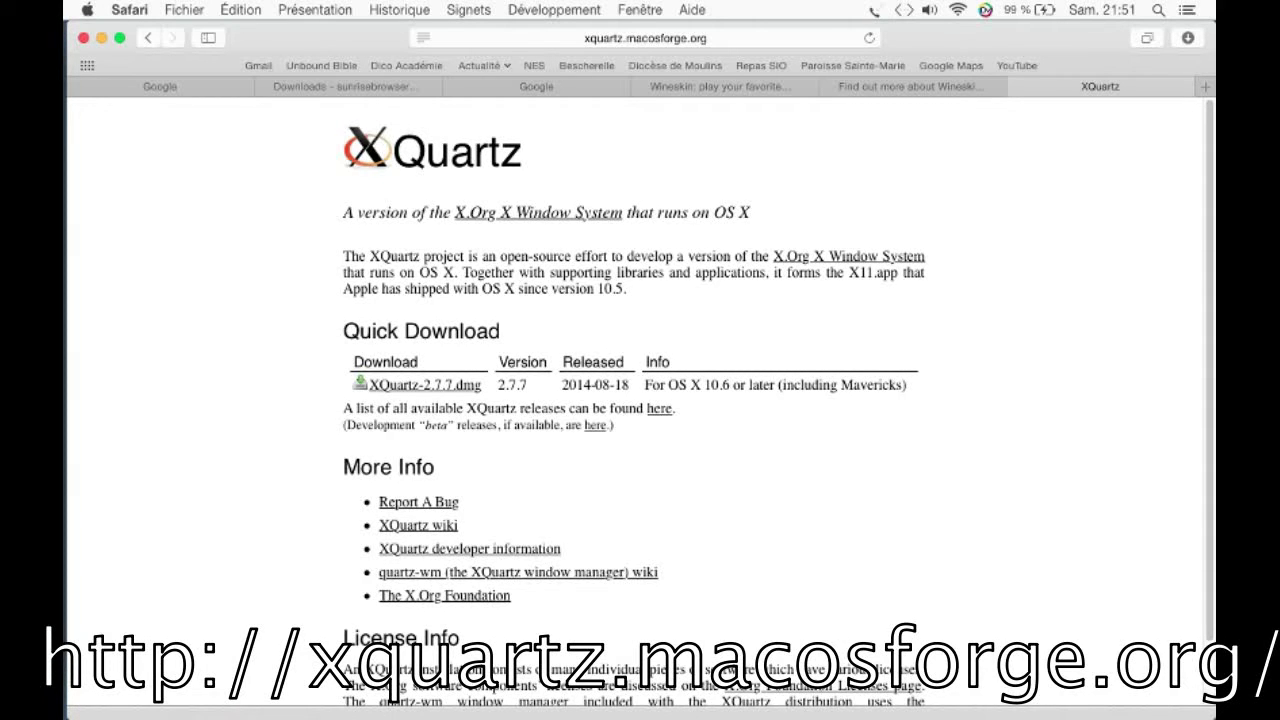
{"action": "scroll", "coordinate": [640, 400], "scroll_direction": "down", "scroll_amount": 2}
{"action": "scroll", "coordinate": [640, 400], "scroll_direction": "up", "scroll_amount": 2}
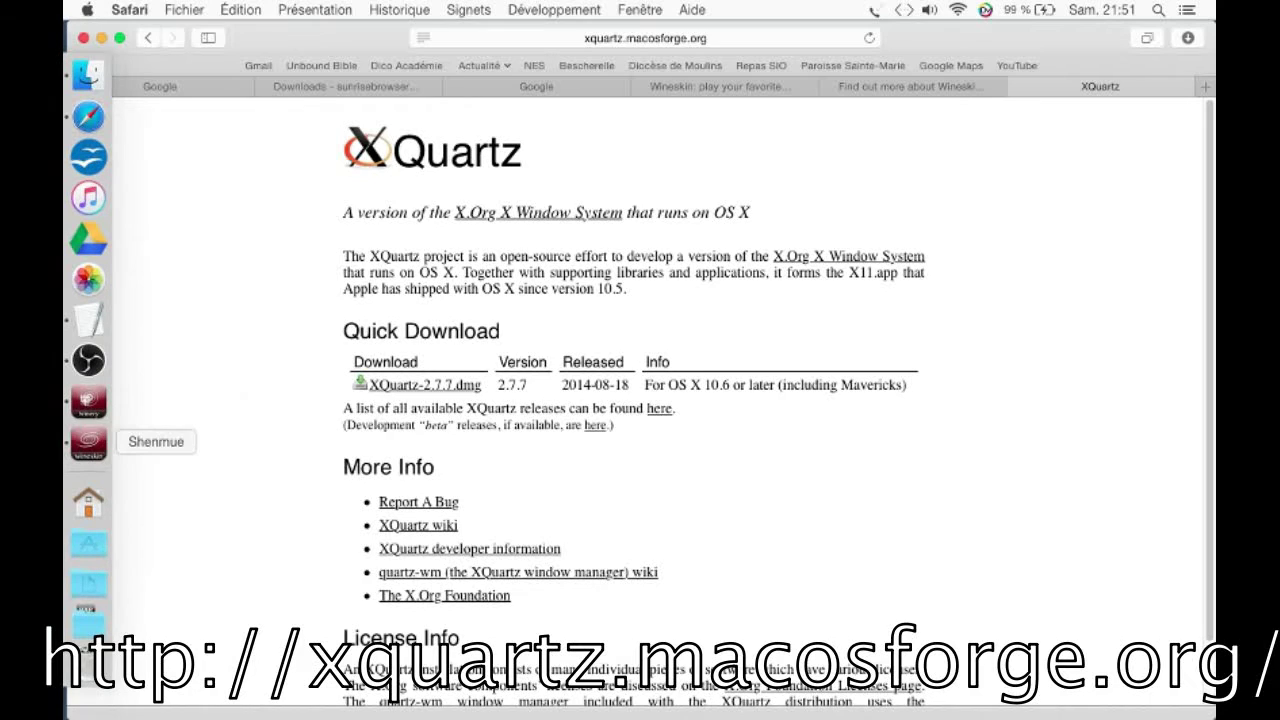
Step: Show the new Shenmue wrapper in Finder, and browse to it through the home folder's Applications and Wineskin folders
{"action": "left_click", "coordinate": [88, 441]}
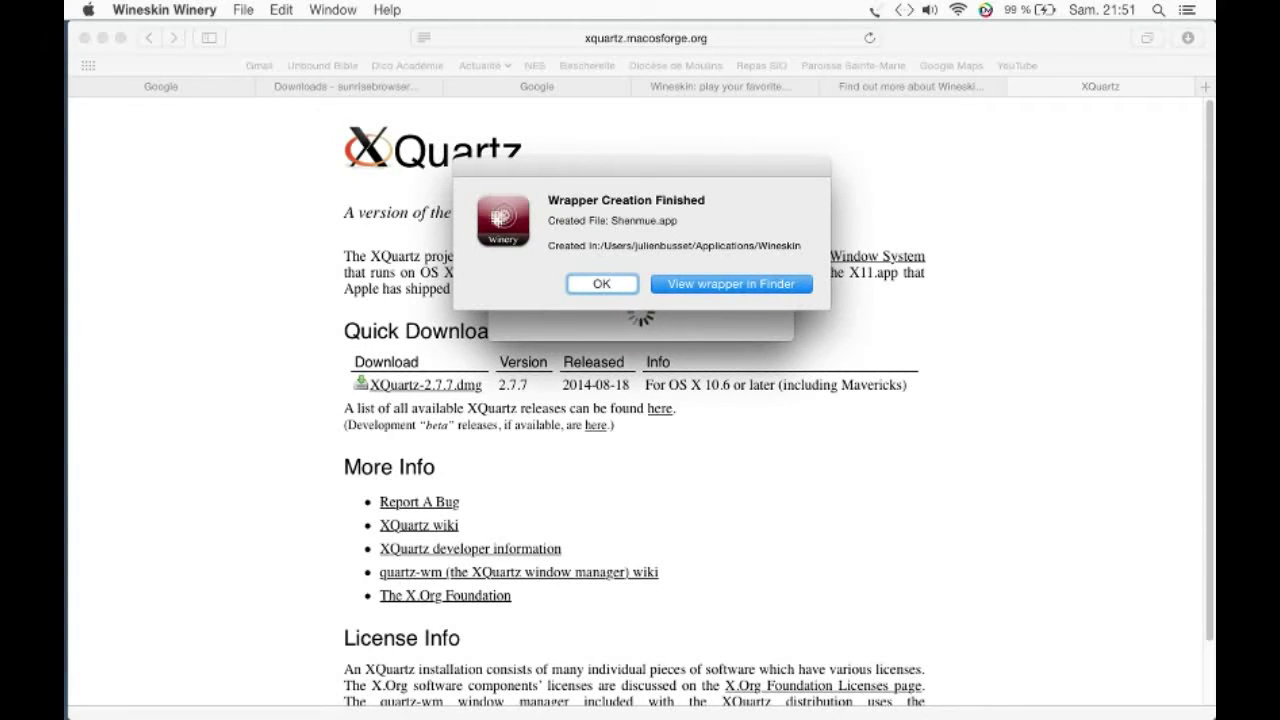
{"action": "key", "text": "Return"}
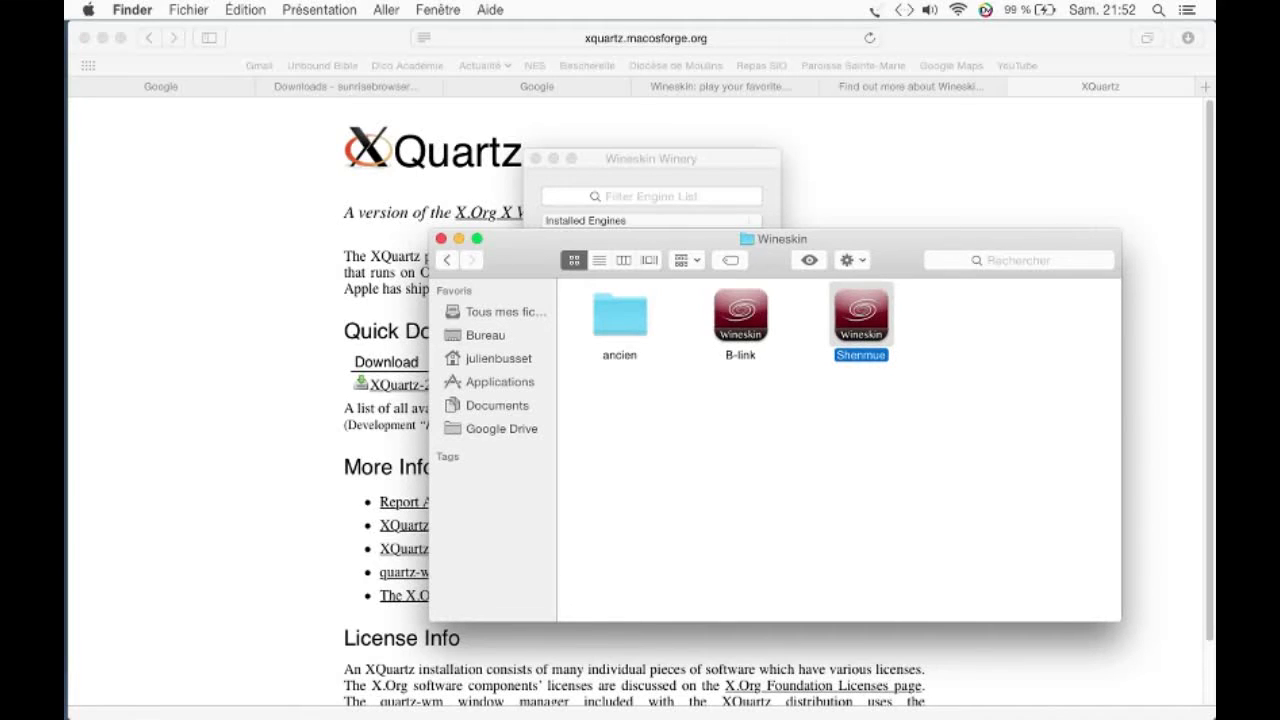
{"action": "key", "text": "super+shift+h"}
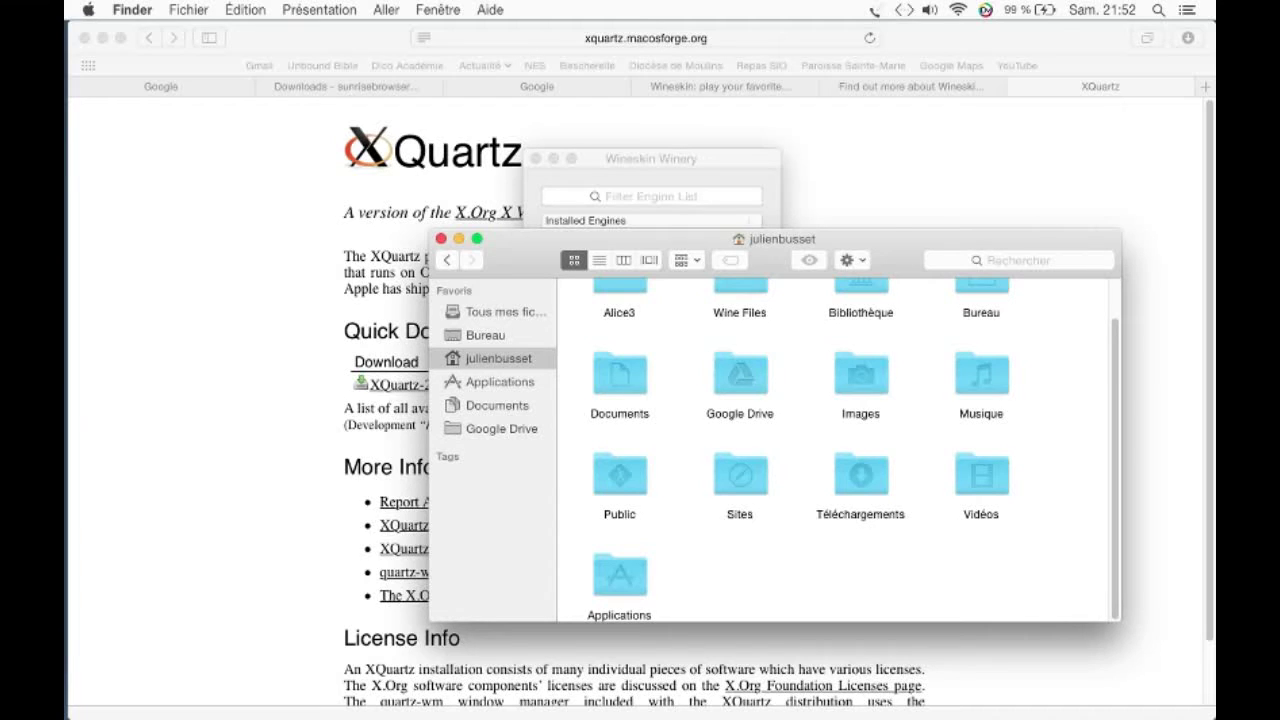
{"action": "scroll", "coordinate": [853, 450], "scroll_direction": "up", "scroll_amount": 1}
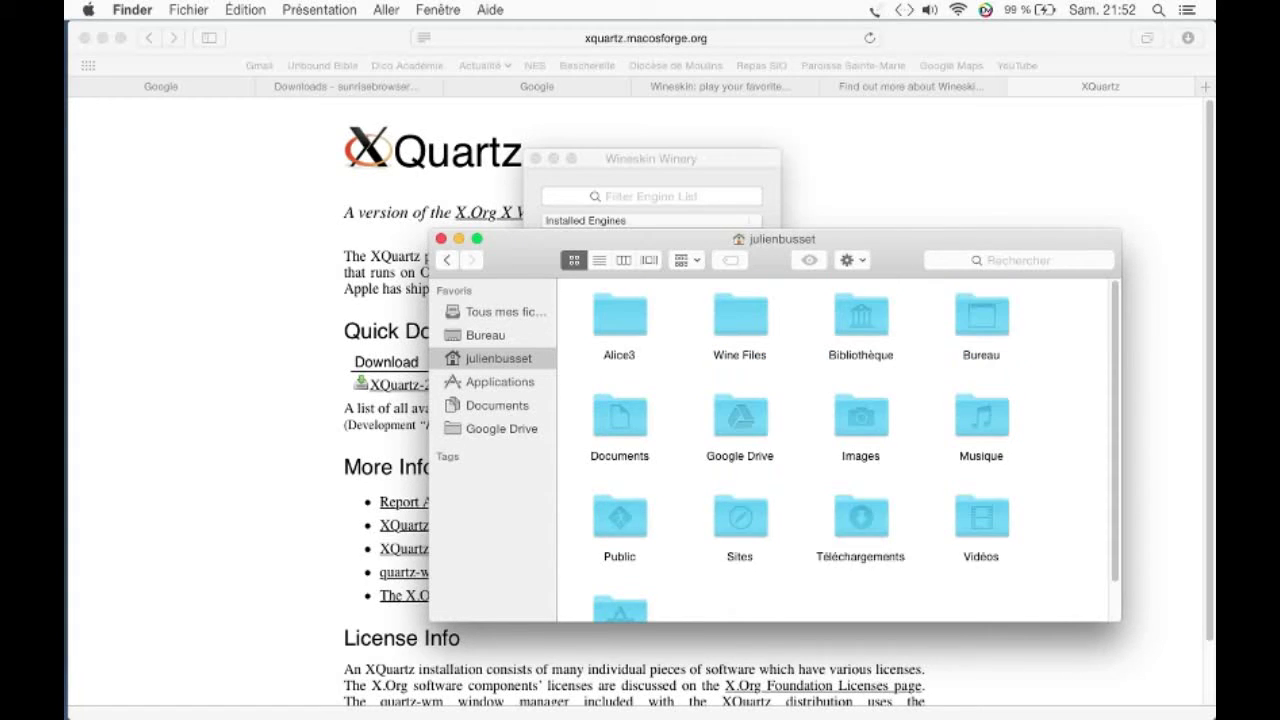
{"action": "scroll", "coordinate": [853, 450], "scroll_direction": "down", "scroll_amount": 1}
{"action": "double_click", "coordinate": [619, 580]}
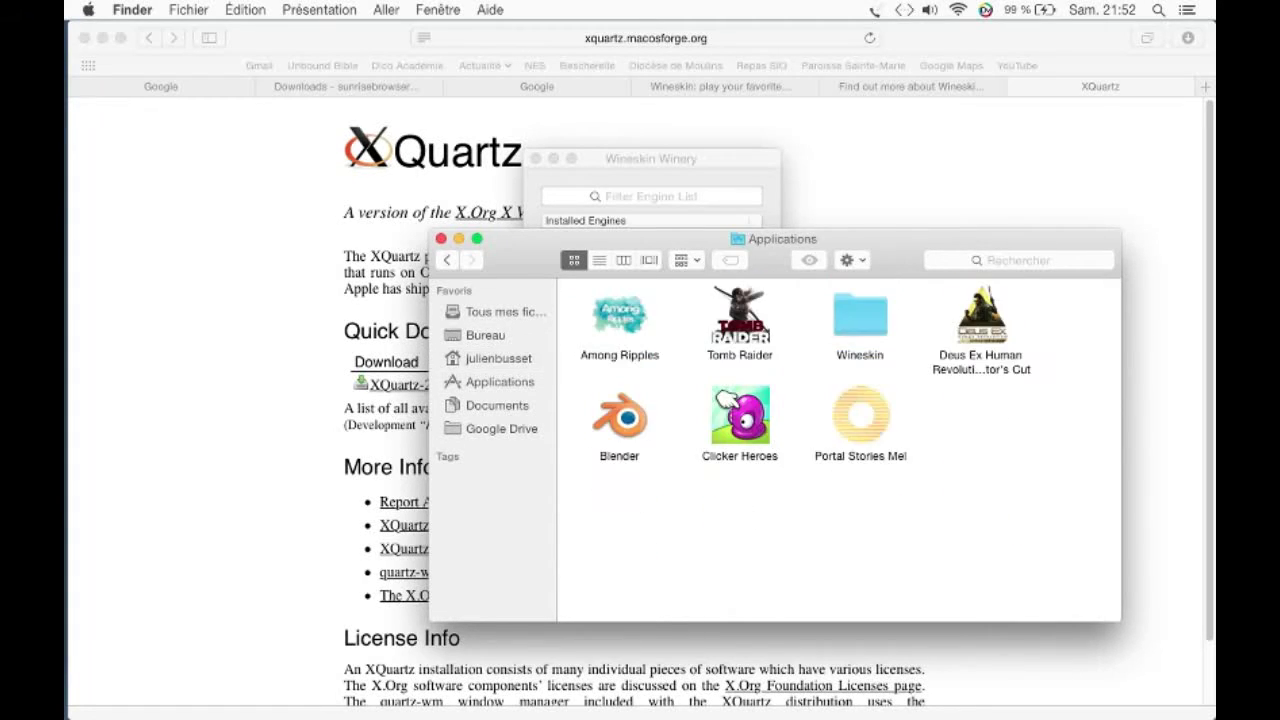
{"action": "double_click", "coordinate": [860, 315]}
{"action": "left_click", "coordinate": [860, 315]}
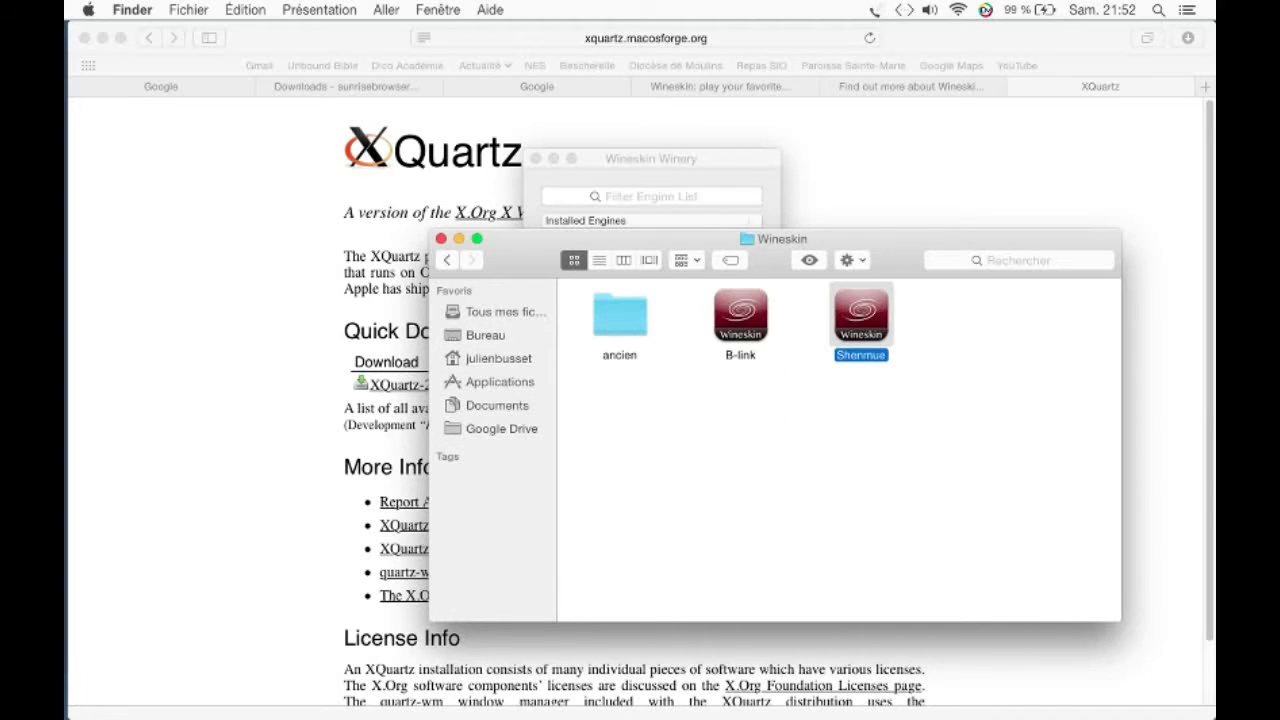
Step: Open the Shenmue wrapper, retrying after the error, and choose to install software in it
{"action": "double_click", "coordinate": [860, 315]}
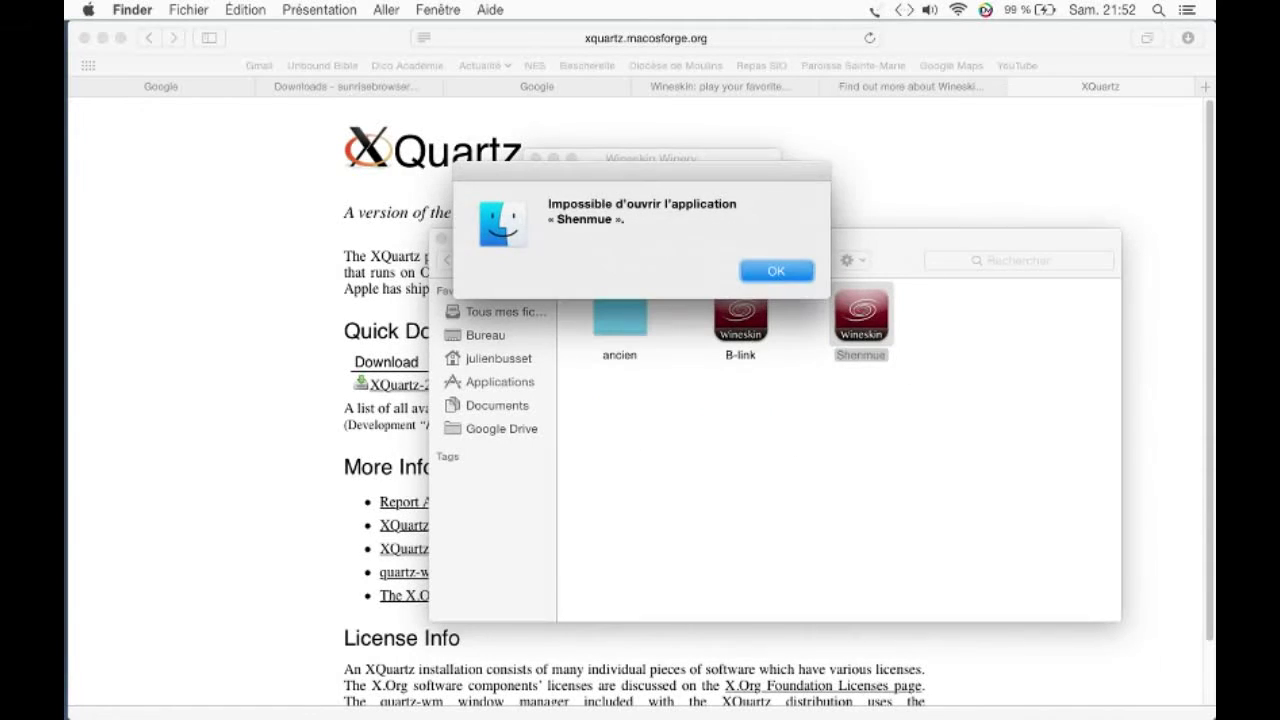
{"action": "key", "text": "Return"}
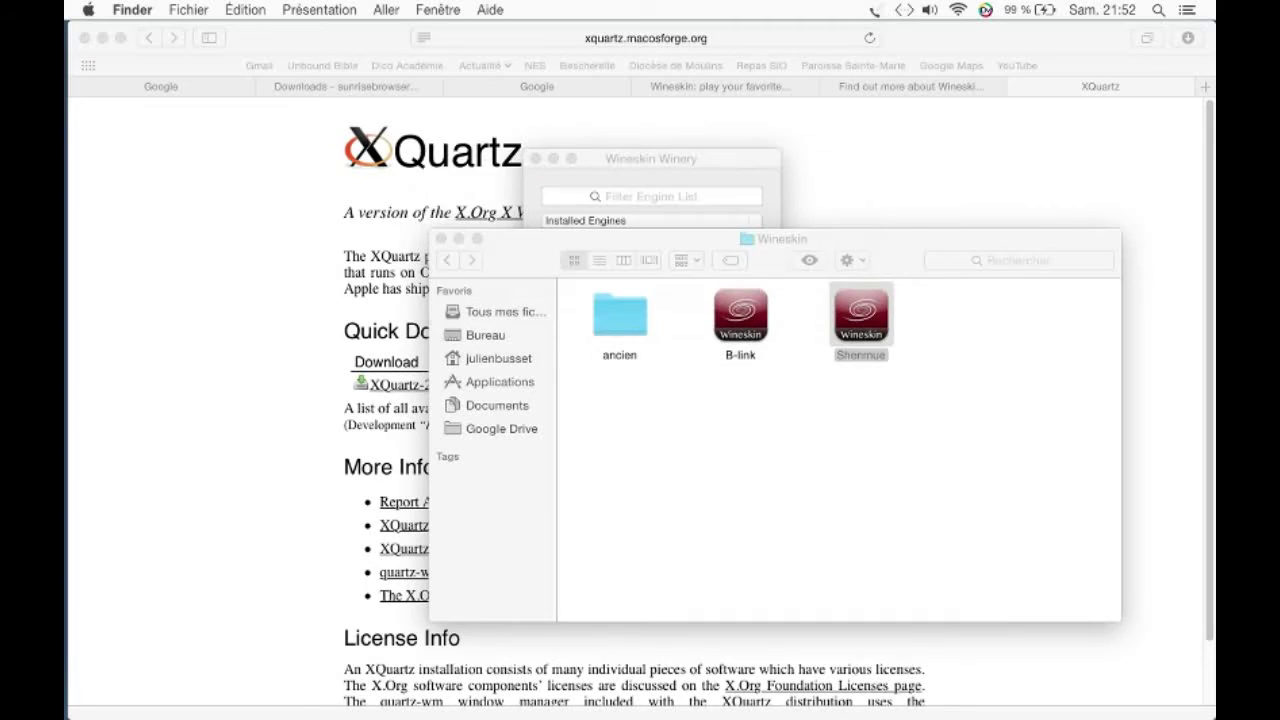
{"action": "key", "text": "super+o"}
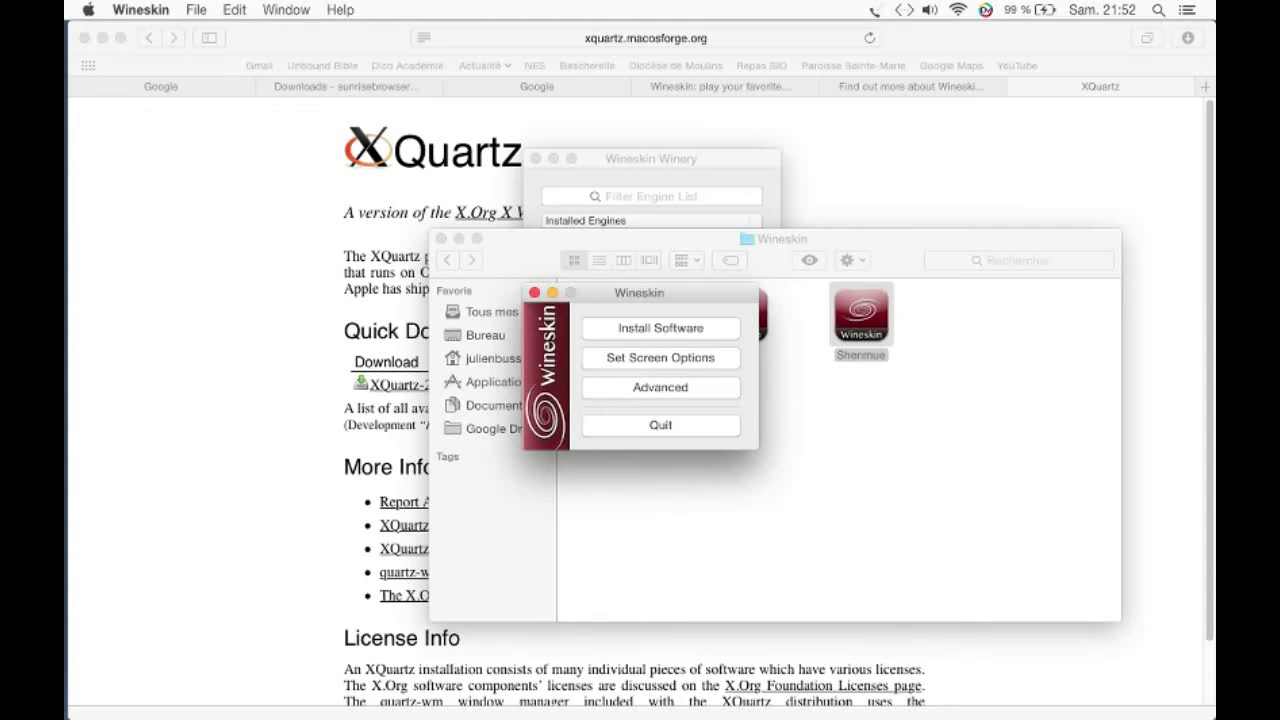
{"action": "left_click", "coordinate": [660, 328]}
Step: Switch to Safari, search Google for "shenmuedojo" and open the Shenmue Dojo site
{"action": "key", "text": "super+Tab"}
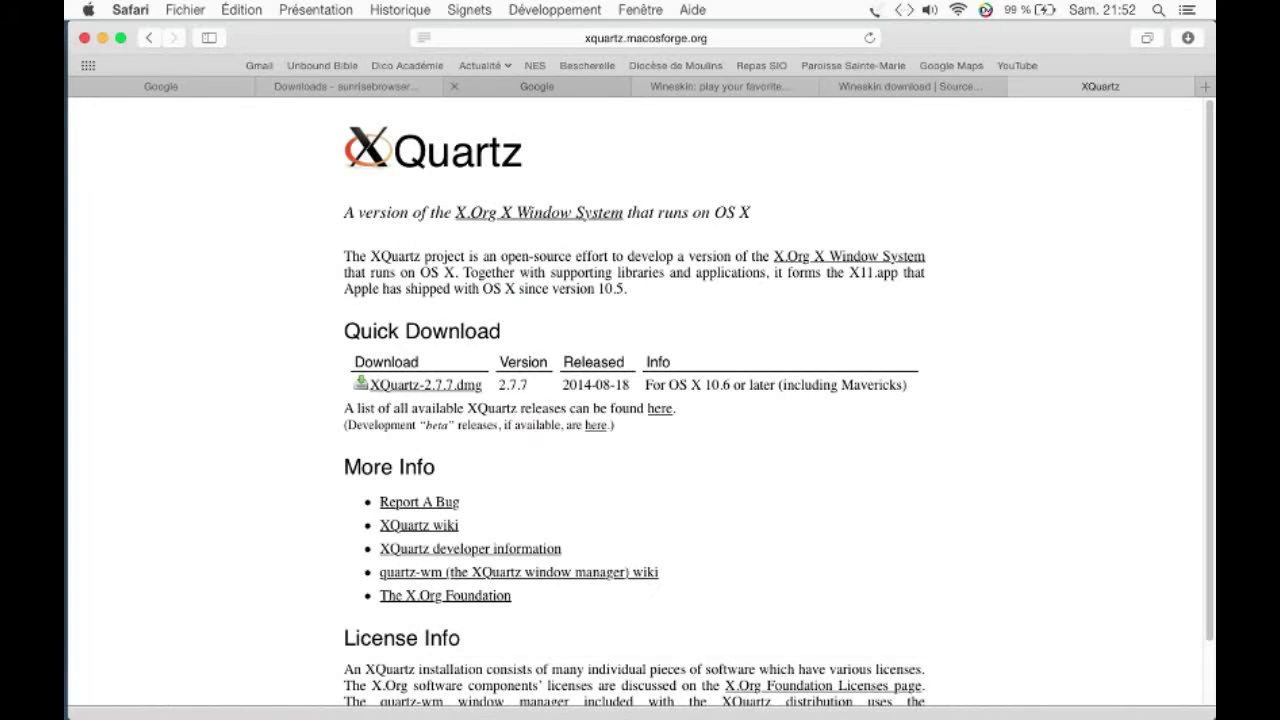
{"action": "left_click", "coordinate": [537, 86]}
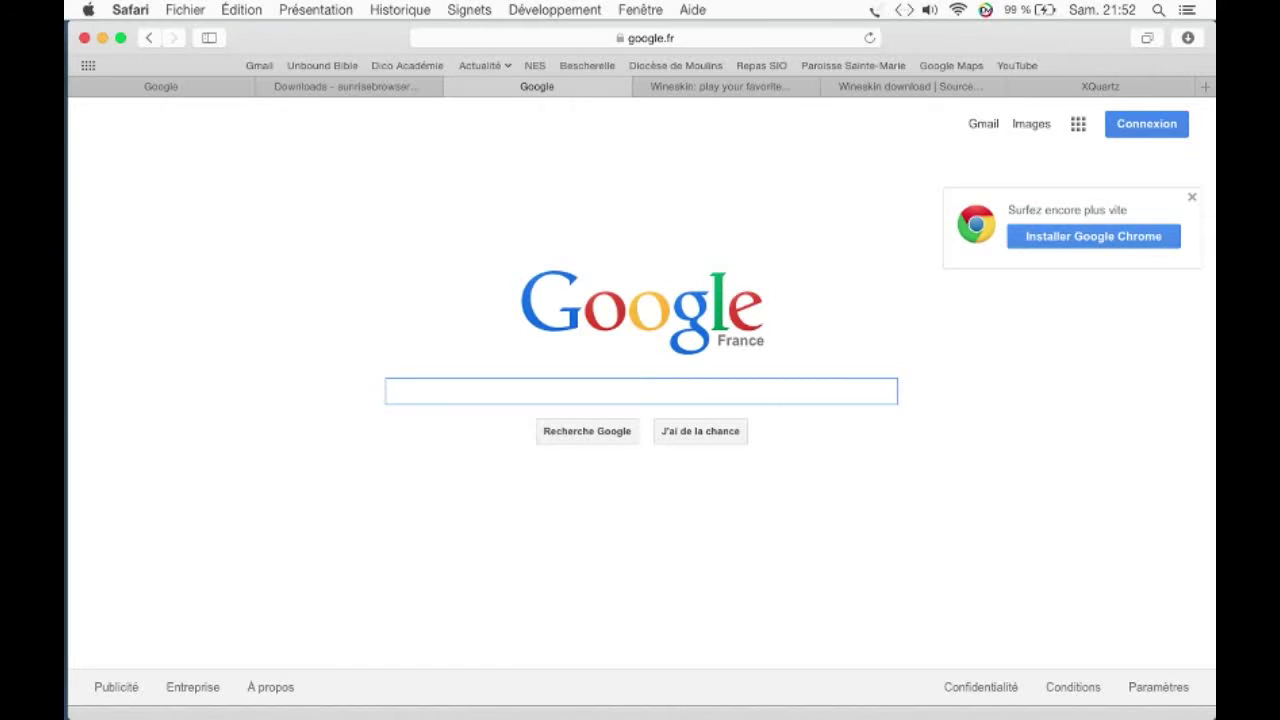
{"action": "type", "text": "sh"}
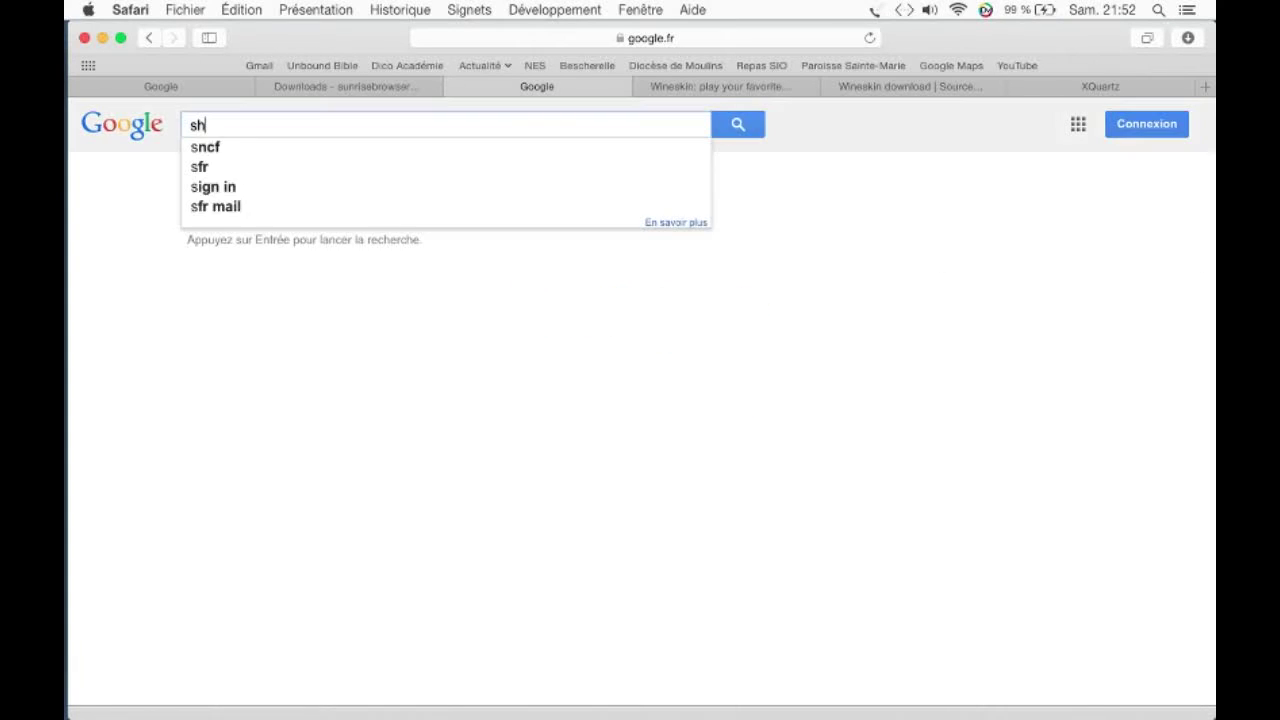
{"action": "type", "text": "enmue"}
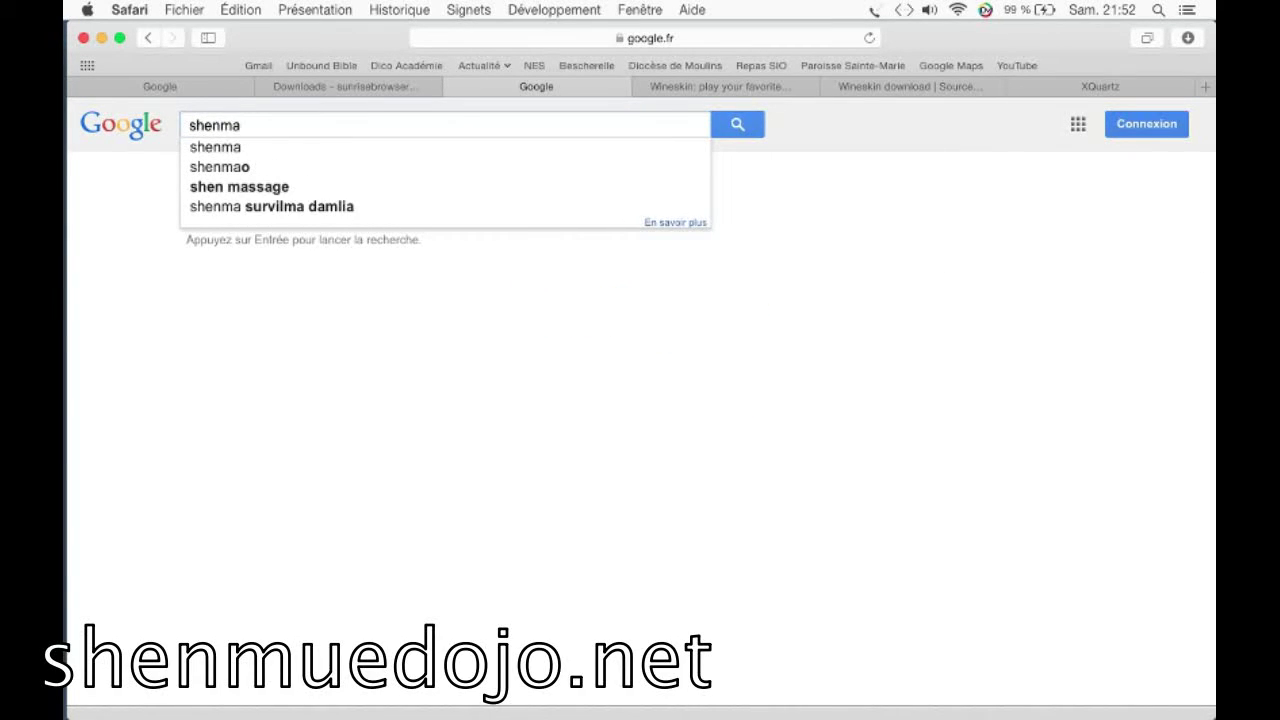
{"action": "type", "text": "d"}
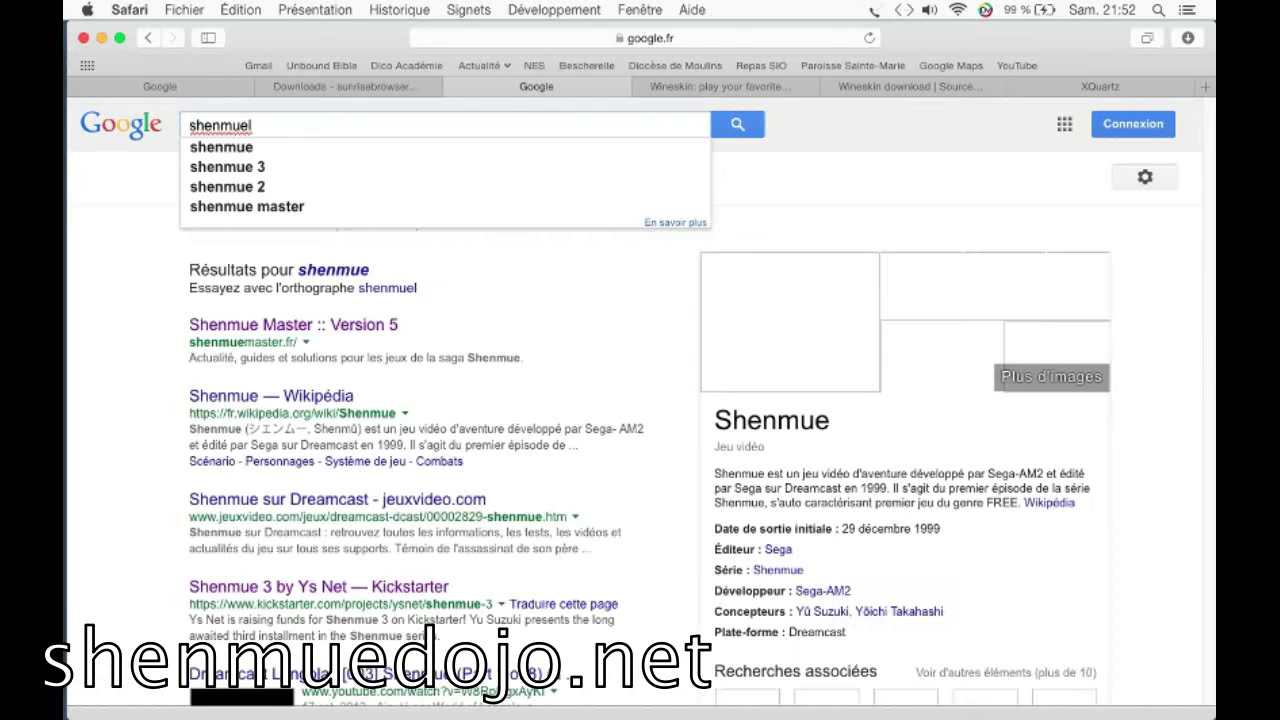
{"action": "type", "text": "ojo"}
{"action": "key", "text": "Return"}
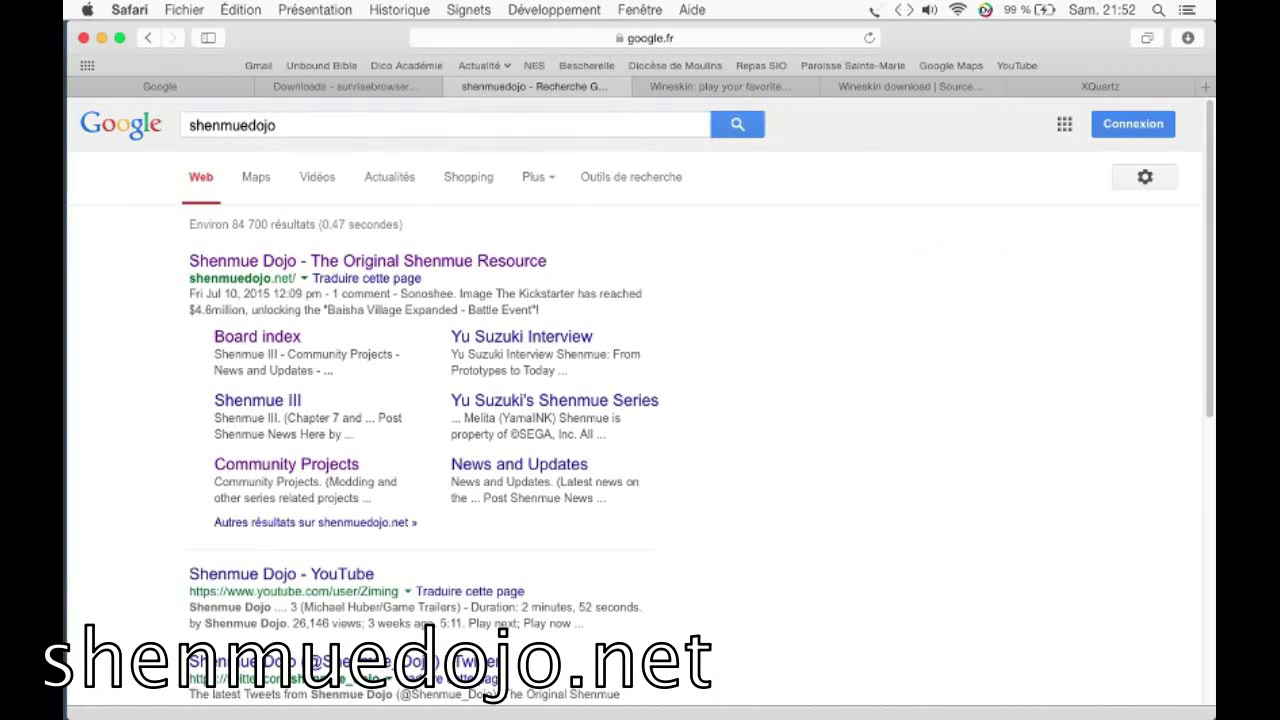
{"action": "left_click", "coordinate": [368, 261]}
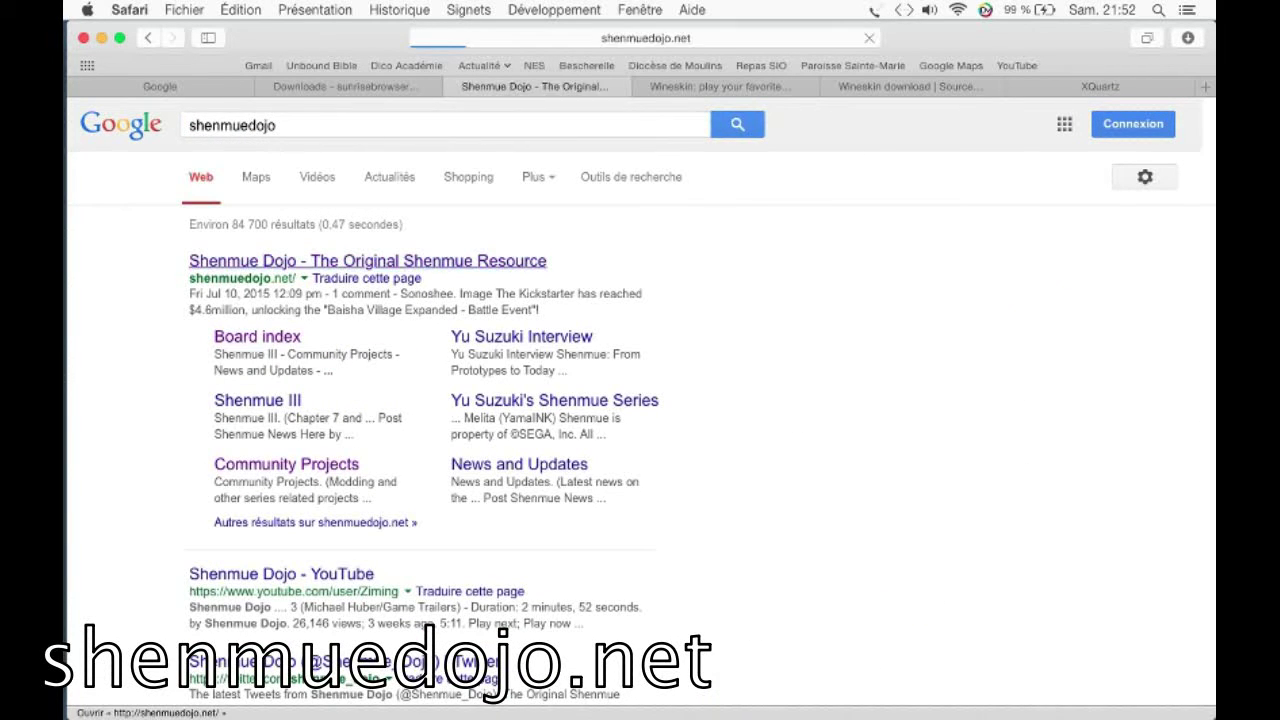
Step: Go to the Shenmue Dojo forum and open its Community Projects board
{"action": "scroll", "coordinate": [234, 426], "scroll_direction": "down", "scroll_amount": 2}
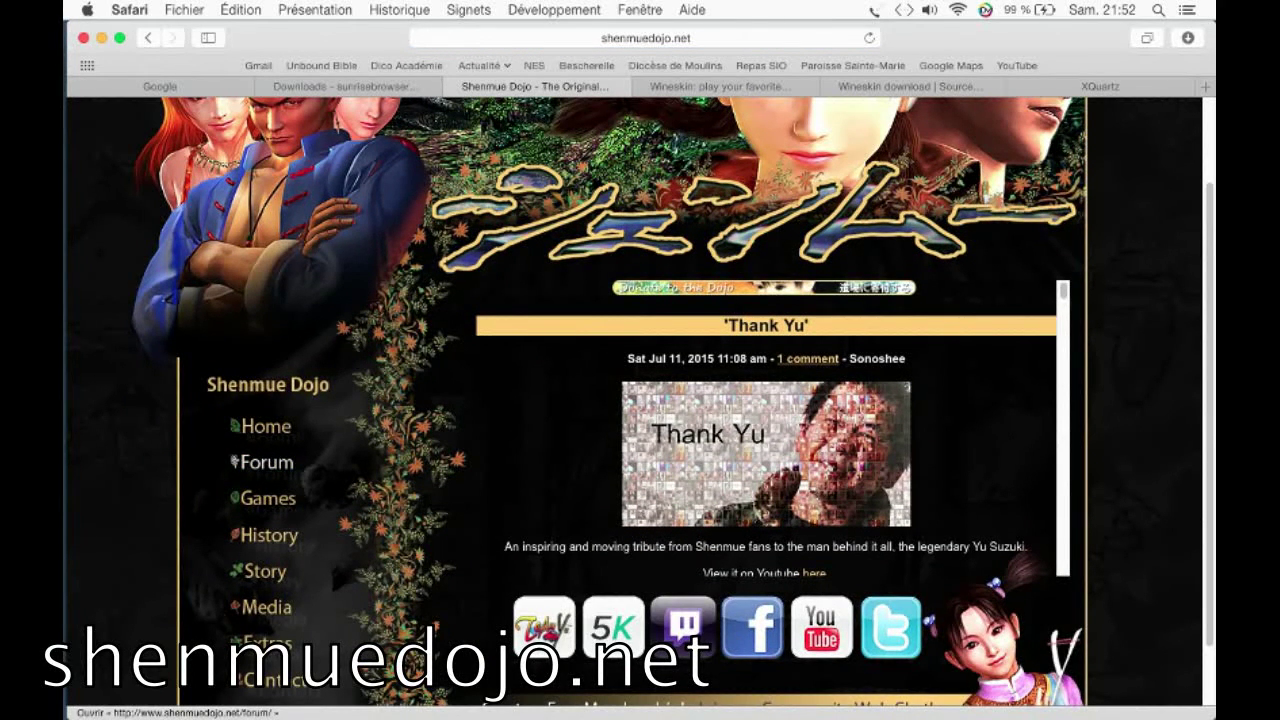
{"action": "left_click", "coordinate": [266, 462]}
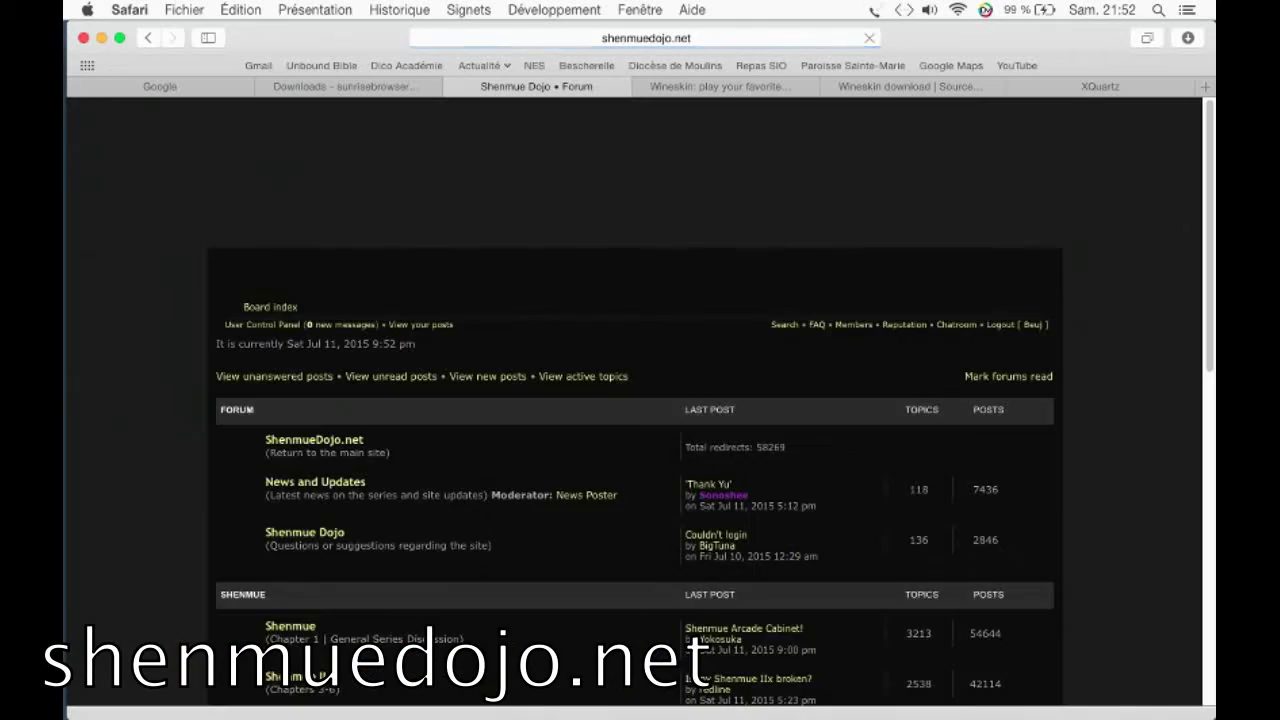
{"action": "scroll", "coordinate": [640, 400], "scroll_direction": "down", "scroll_amount": 5}
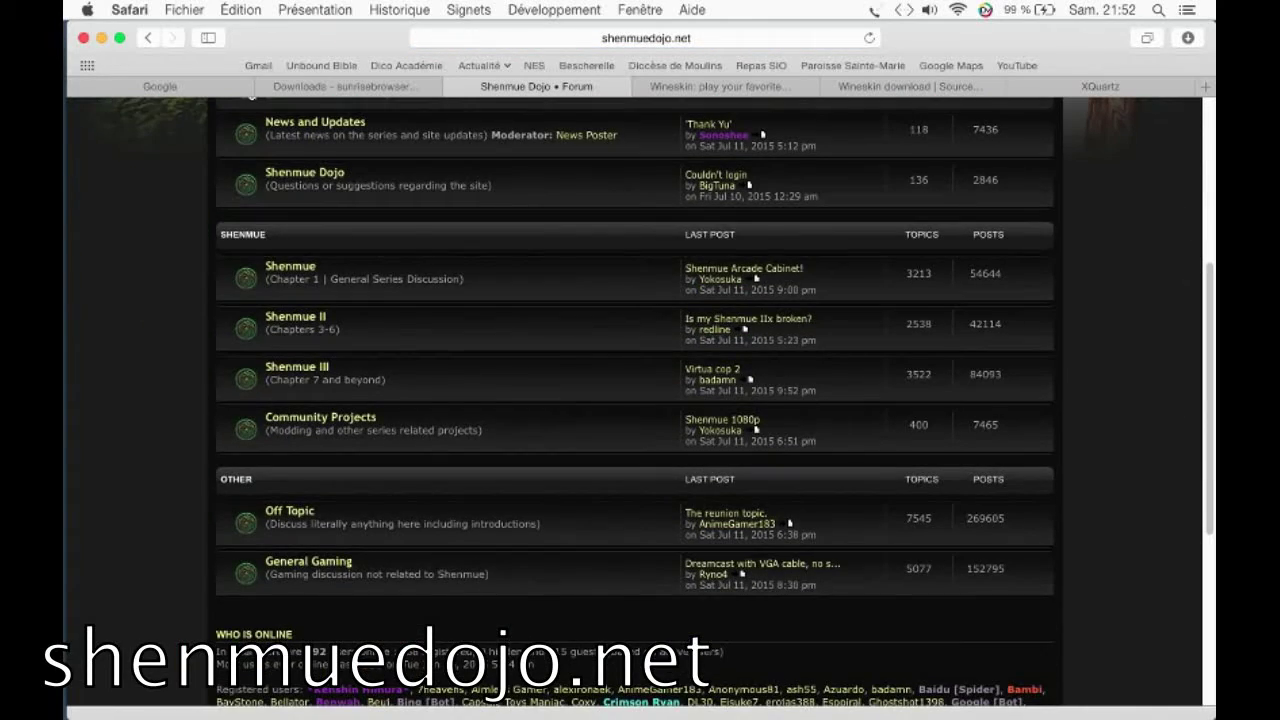
{"action": "scroll", "coordinate": [250, 452], "scroll_direction": "up", "scroll_amount": 5}
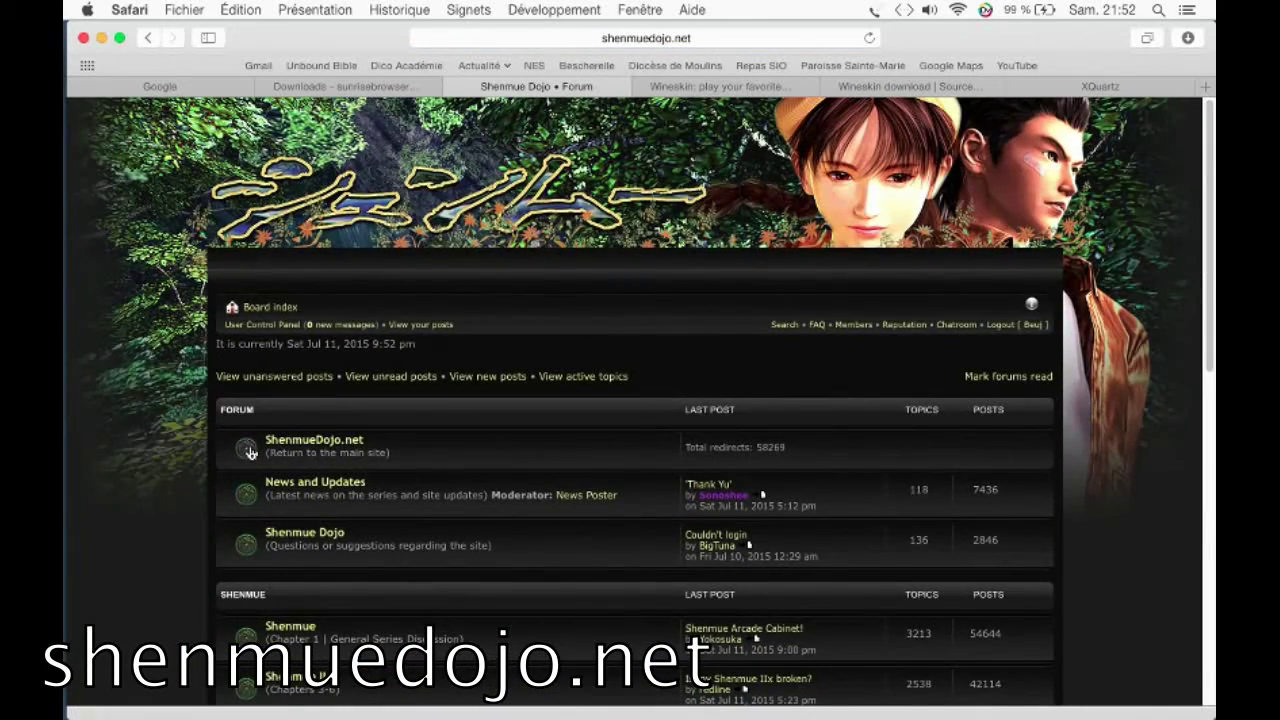
{"action": "scroll", "coordinate": [250, 452], "scroll_direction": "down", "scroll_amount": 3}
{"action": "scroll", "coordinate": [250, 258], "scroll_direction": "down", "scroll_amount": 2}
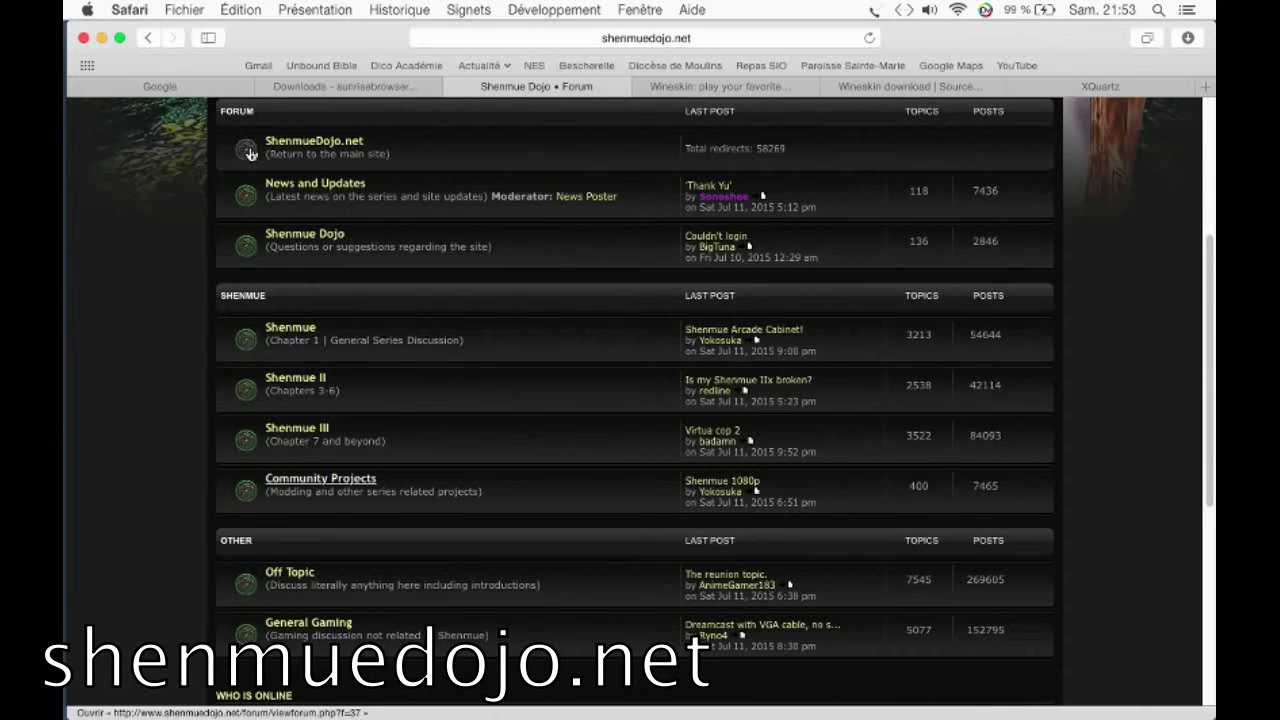
{"action": "left_click", "coordinate": [320, 478]}
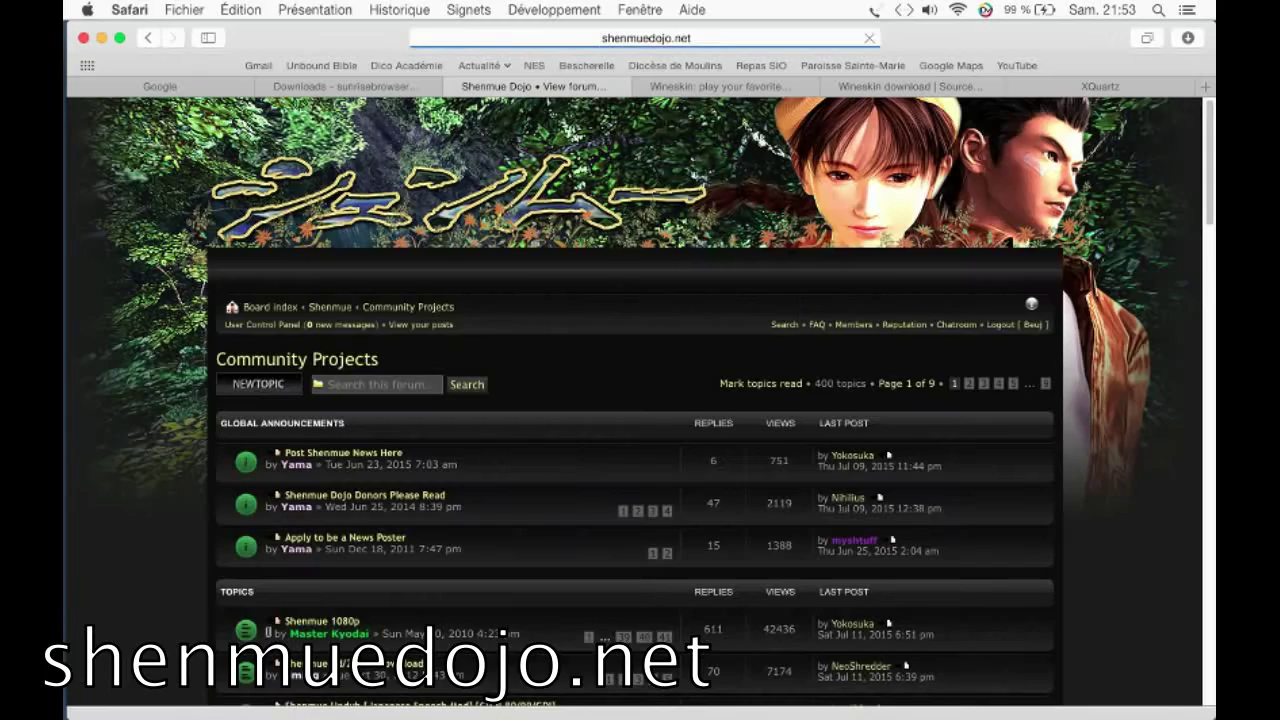
Step: Open the forum topic about nullDC 1.0.4 r150 with two Shenmue fixes
{"action": "scroll", "coordinate": [503, 632], "scroll_direction": "down", "scroll_amount": 4}
{"action": "scroll", "coordinate": [503, 632], "scroll_direction": "down", "scroll_amount": 3}
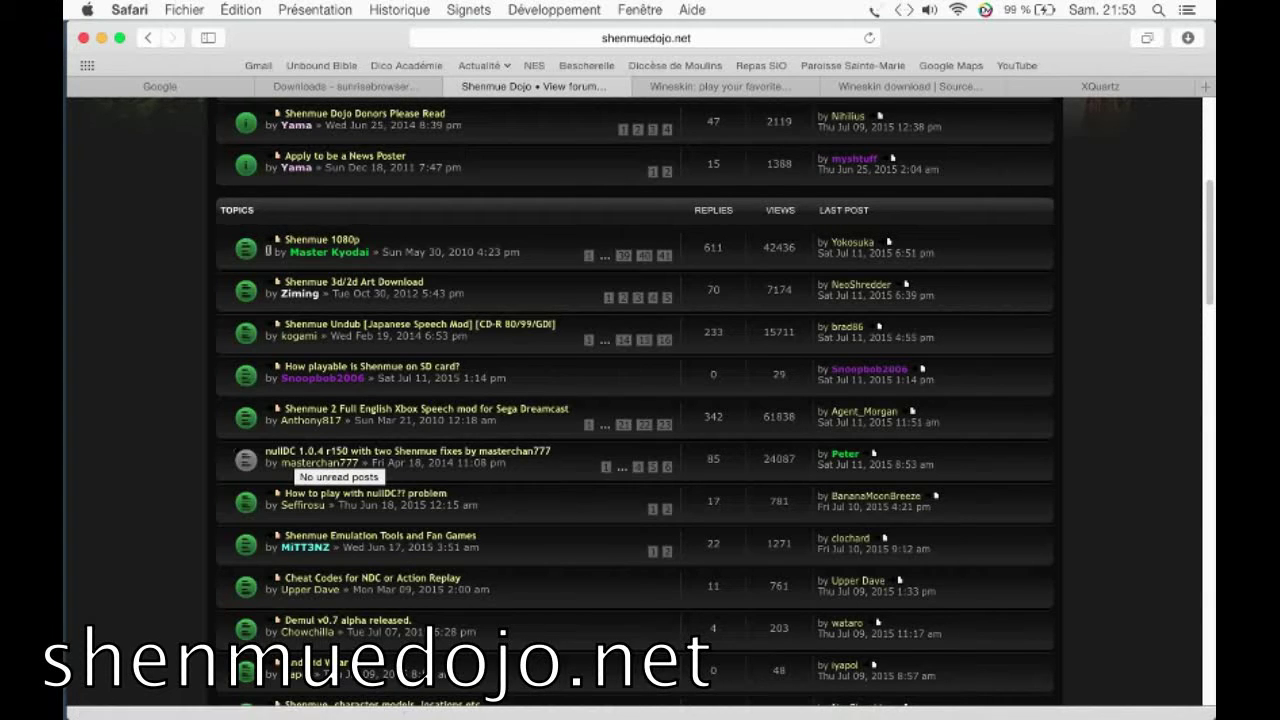
{"action": "left_click", "coordinate": [300, 452]}
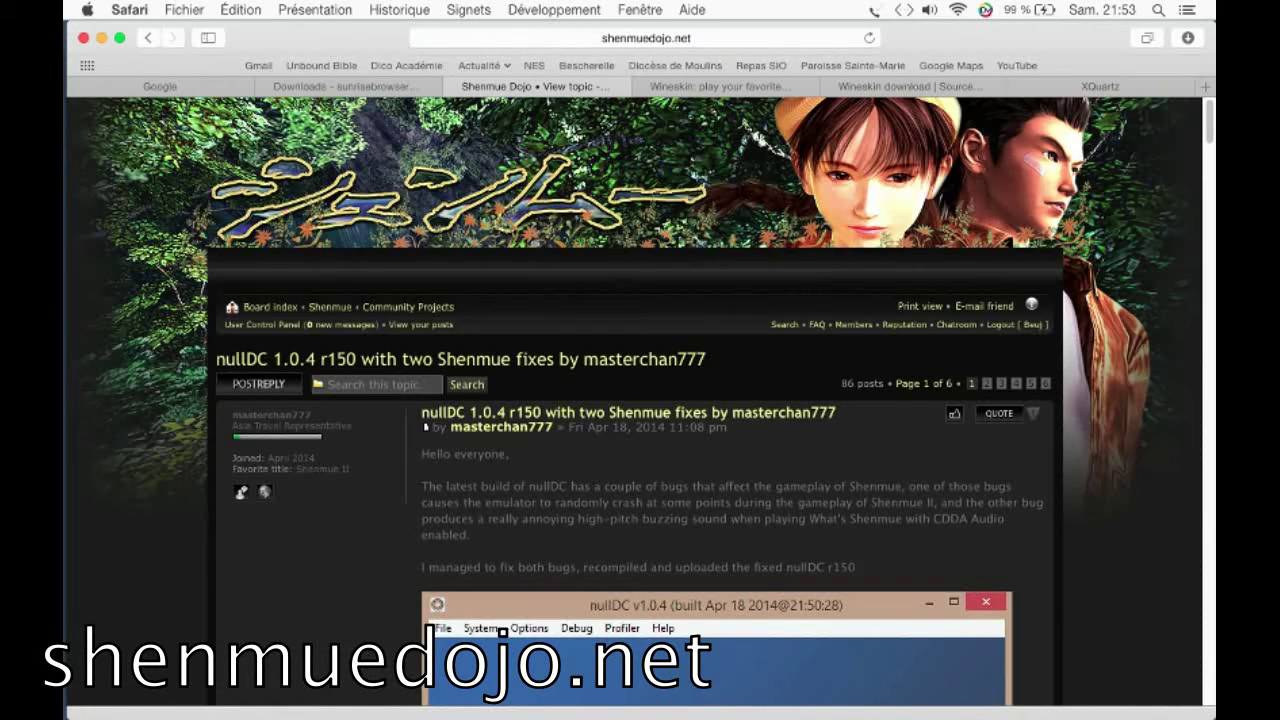
Step: Open the download link for the nullDC version with the different Shenmue background art in the topic's first post
{"action": "scroll", "coordinate": [502, 630], "scroll_direction": "down", "scroll_amount": 3}
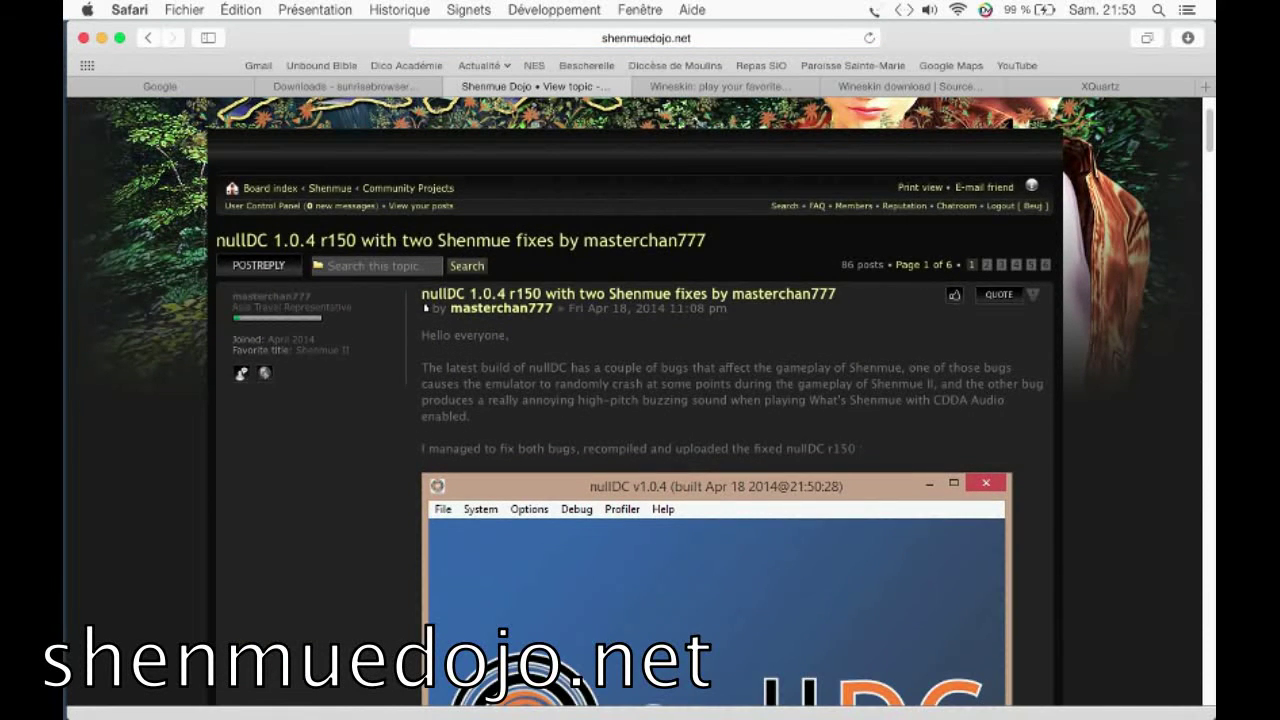
{"action": "scroll", "coordinate": [503, 629], "scroll_direction": "down", "scroll_amount": 8}
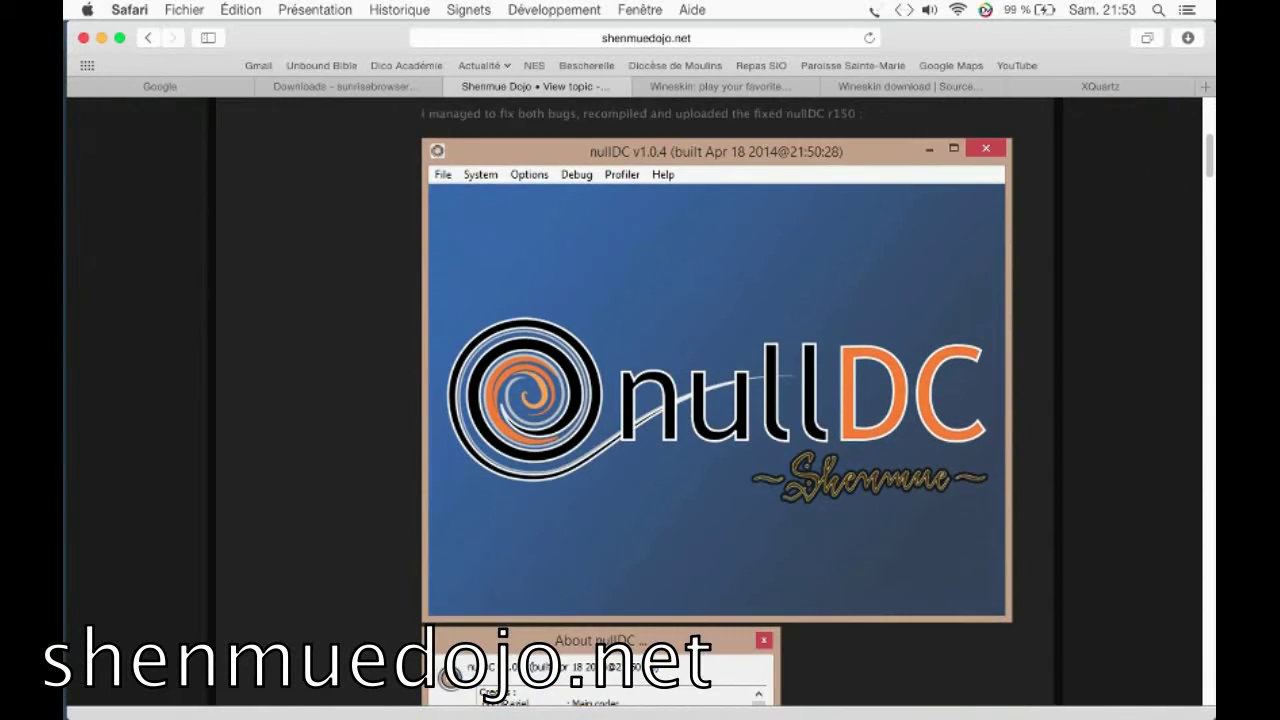
{"action": "scroll", "coordinate": [503, 629], "scroll_direction": "down", "scroll_amount": 10}
{"action": "scroll", "coordinate": [503, 629], "scroll_direction": "down", "scroll_amount": 14}
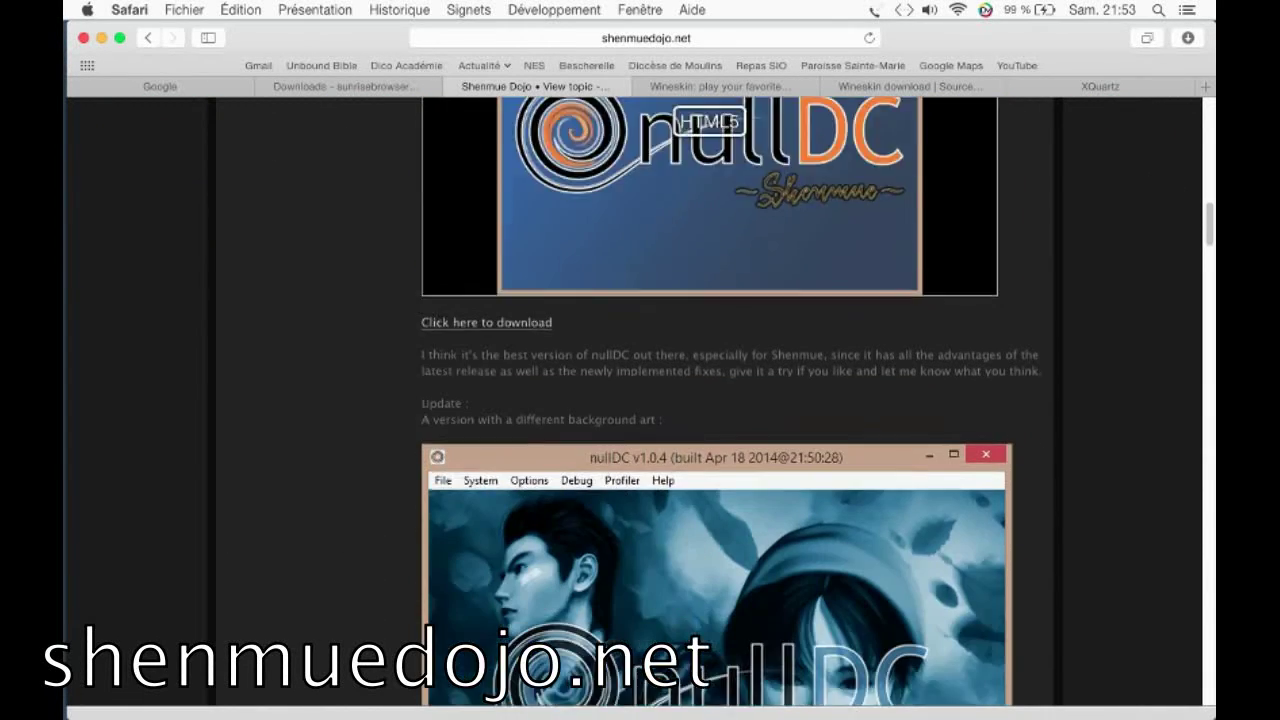
{"action": "scroll", "coordinate": [503, 629], "scroll_direction": "down", "scroll_amount": 3}
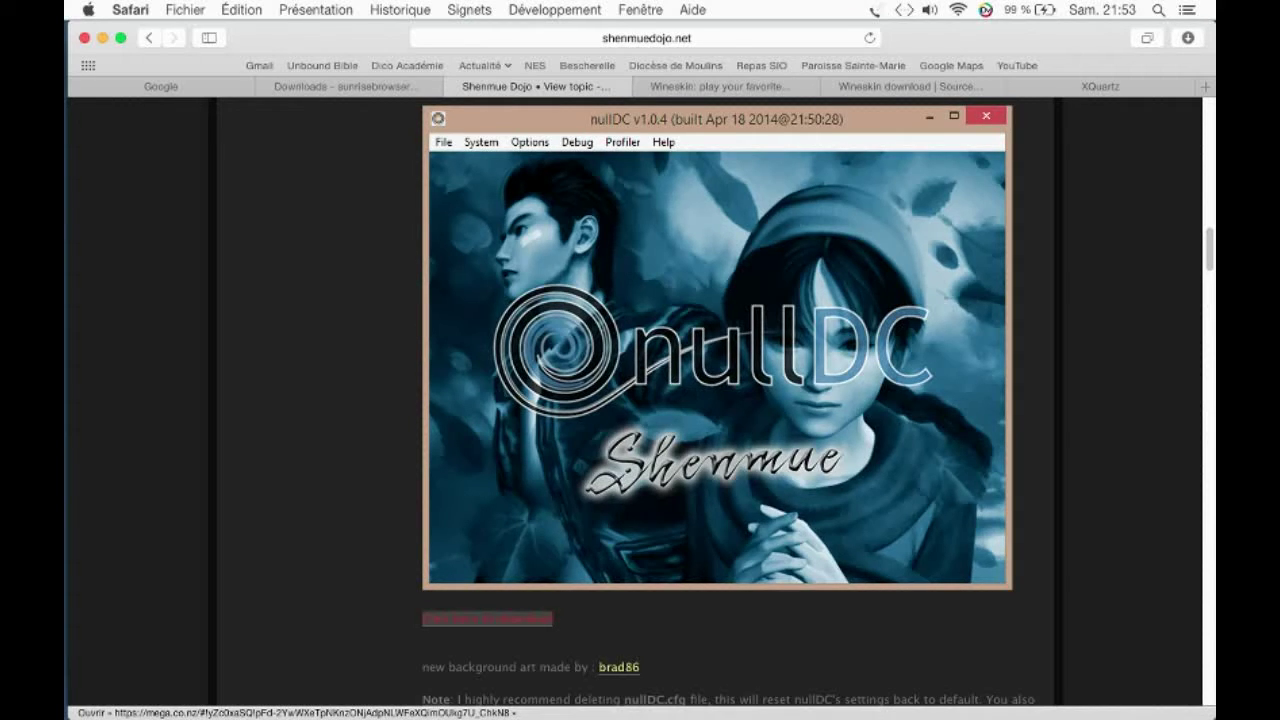
{"action": "left_click", "coordinate": [487, 618]}
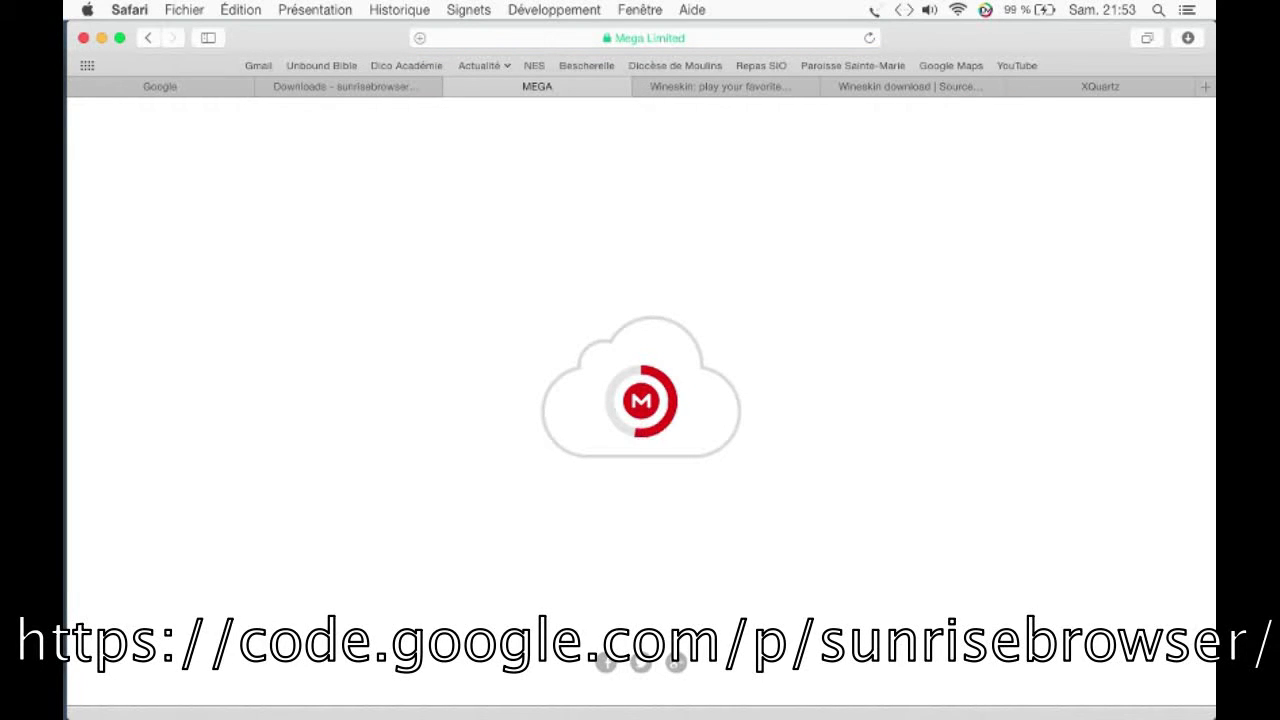
Step: Copy the address of the MEGA download page for the nullDC archive
{"action": "key", "text": "super+l"}
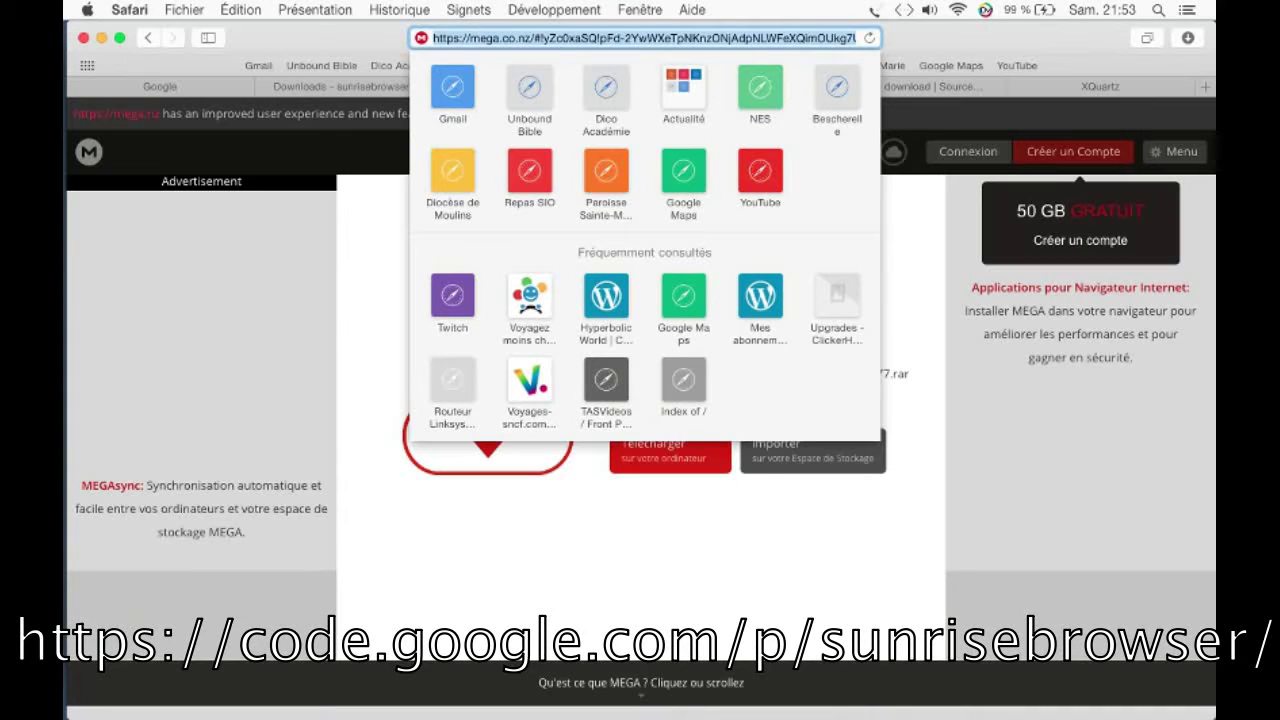
{"action": "right_click", "coordinate": [630, 37]}
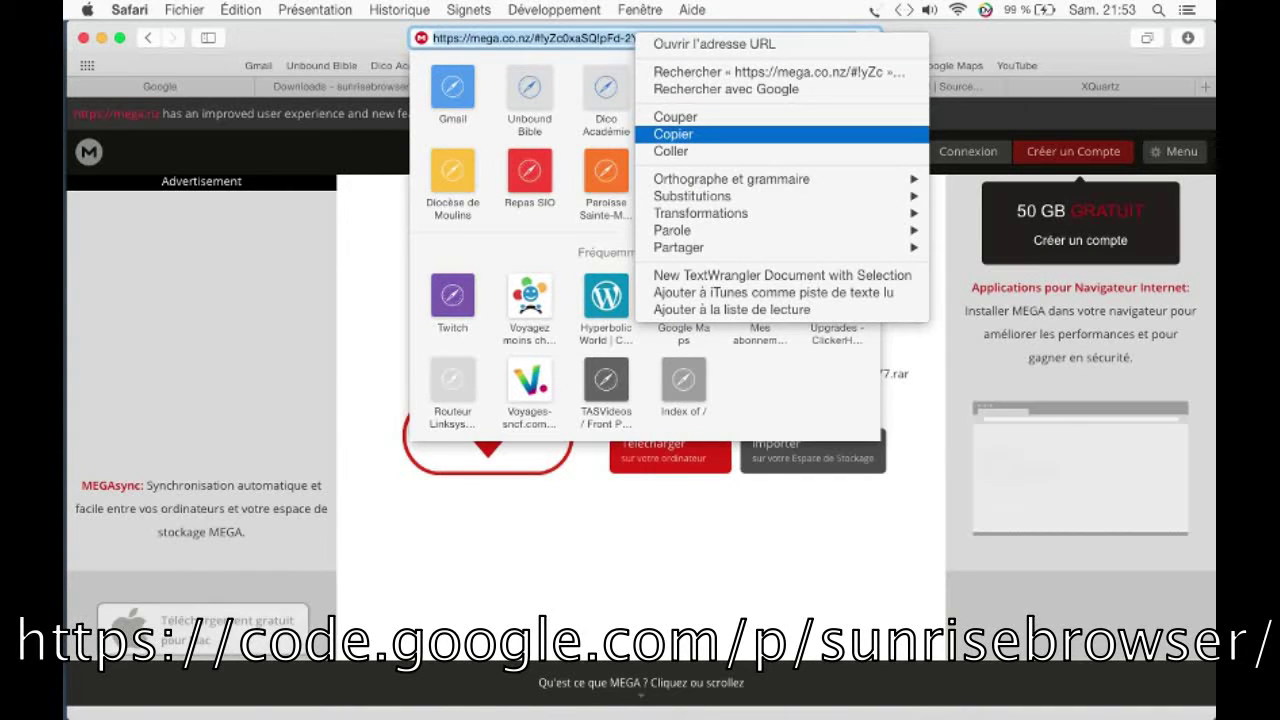
{"action": "left_click", "coordinate": [665, 134]}
{"action": "key", "text": "Escape"}
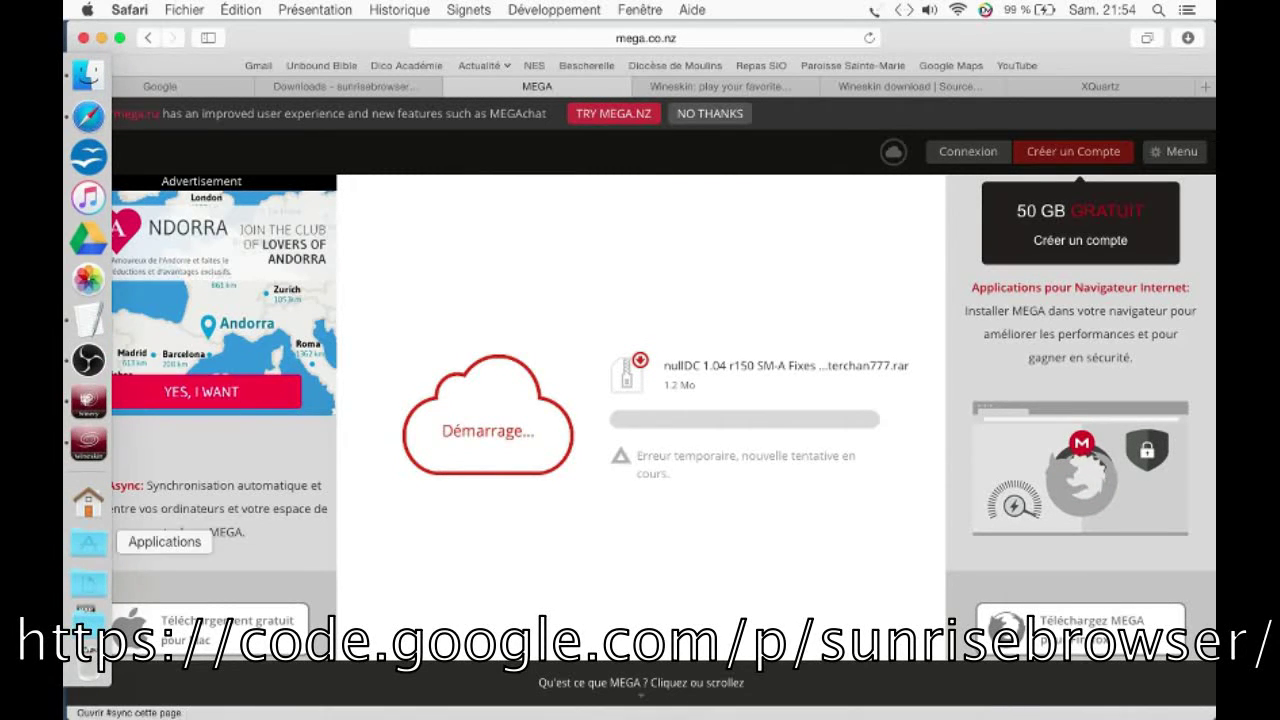
Step: Launch the Sunrise browser from the Applications folder
{"action": "left_click", "coordinate": [88, 541]}
{"action": "scroll", "coordinate": [412, 390], "scroll_direction": "down", "scroll_amount": 10}
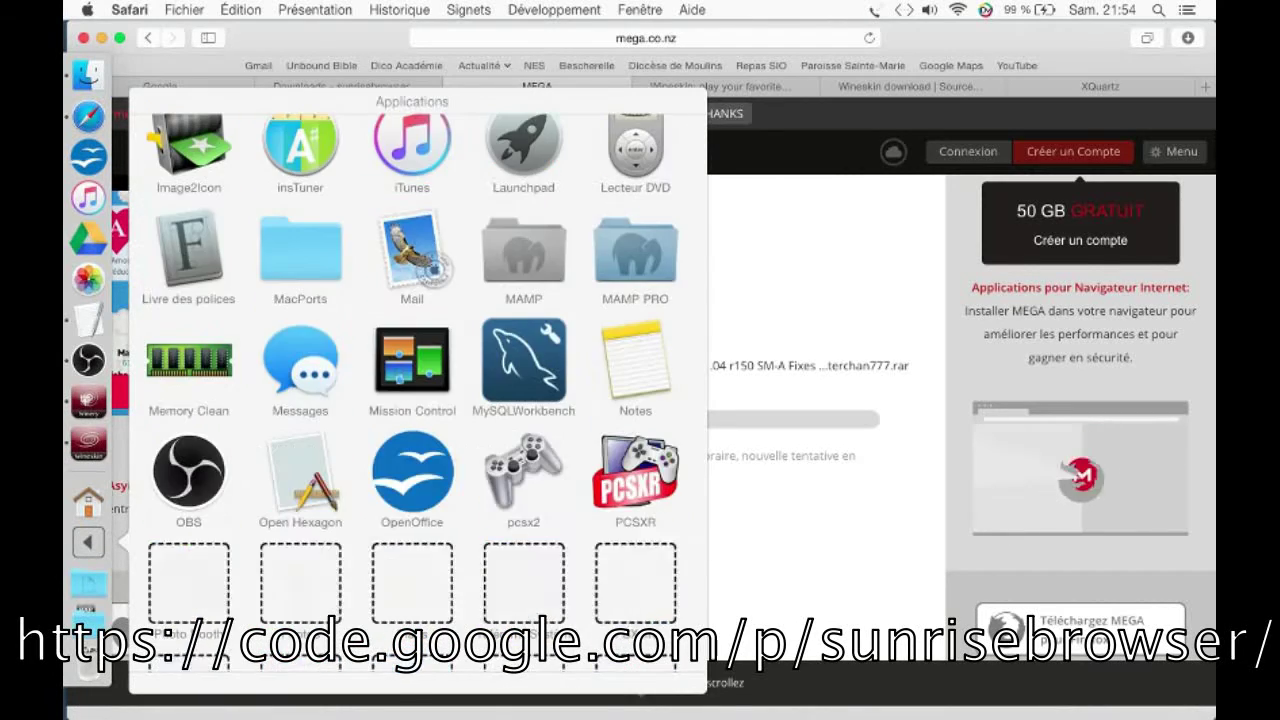
{"action": "scroll", "coordinate": [412, 390], "scroll_direction": "down", "scroll_amount": 10}
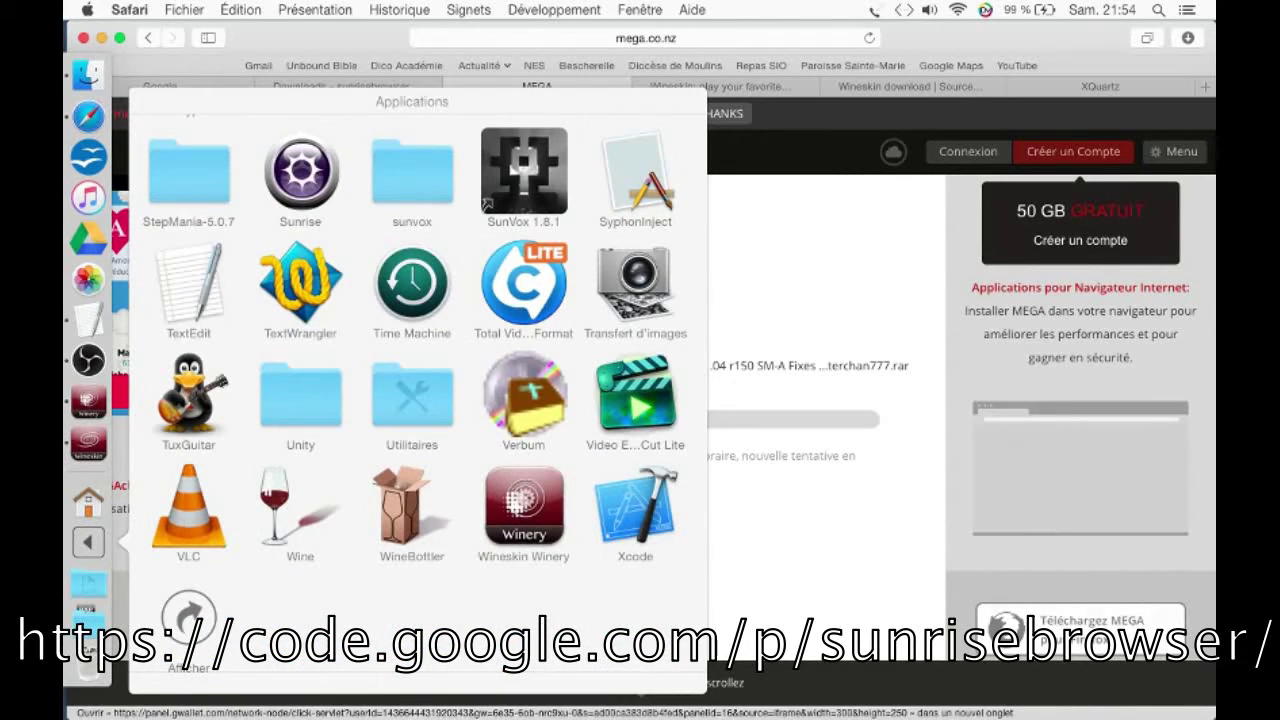
{"action": "left_click", "coordinate": [300, 170]}
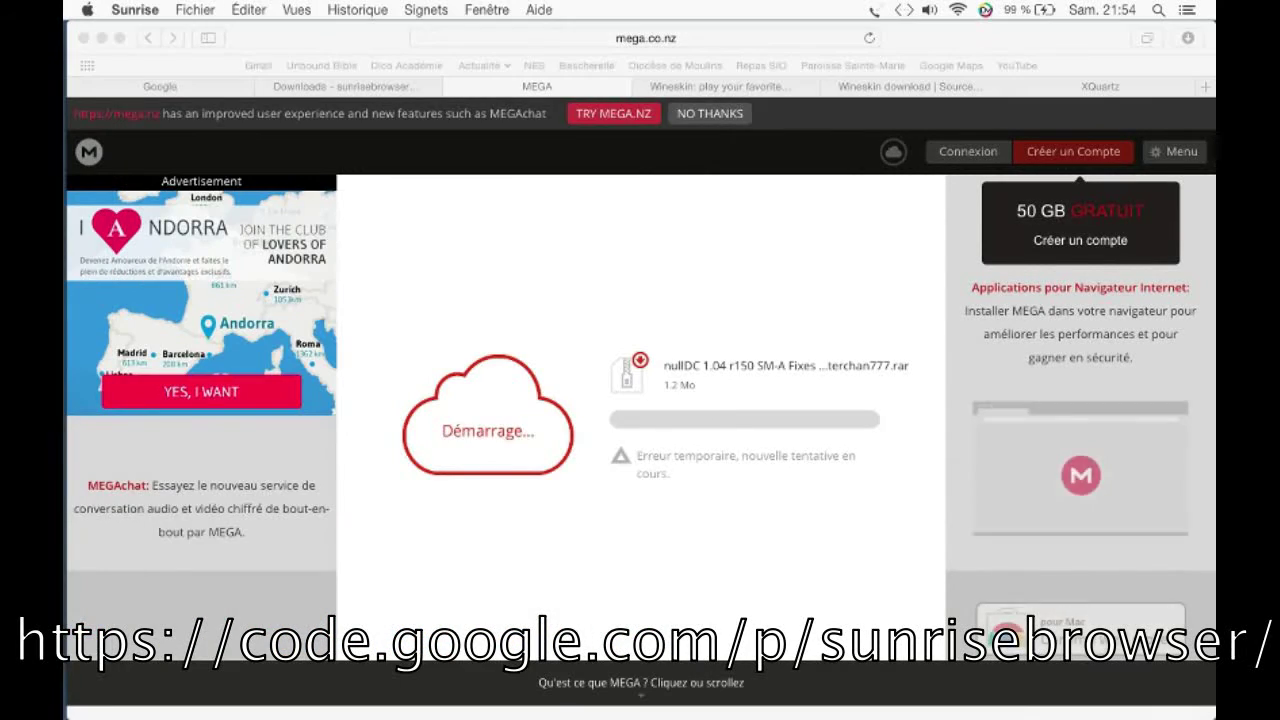
Step: Return to Safari and view the sunrisebrowser downloads page, its address and the Sunrise2.2.1.dmg entry
{"action": "left_click", "coordinate": [89, 111]}
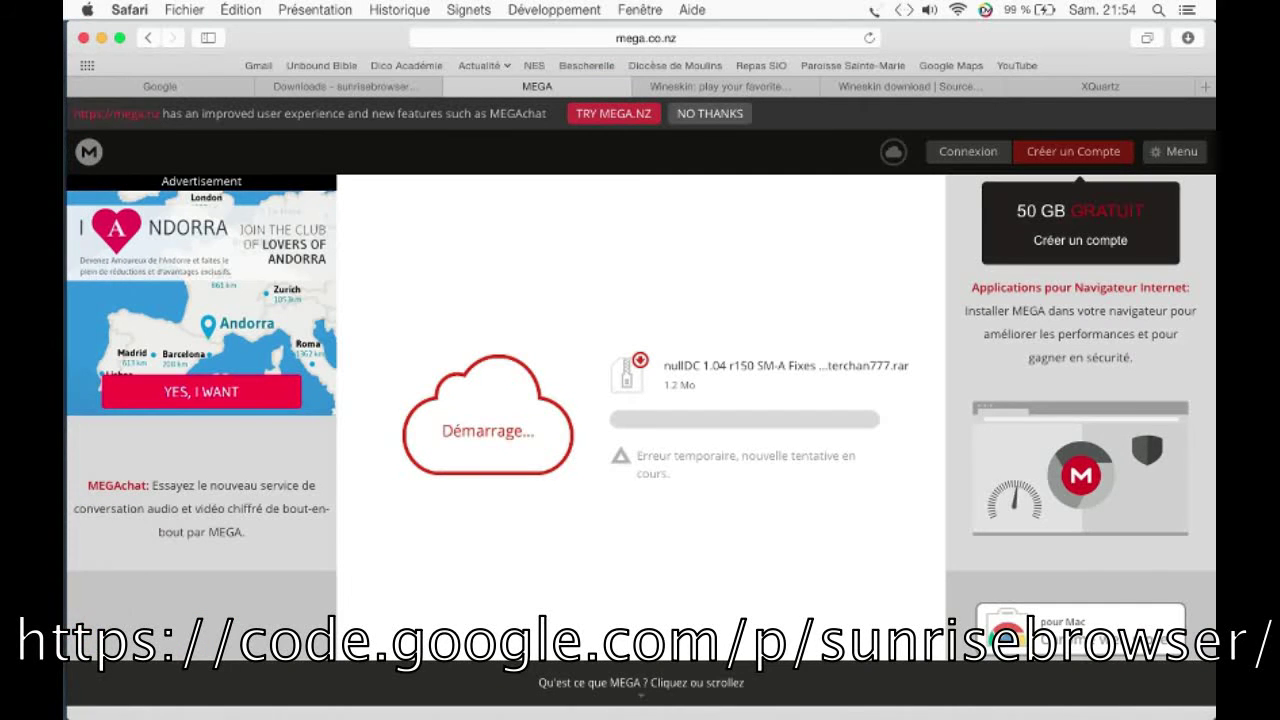
{"action": "left_click", "coordinate": [265, 87]}
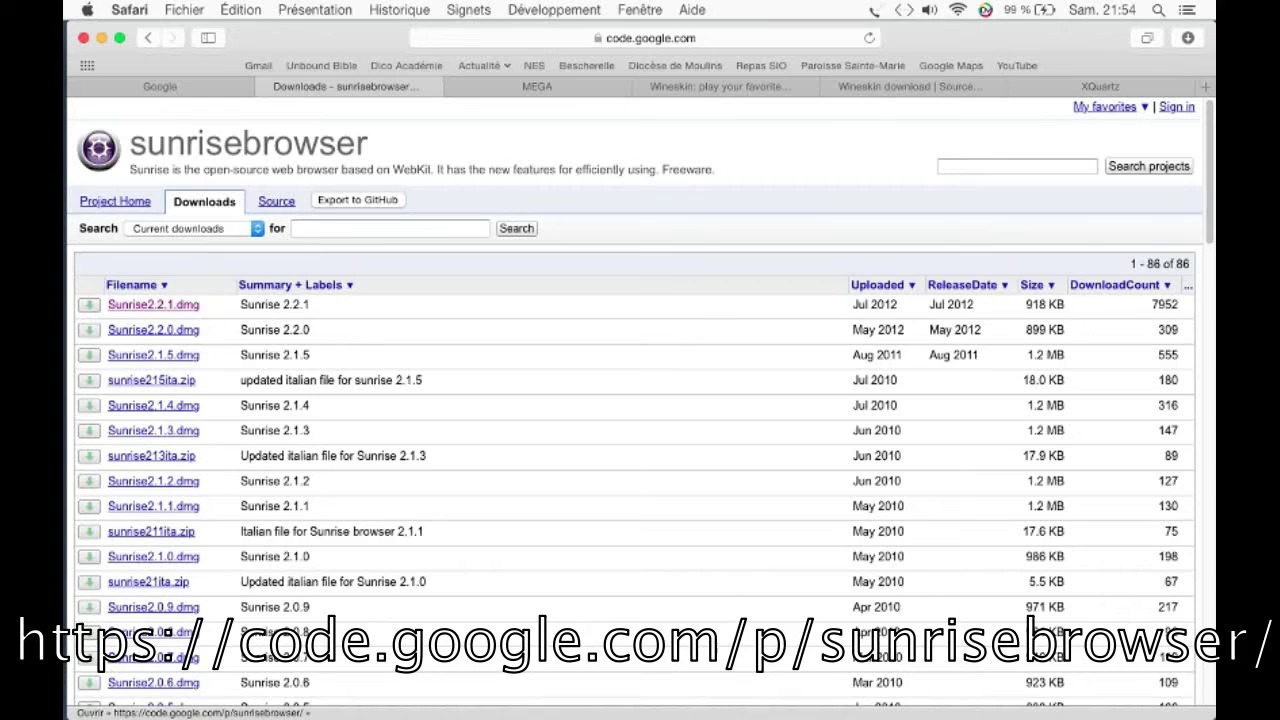
{"action": "key", "text": "super+l"}
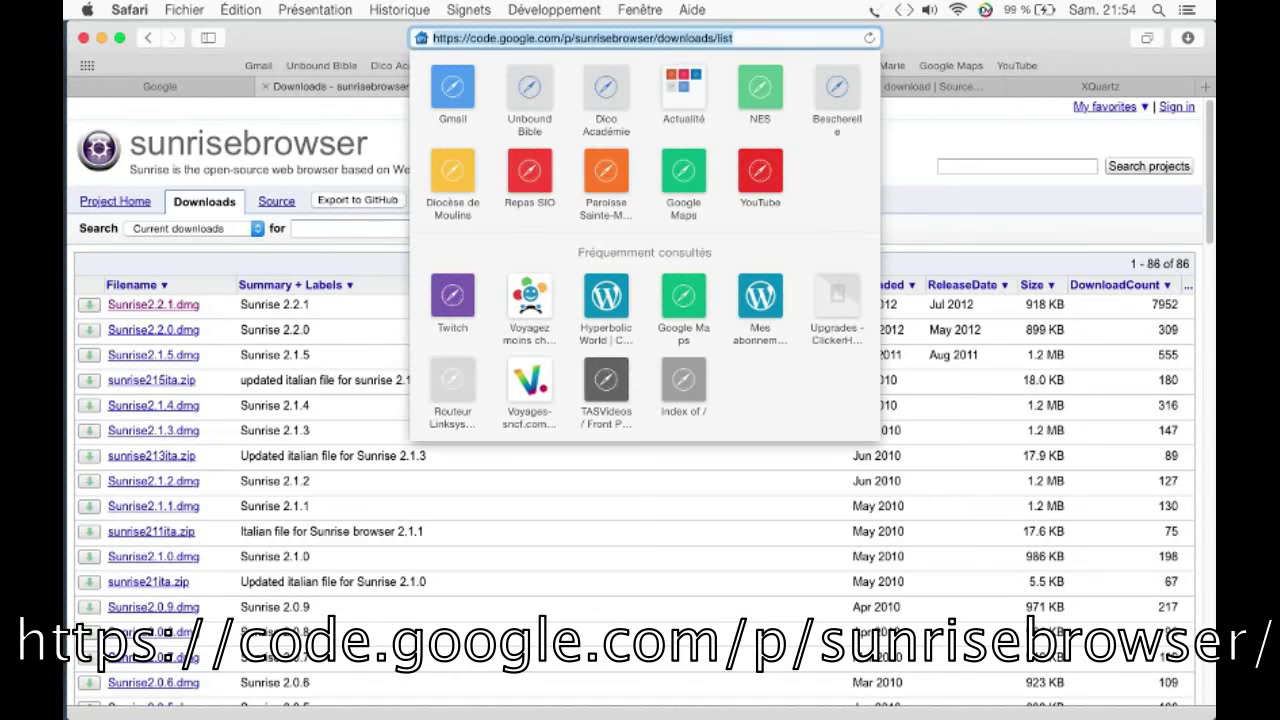
{"action": "key", "text": "Escape"}
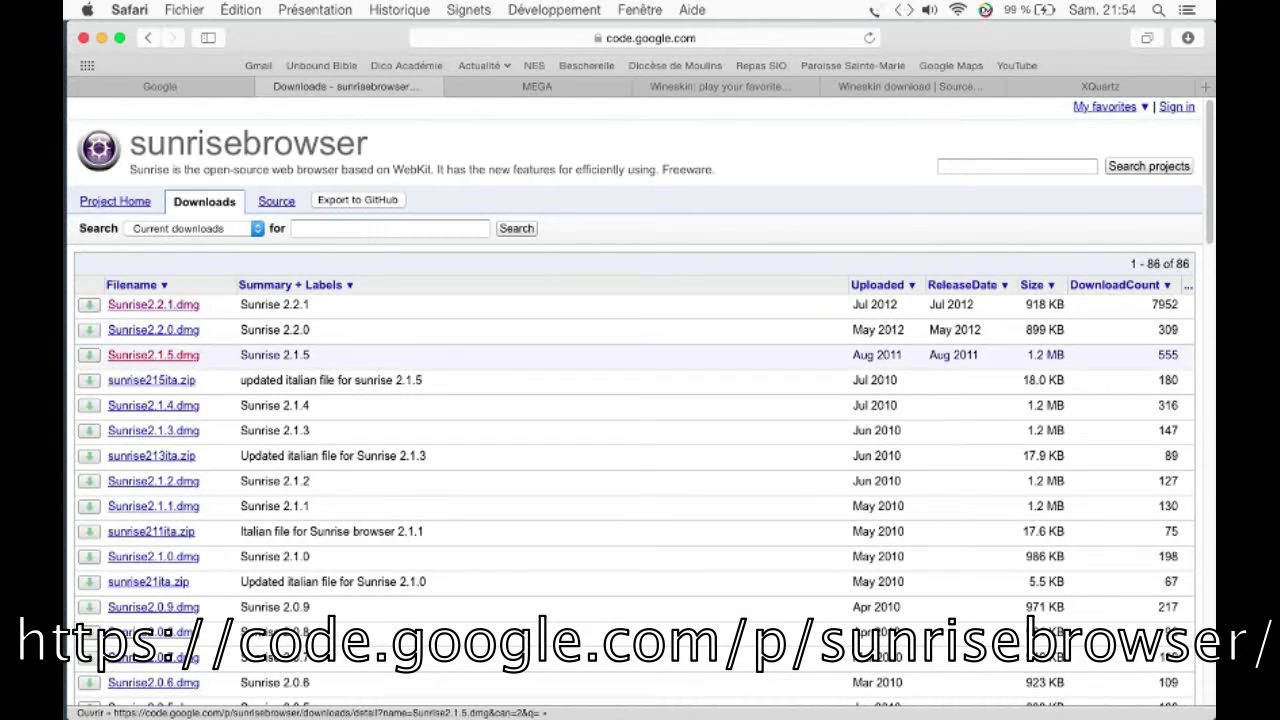
{"action": "left_click", "coordinate": [153, 304]}
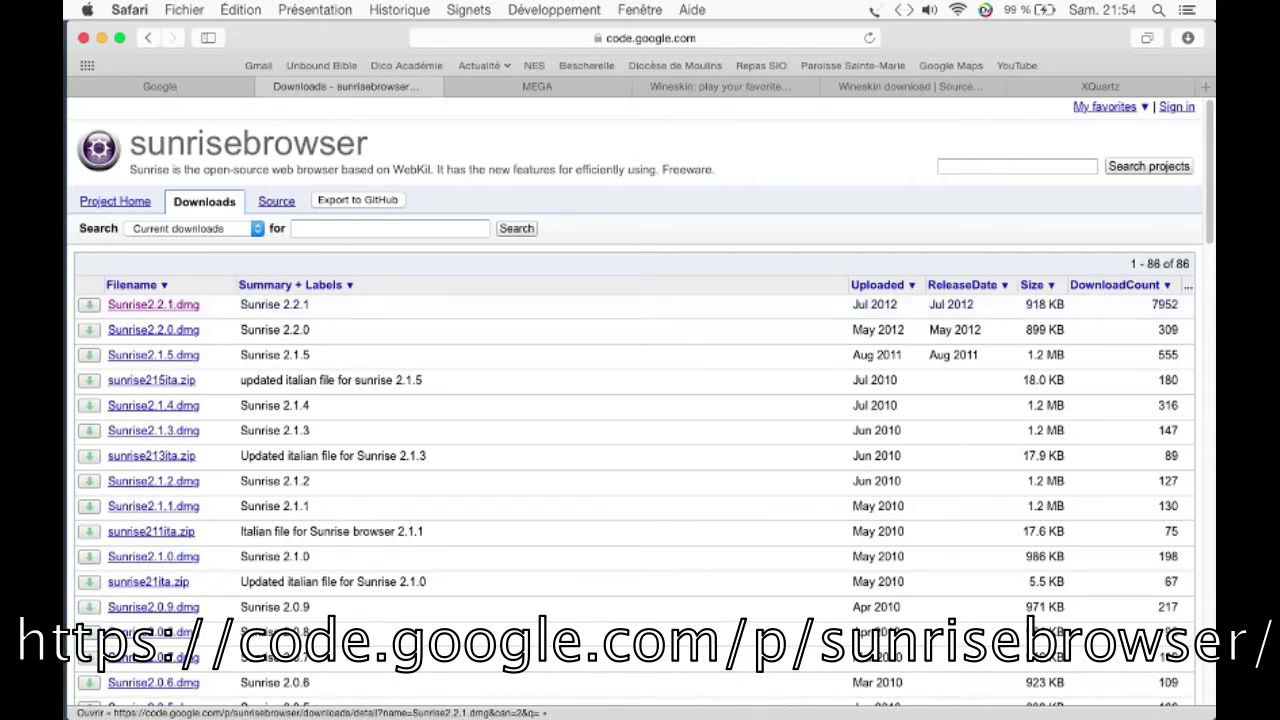
Step: Switch to Sunrise, paste the copied MEGA address and load the download page
{"action": "mouse_move", "coordinate": [87, 512]}
{"action": "left_click", "coordinate": [87, 457]}
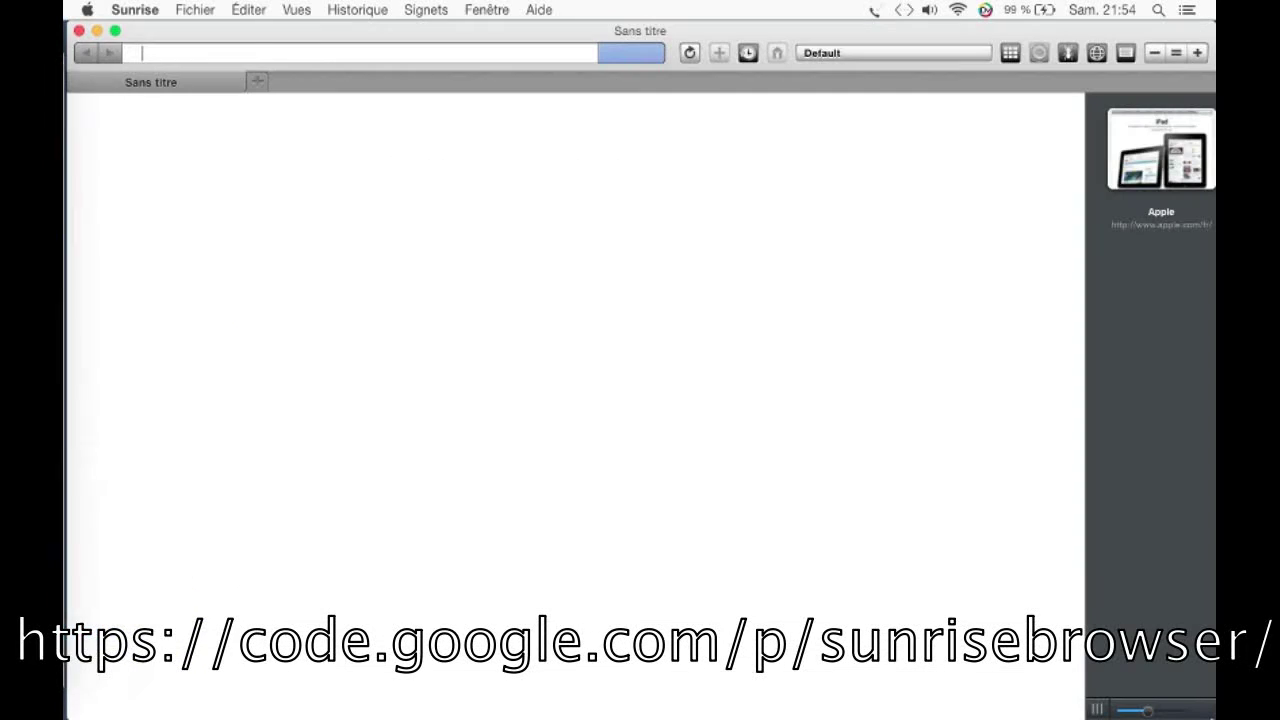
{"action": "right_click", "coordinate": [404, 50]}
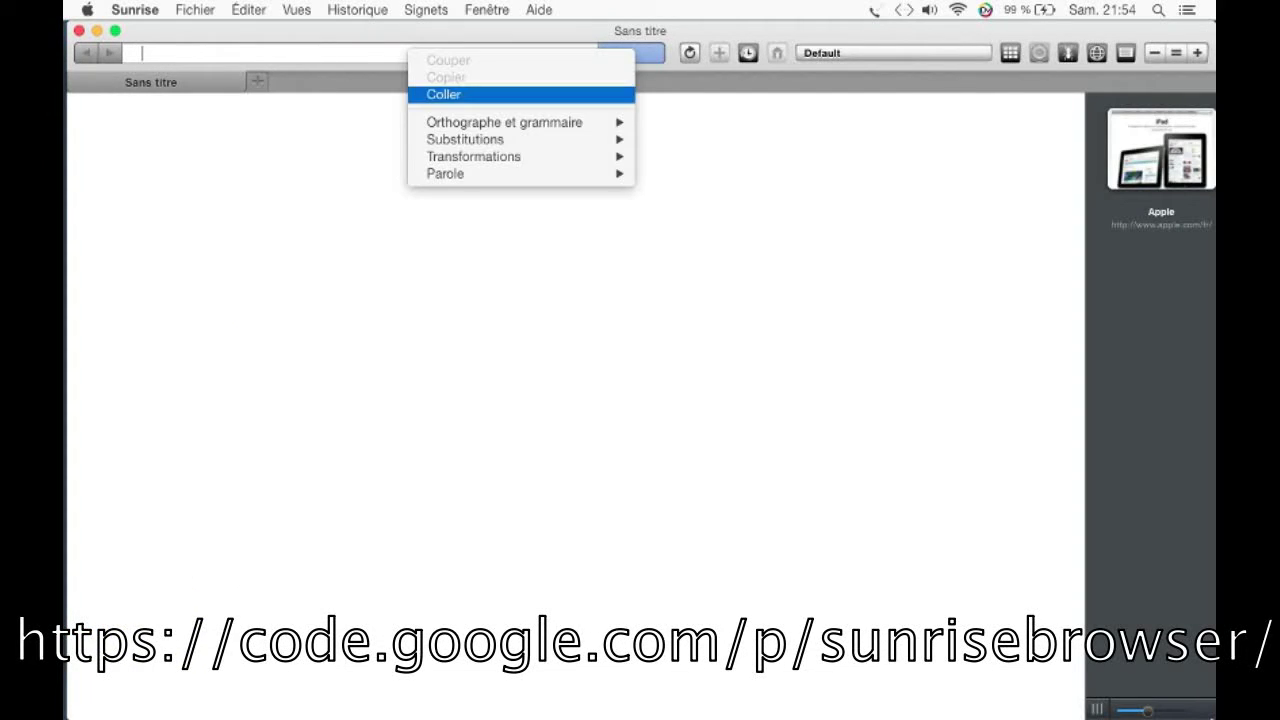
{"action": "left_click", "coordinate": [430, 95]}
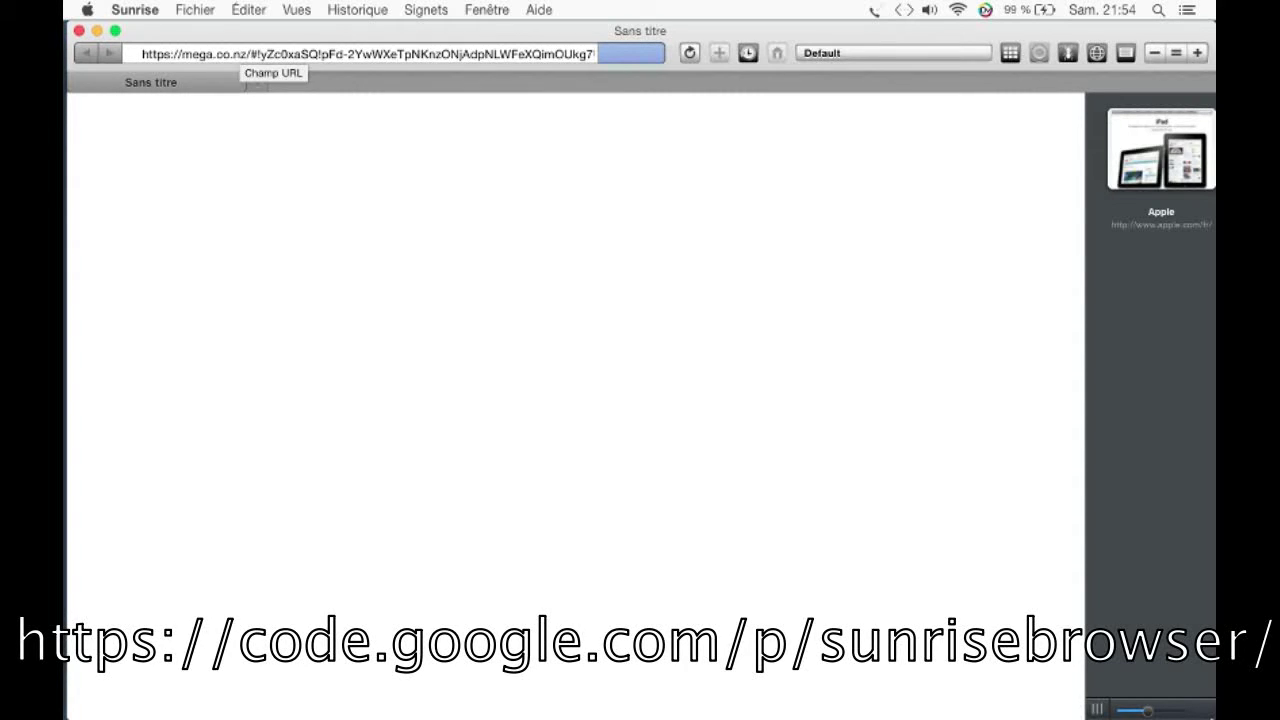
{"action": "key", "text": "Return"}
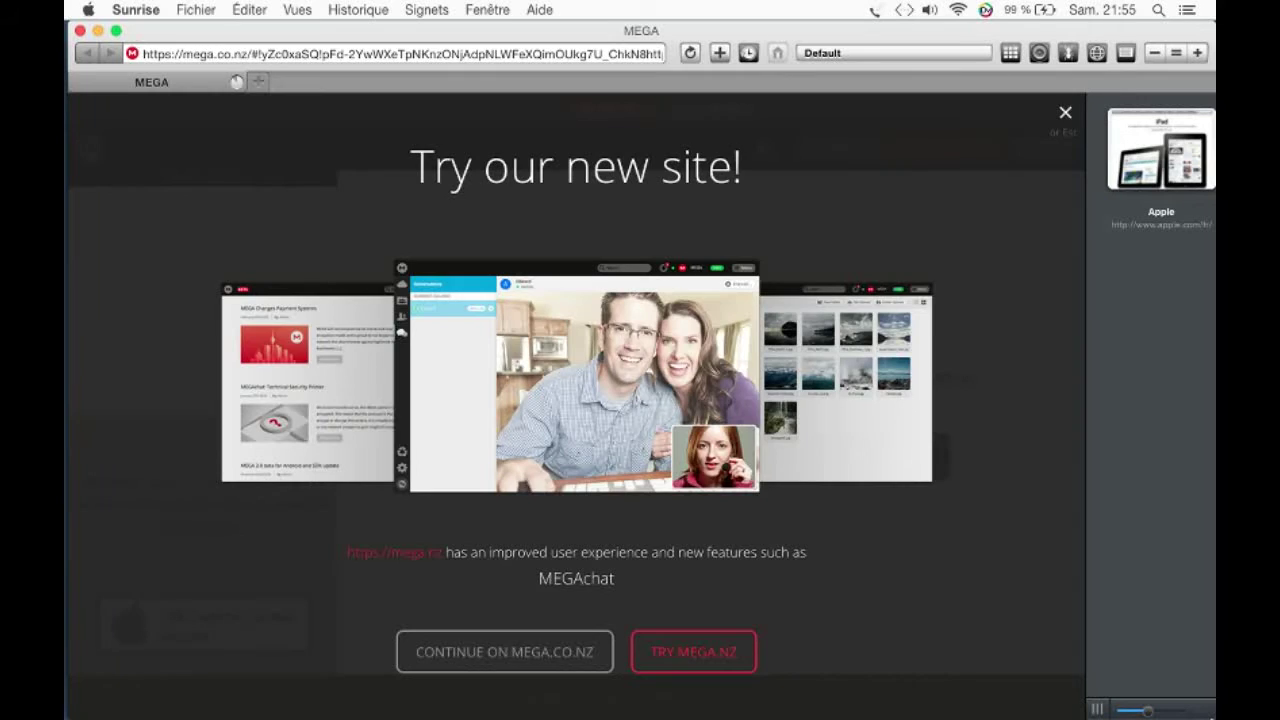
Step: Dismiss the MEGA new-site offer and save the nullDC 1.04 r150 SM-A Fixes archive in Téléchargements, replacing the existing file
{"action": "key", "text": "Escape"}
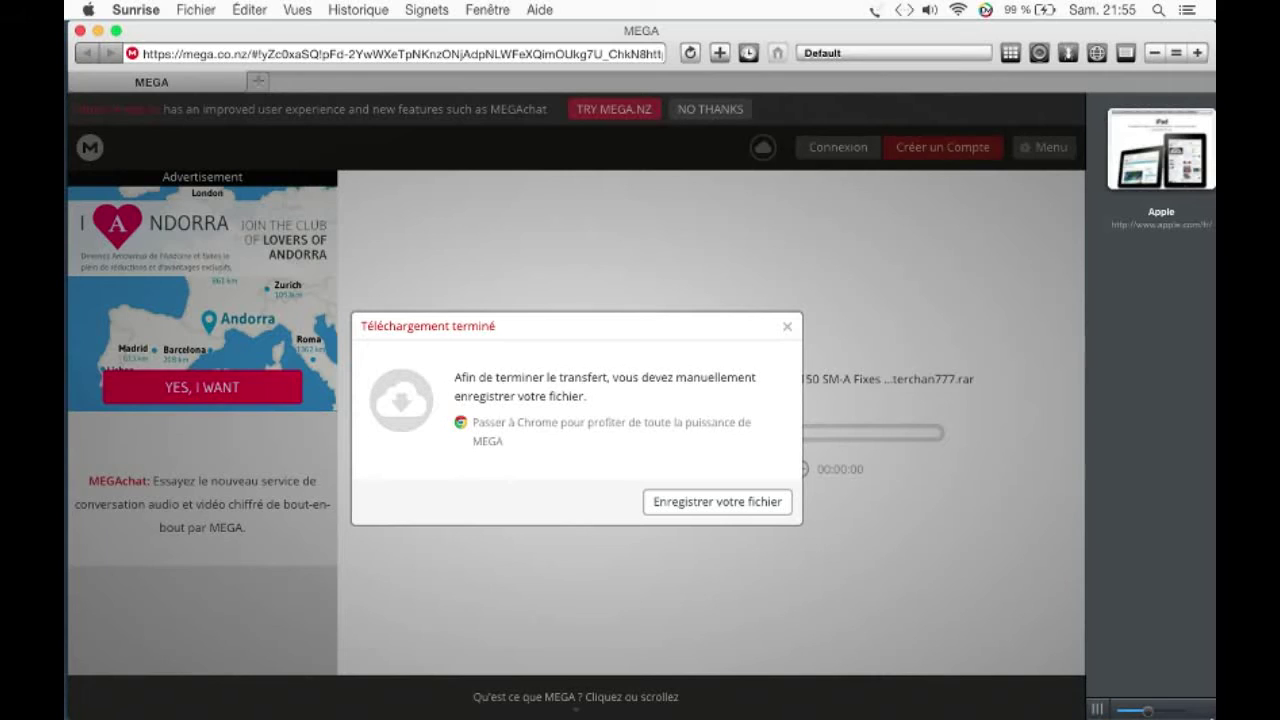
{"action": "key", "text": "Return"}
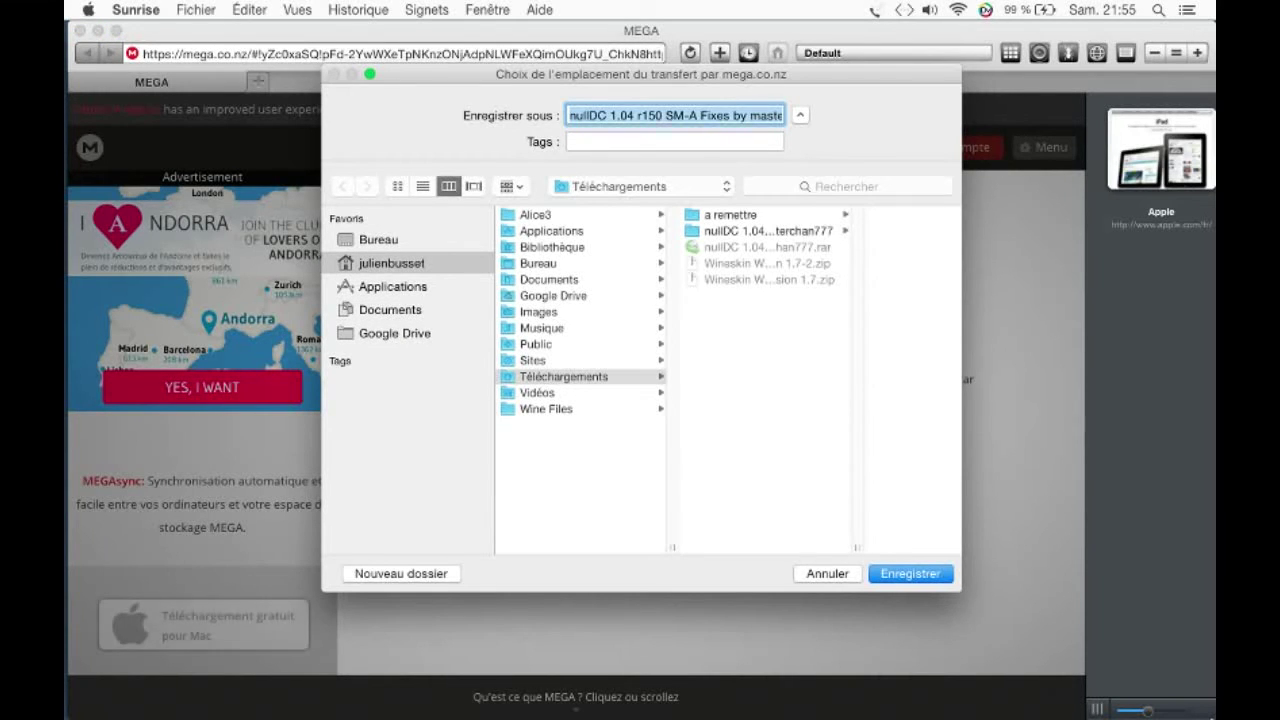
{"action": "key", "text": "Return"}
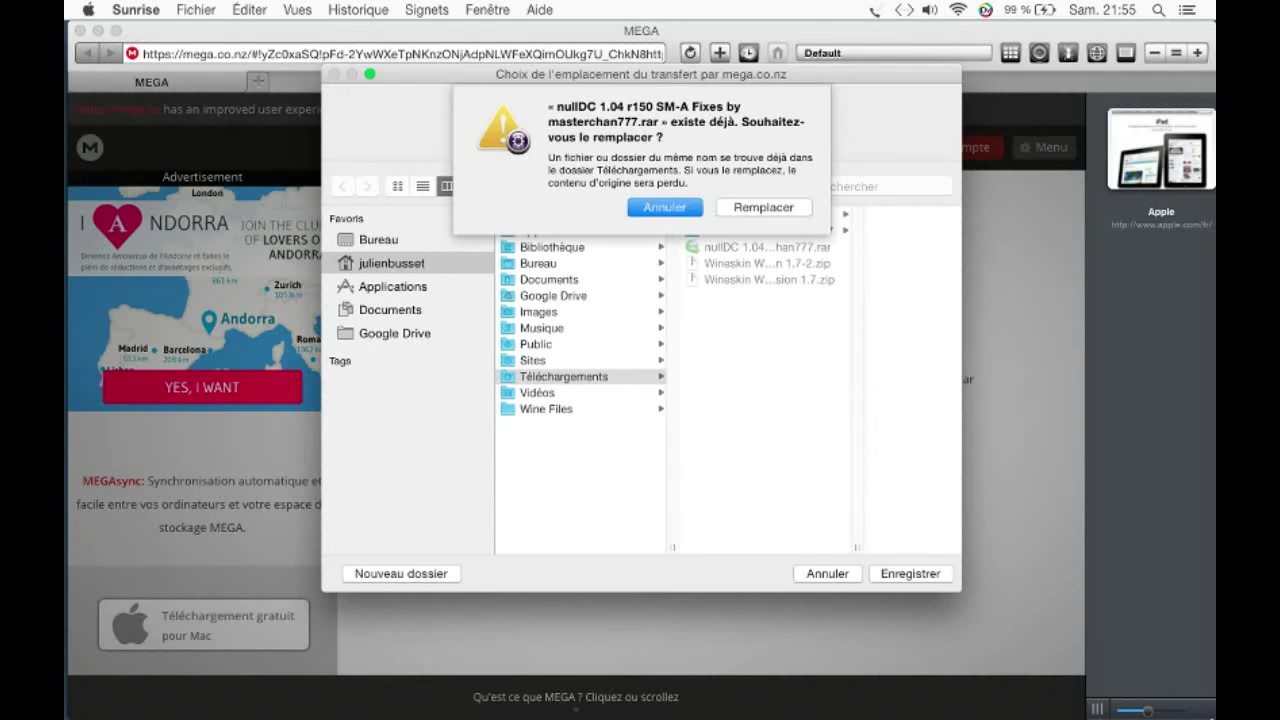
{"action": "left_click", "coordinate": [764, 208]}
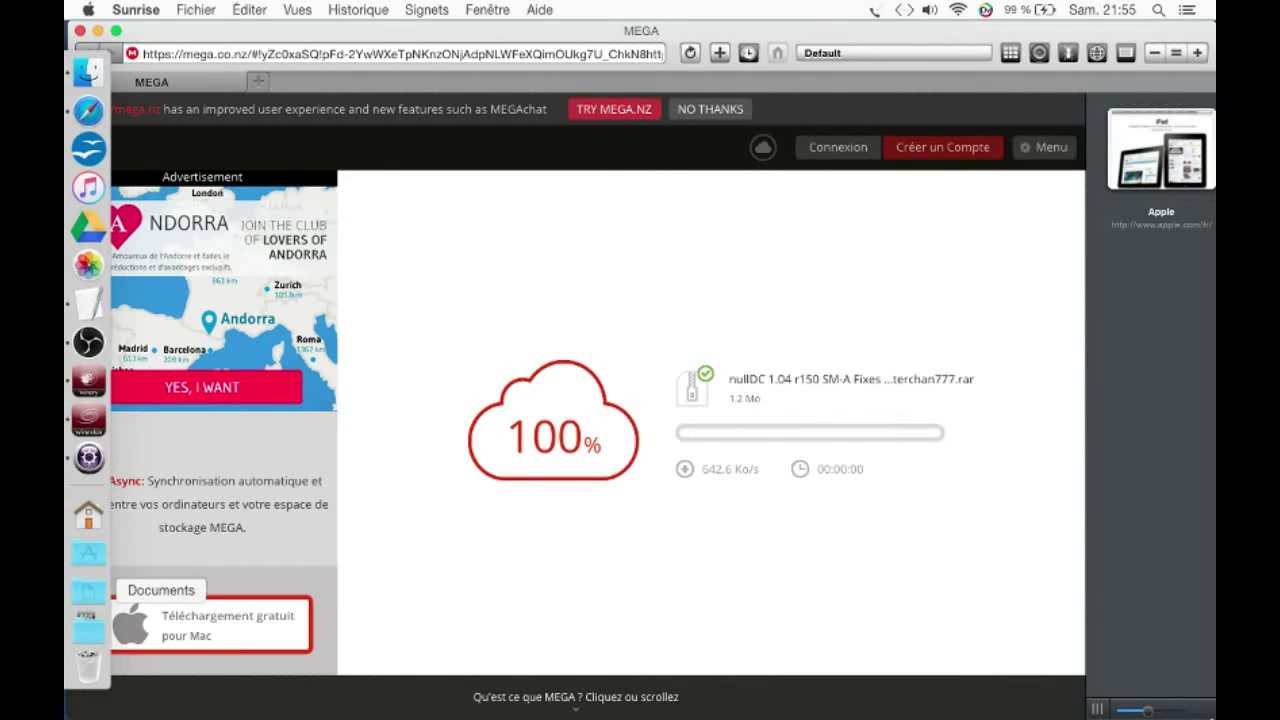
Step: Show the Téléchargements folder in Finder and extract the nullDC RAR archive with ALZip, overwriting the existing folder
{"action": "left_click", "coordinate": [88, 626]}
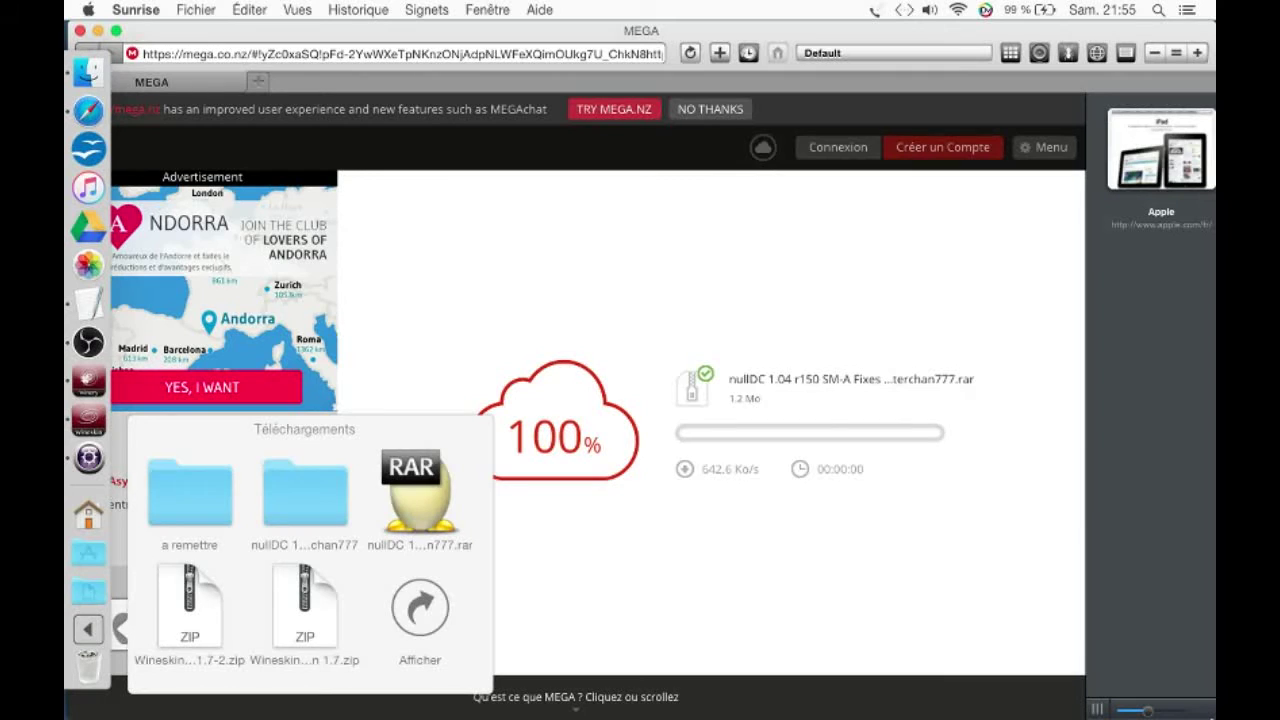
{"action": "left_click", "coordinate": [420, 608]}
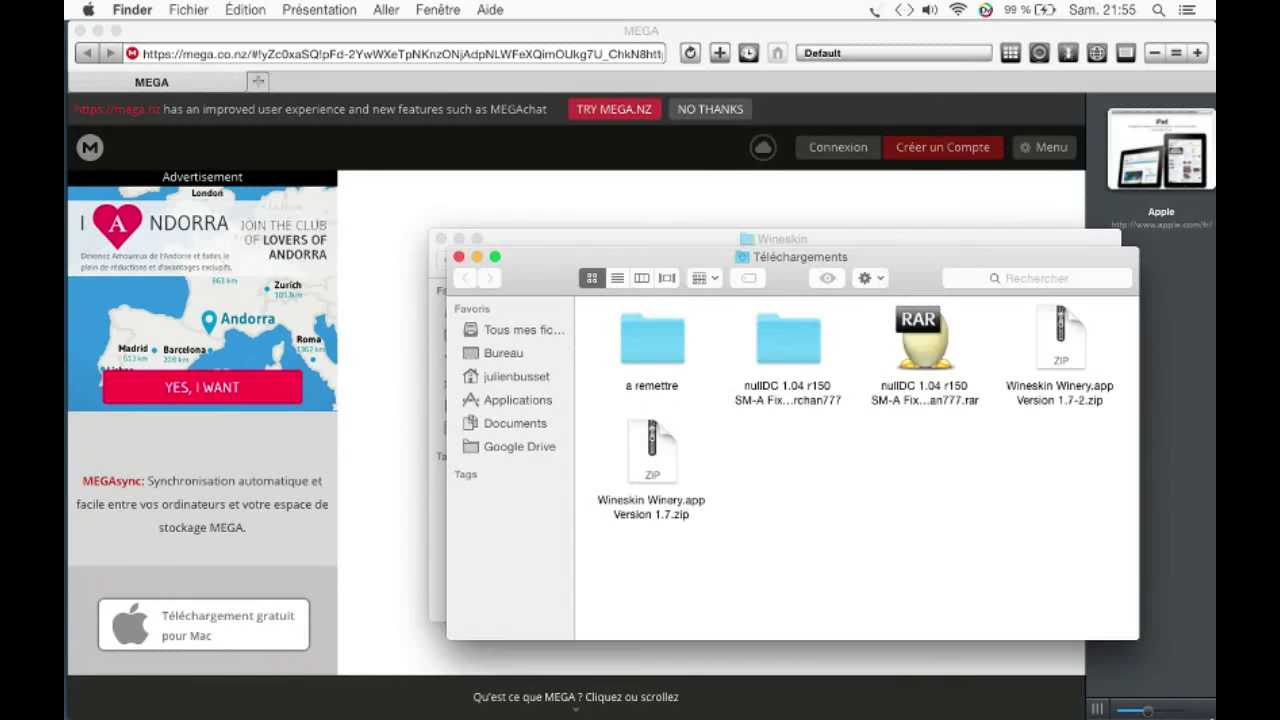
{"action": "left_click", "coordinate": [924, 340]}
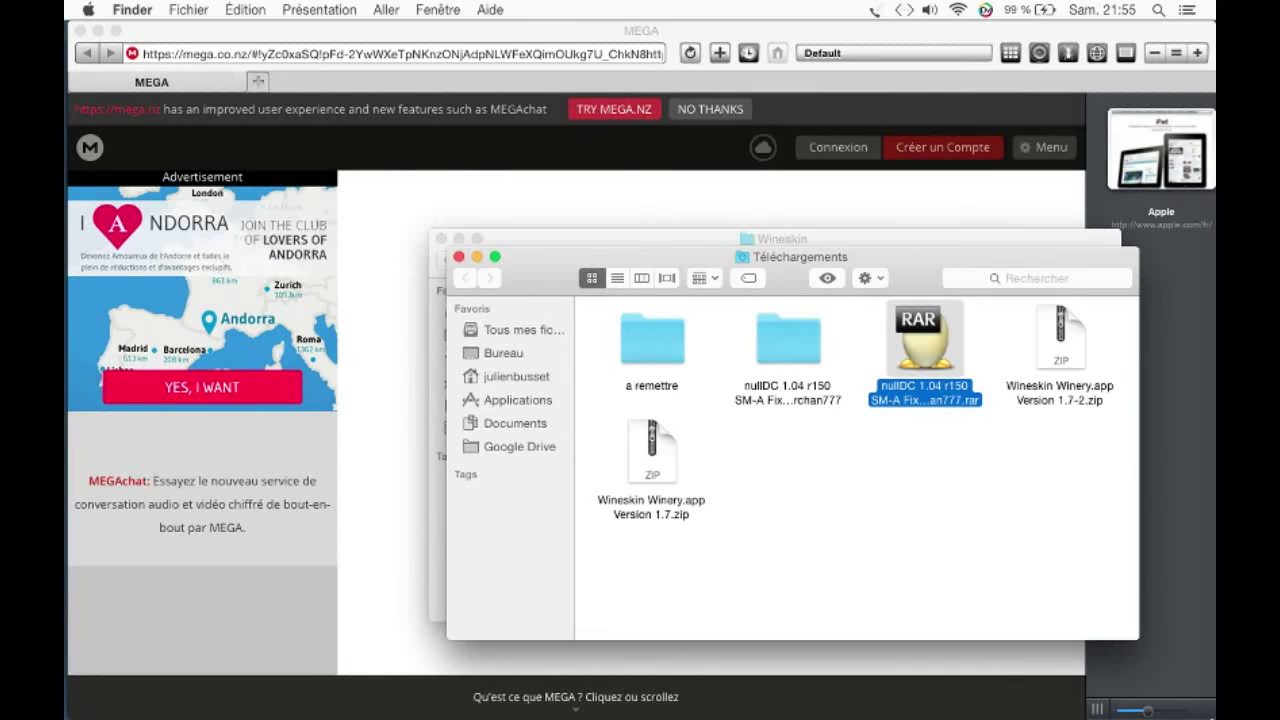
{"action": "key", "text": "super+o"}
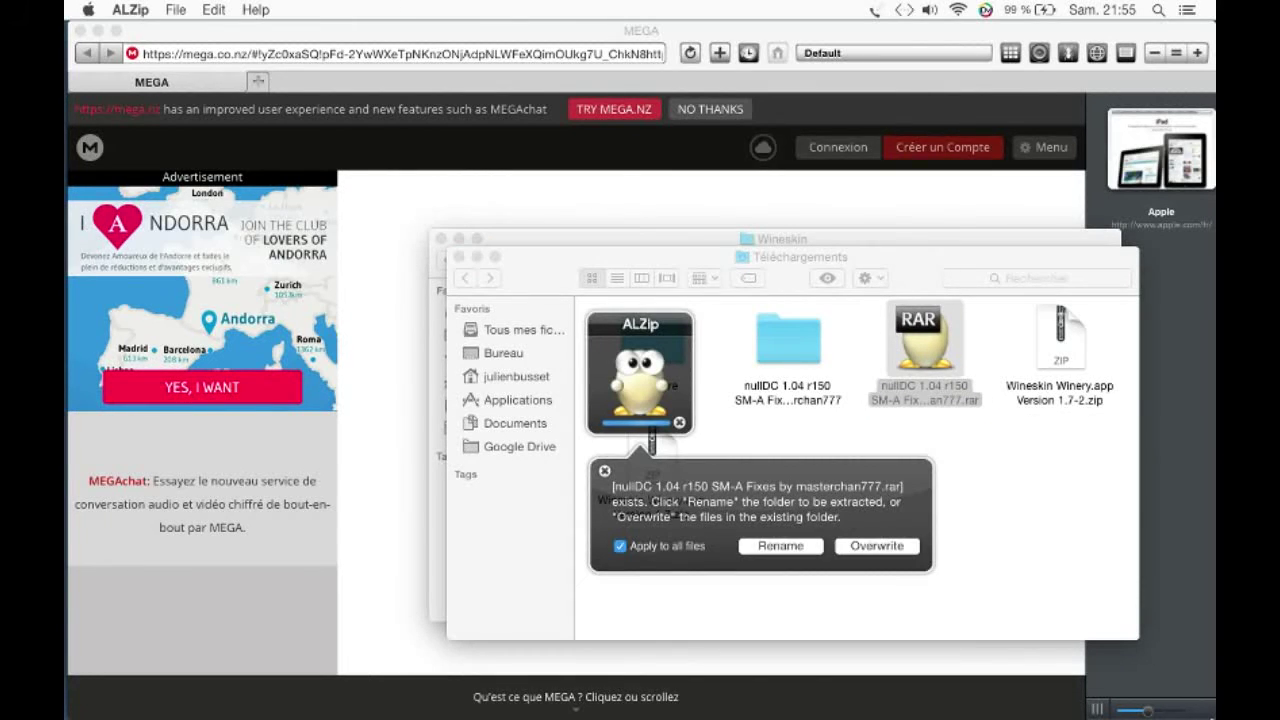
{"action": "key", "text": "Return"}
{"action": "key", "text": "Return"}
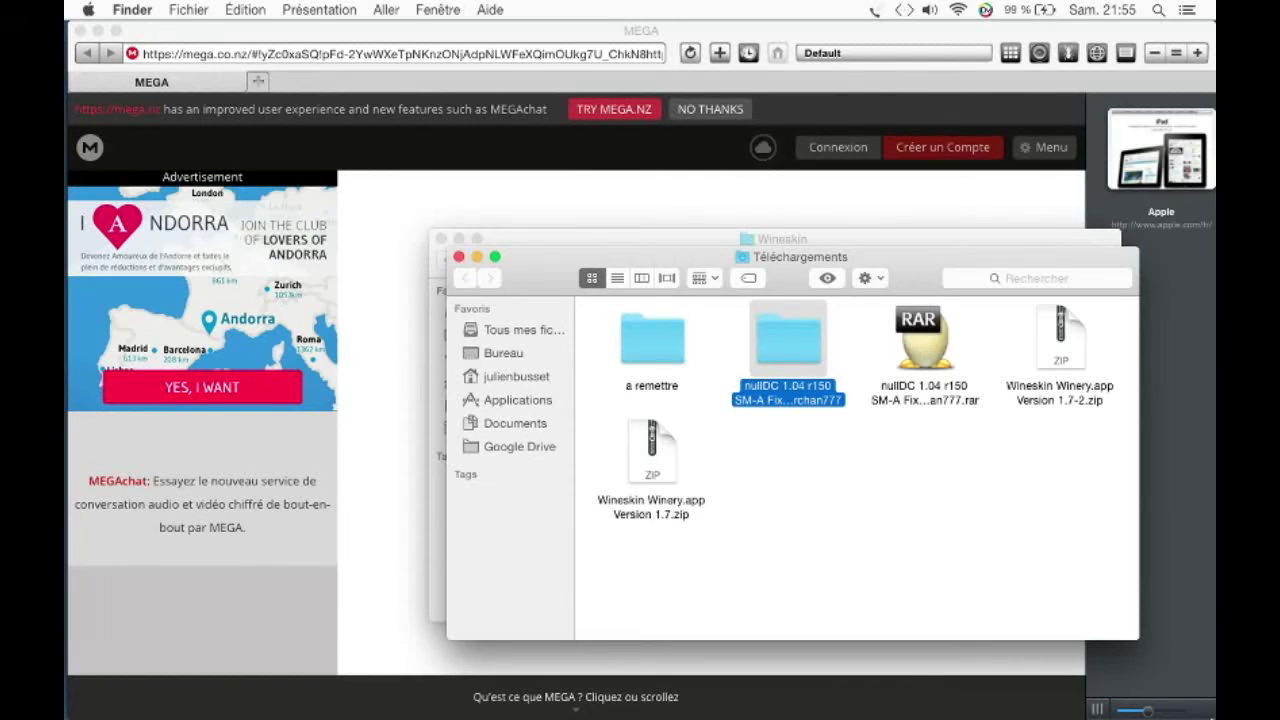
Step: Open the extracted nullDC folder and its nested folder of the same name to show the emulator files
{"action": "key", "text": "super+Down"}
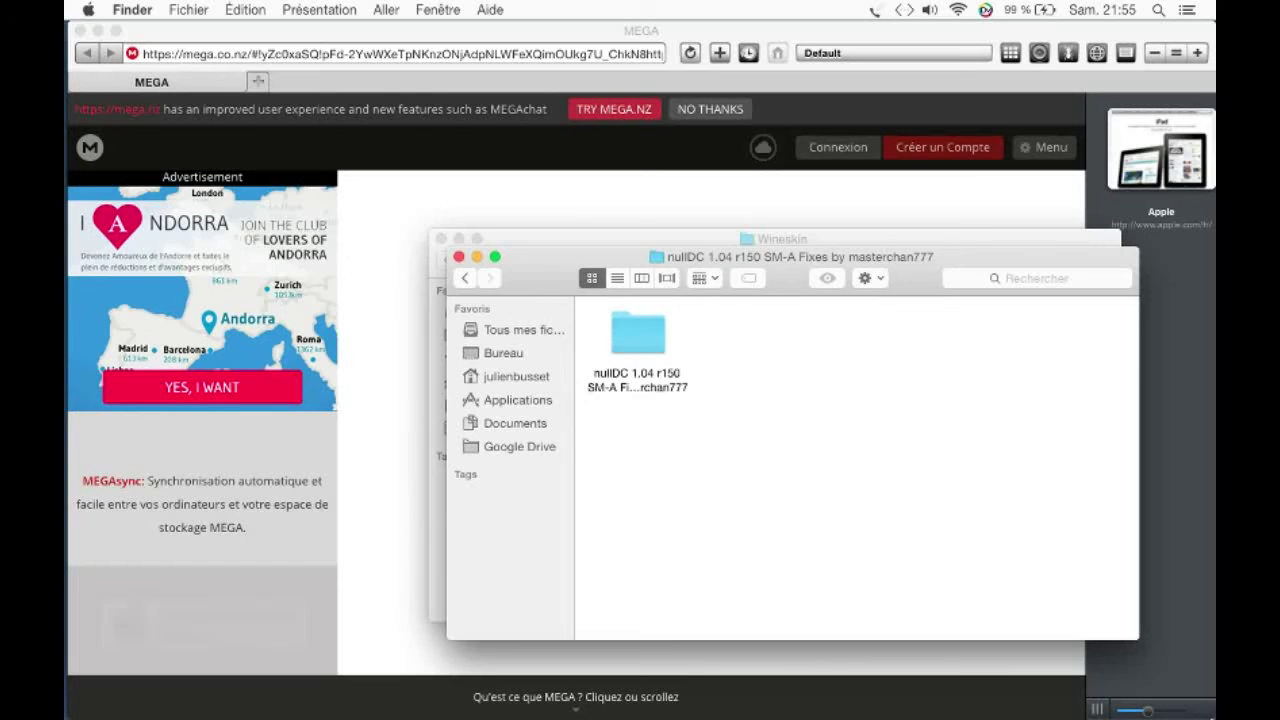
{"action": "key", "text": "Down"}
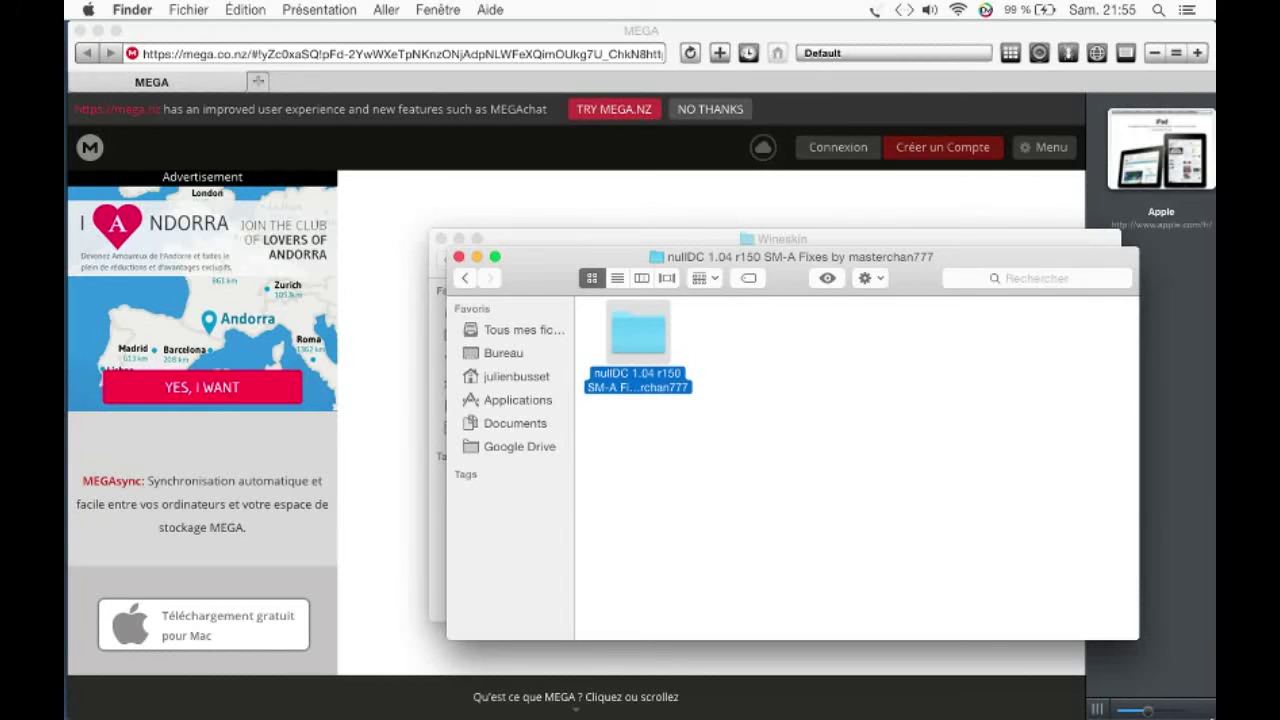
{"action": "key", "text": "super+Down"}
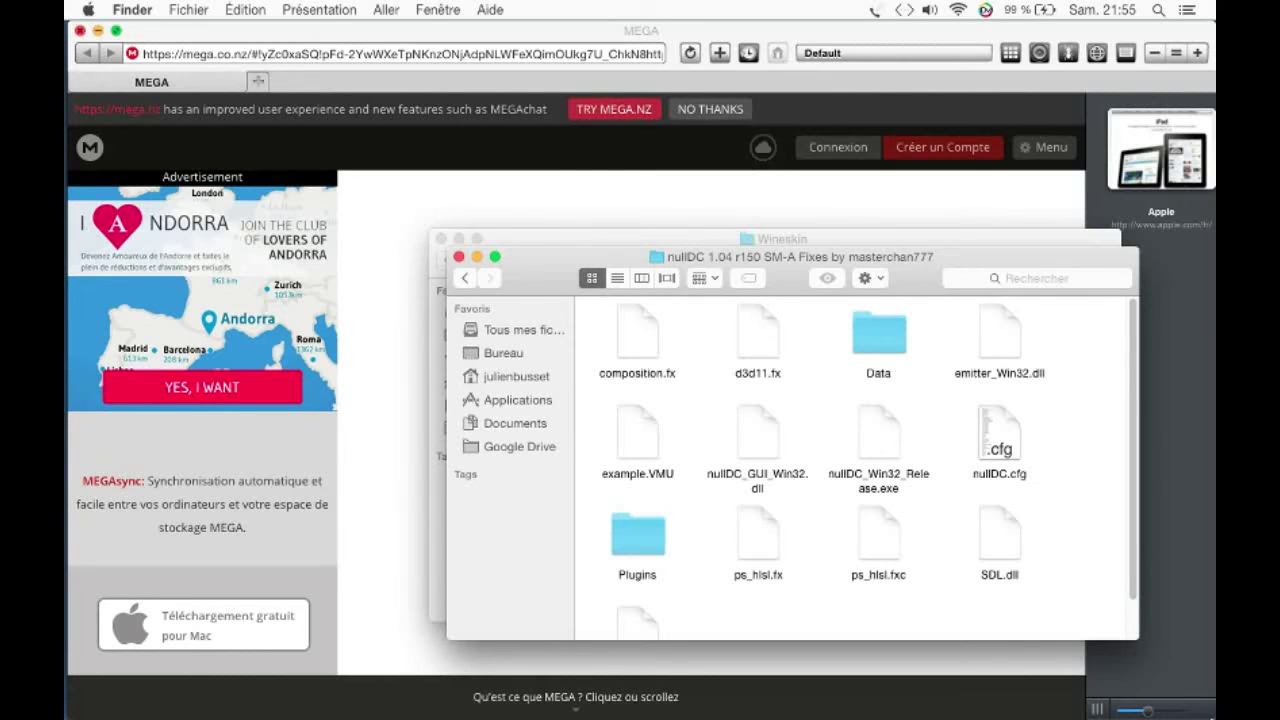
Step: Close the Sunrise window and go back from the MEGA page to the Shenmue Dojo nullDC topic in Safari
{"action": "left_click", "coordinate": [80, 31]}
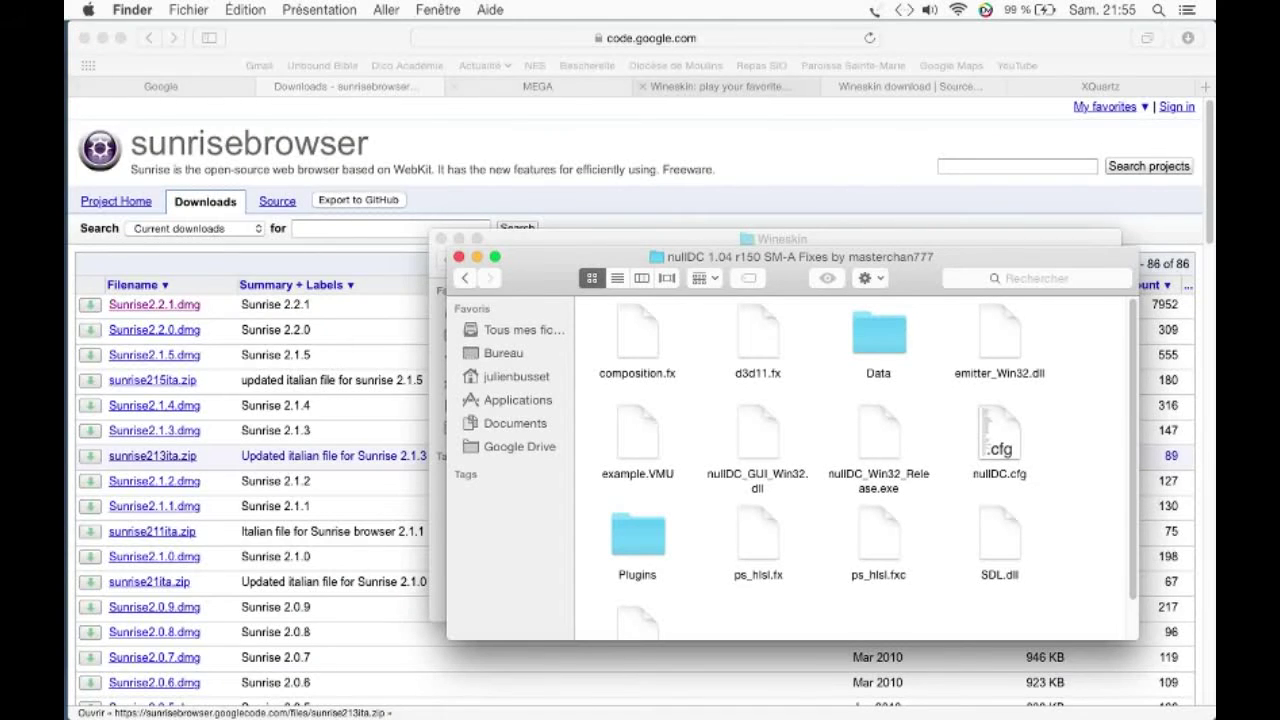
{"action": "left_click", "coordinate": [720, 87]}
{"action": "left_click", "coordinate": [538, 87]}
{"action": "left_click", "coordinate": [149, 38]}
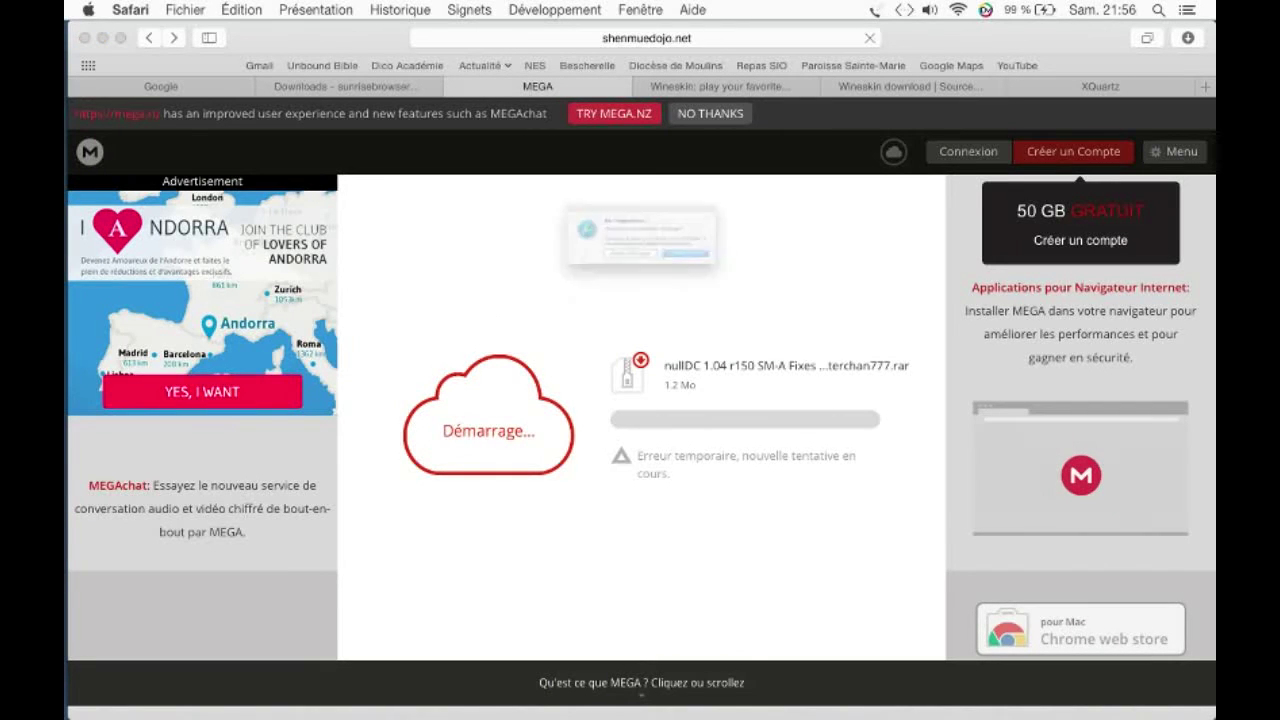
{"action": "key", "text": "Return"}
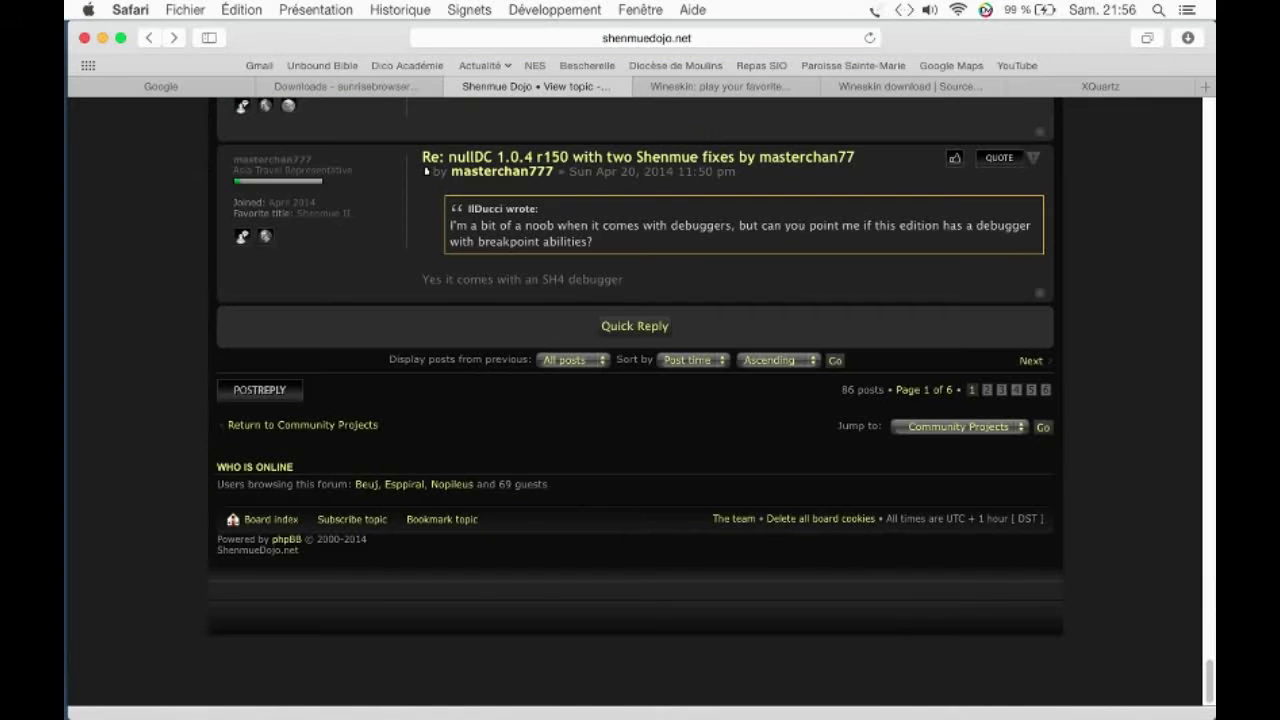
Step: Open page 4 of the forum topic and highlight the quoted advice about nullDC.cfg and d3dcompiler_43
{"action": "left_click", "coordinate": [1016, 389]}
{"action": "scroll", "coordinate": [640, 400], "scroll_direction": "down", "scroll_amount": 5}
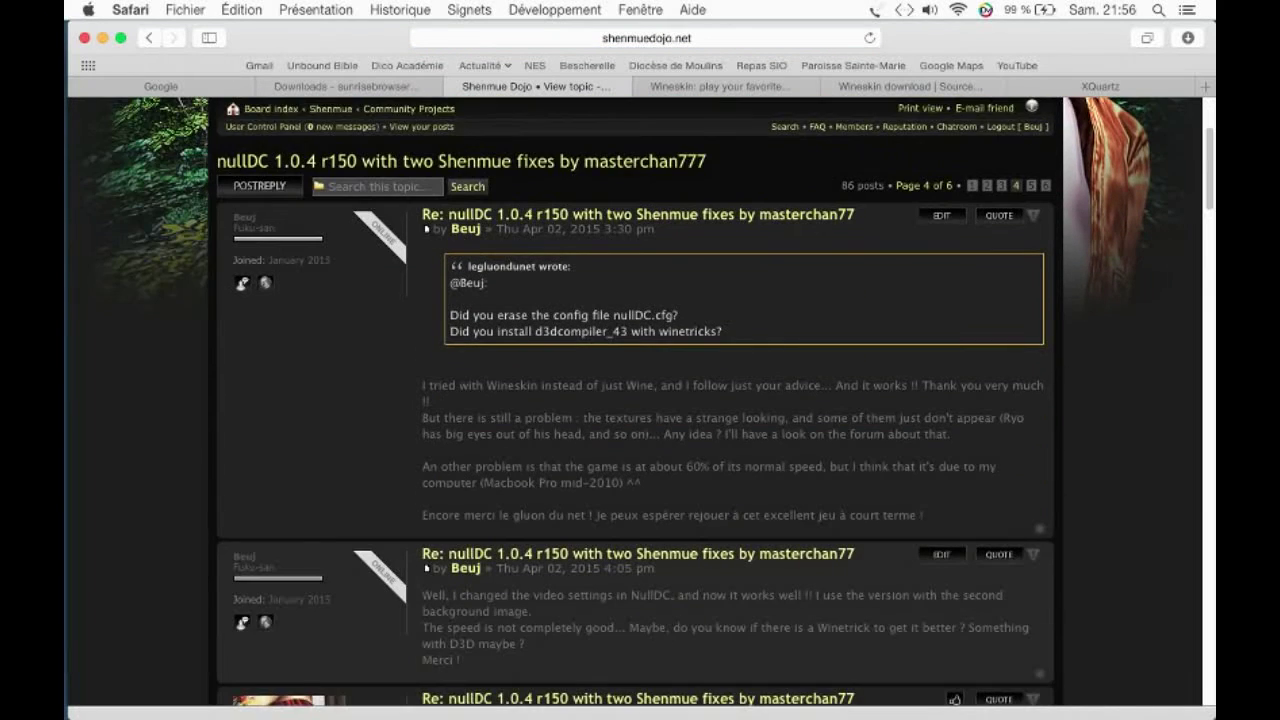
{"action": "scroll", "coordinate": [640, 400], "scroll_direction": "up", "scroll_amount": 1}
{"action": "scroll", "coordinate": [640, 400], "scroll_direction": "up", "scroll_amount": 2}
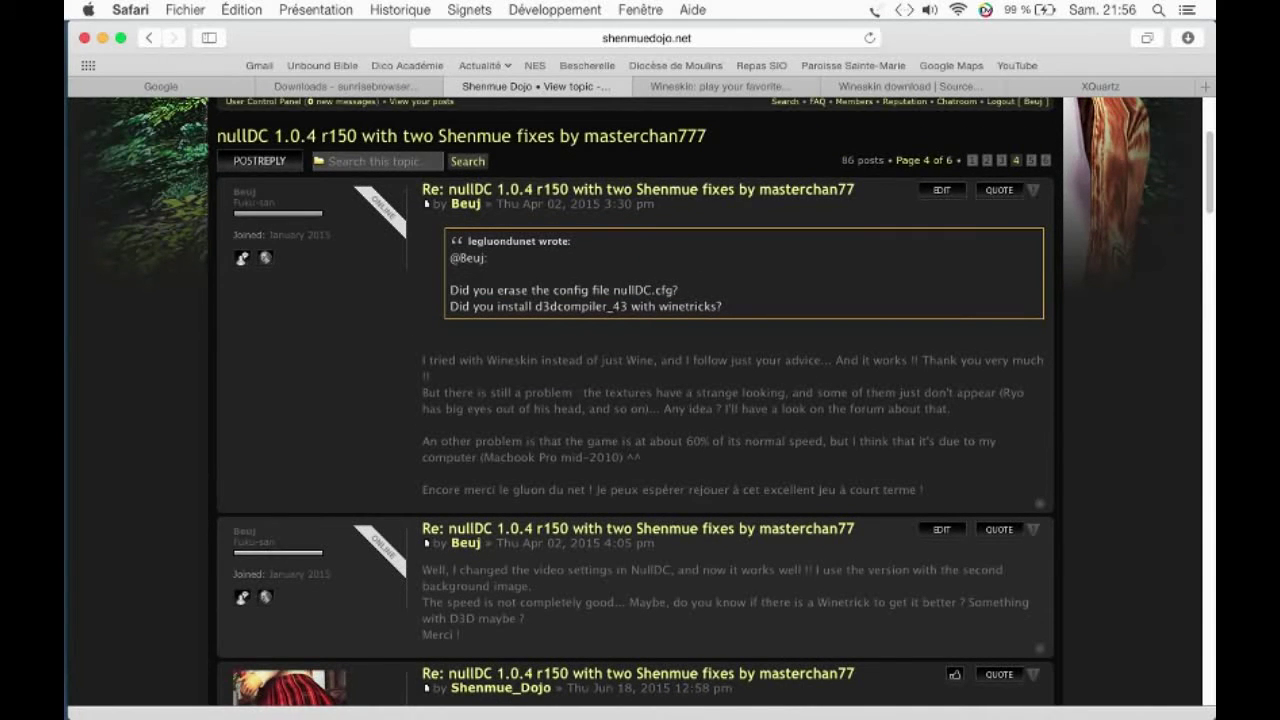
{"action": "left_click_drag", "start_coordinate": [468, 241], "coordinate": [722, 306]}
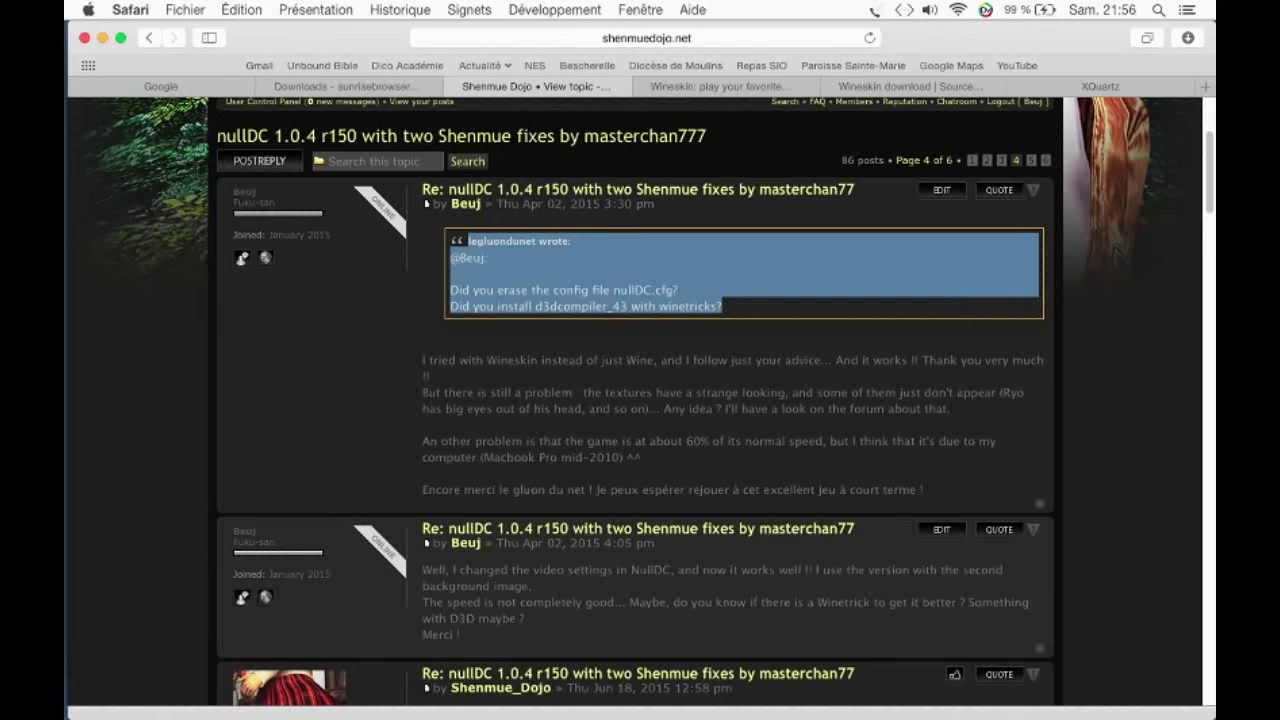
Step: Switch to Finder and move nullDC.cfg from the nullDC folder to the Trash
{"action": "mouse_move", "coordinate": [72, 555]}
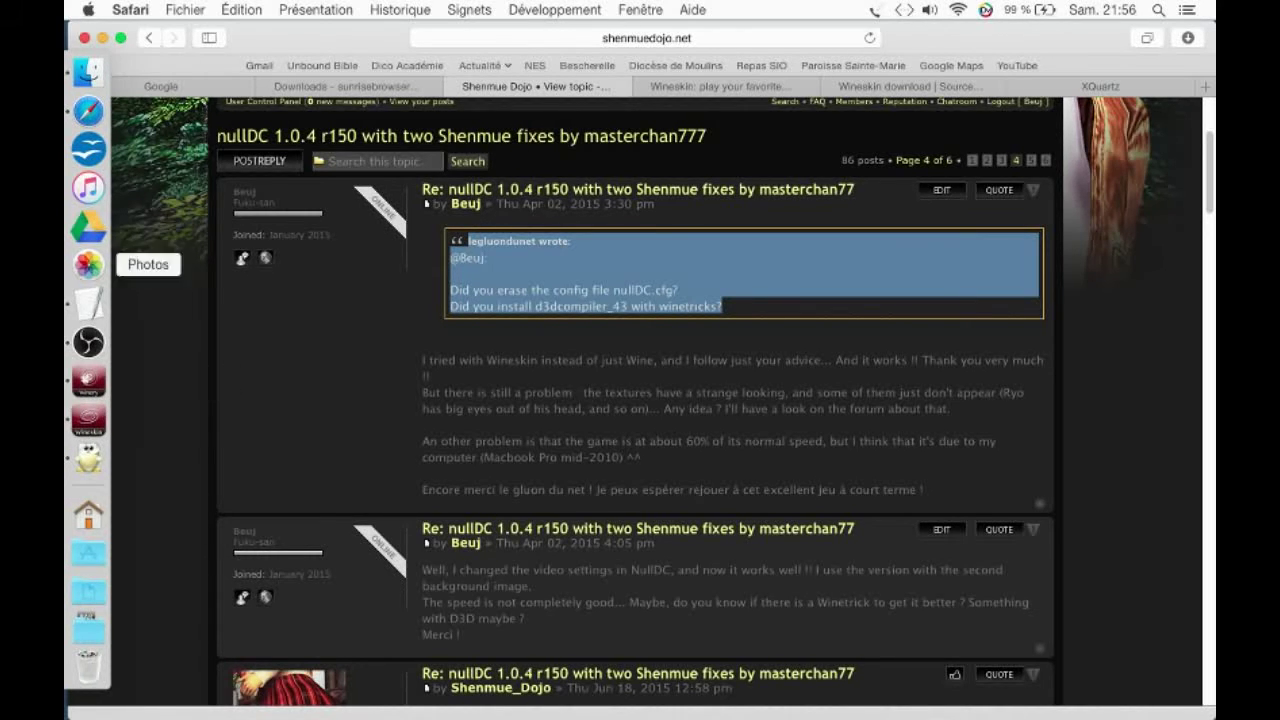
{"action": "left_click", "coordinate": [88, 72]}
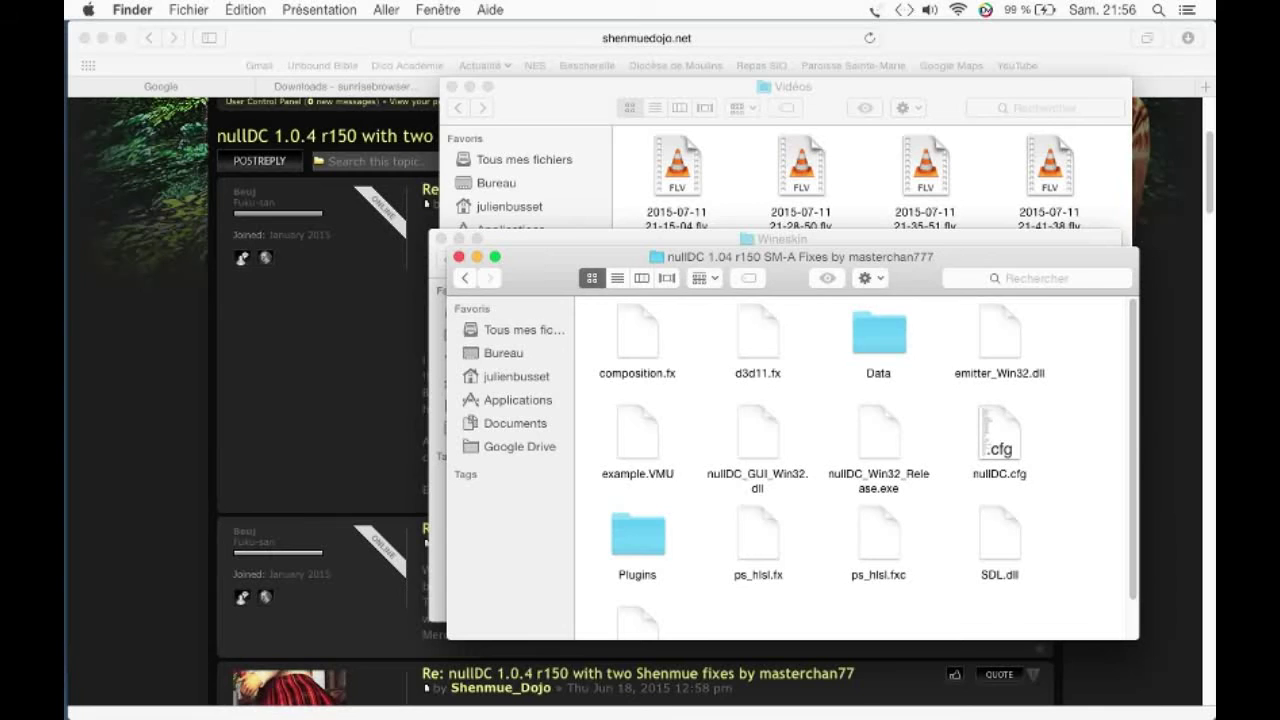
{"action": "left_click", "coordinate": [999, 435]}
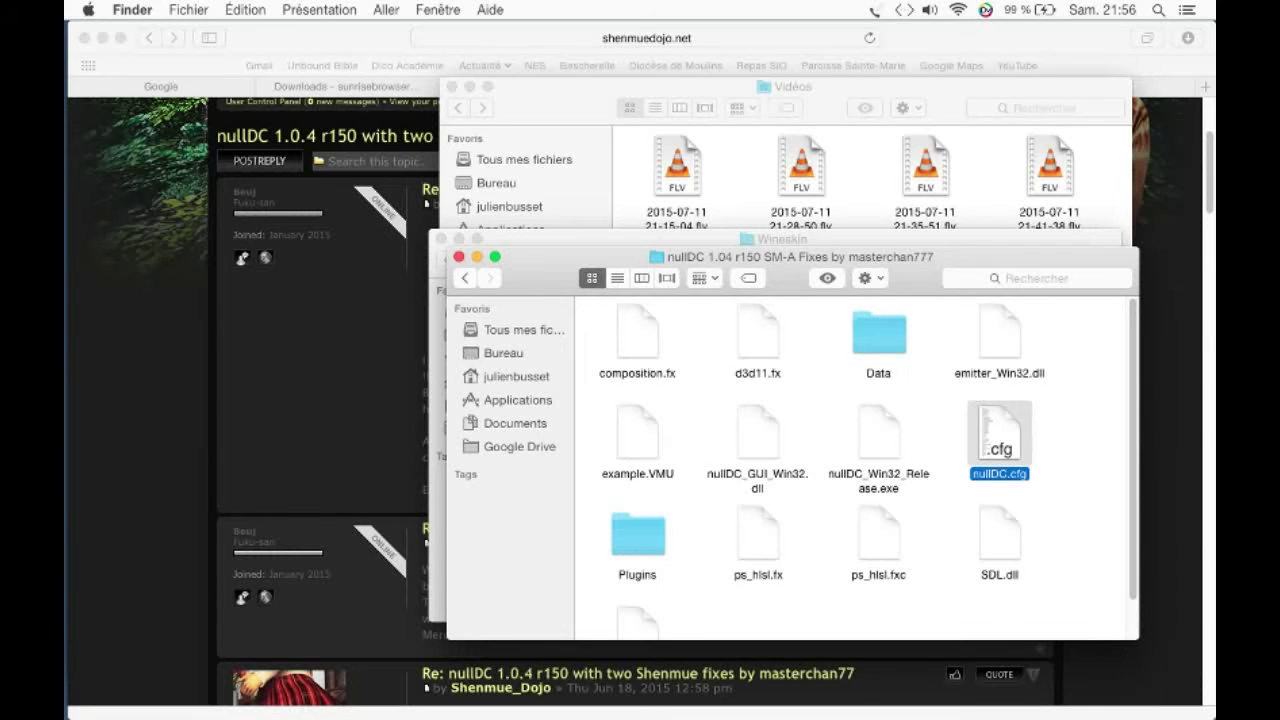
{"action": "left_click_drag", "start_coordinate": [999, 435], "coordinate": [88, 665]}
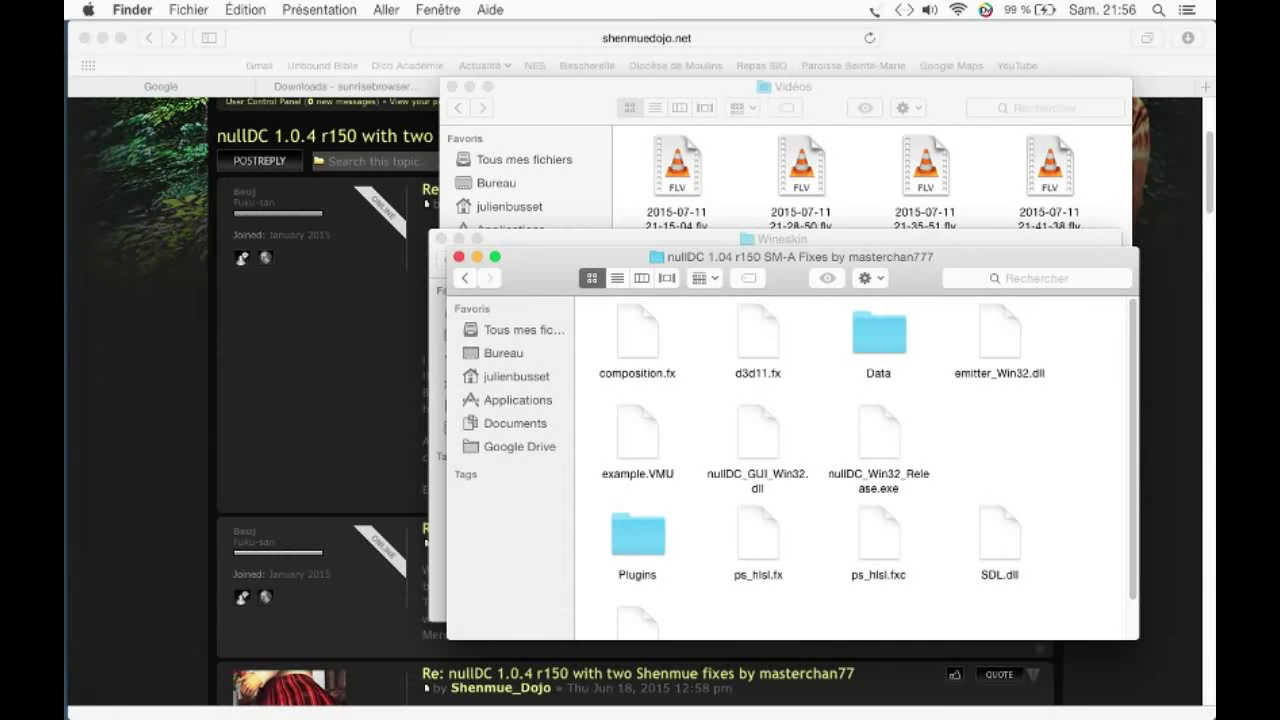
Step: Open the Data folder, read the file names required in "Put dc_boot here.txt", and close the note
{"action": "double_click", "coordinate": [878, 335]}
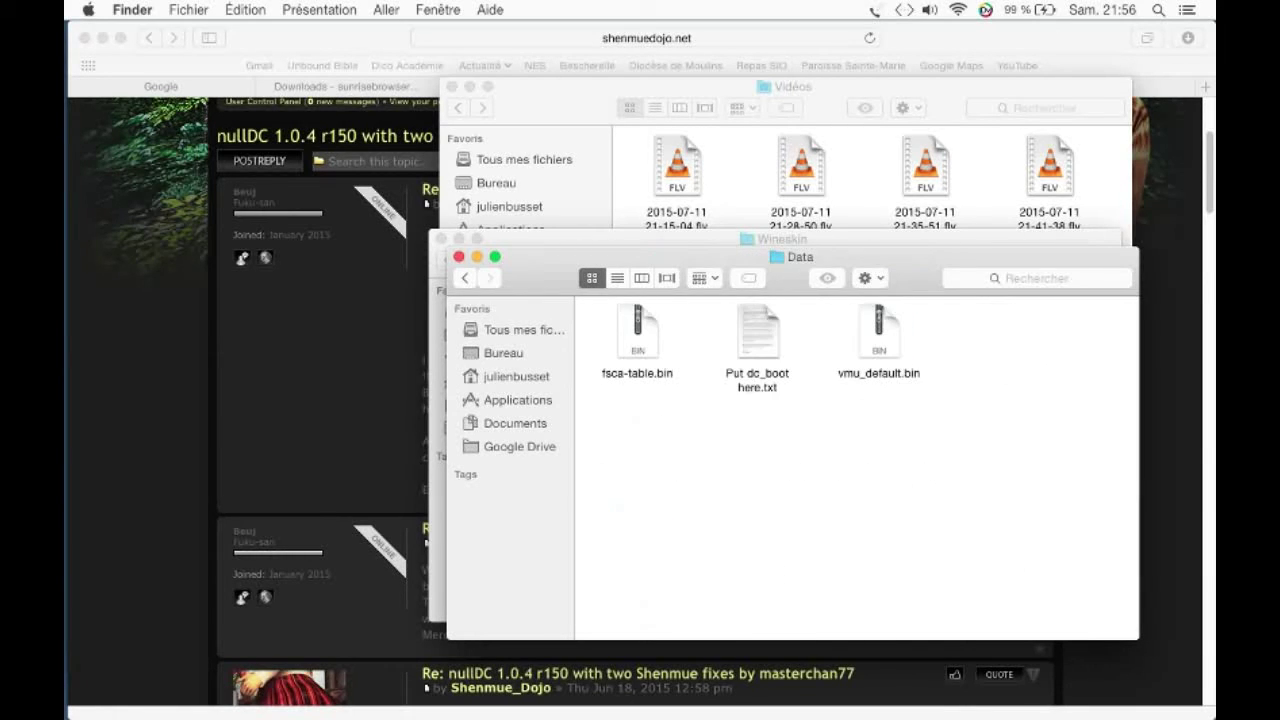
{"action": "left_click", "coordinate": [757, 335]}
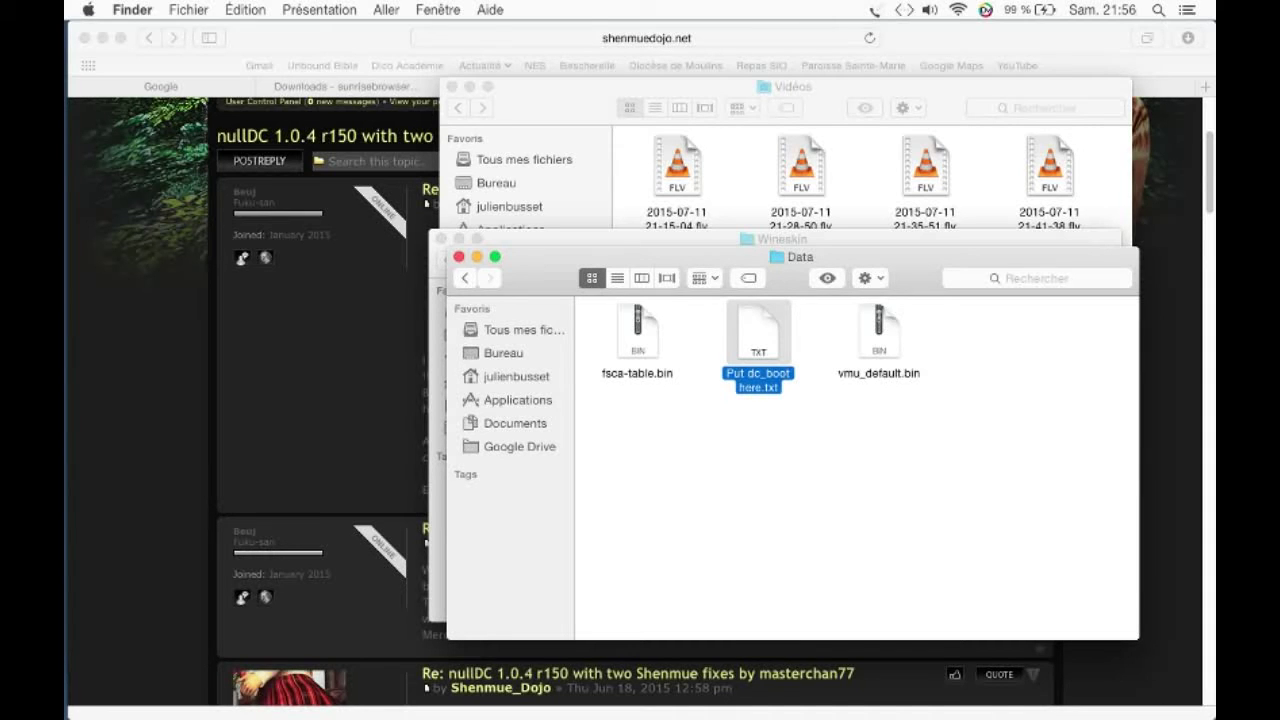
{"action": "key", "text": "super+o"}
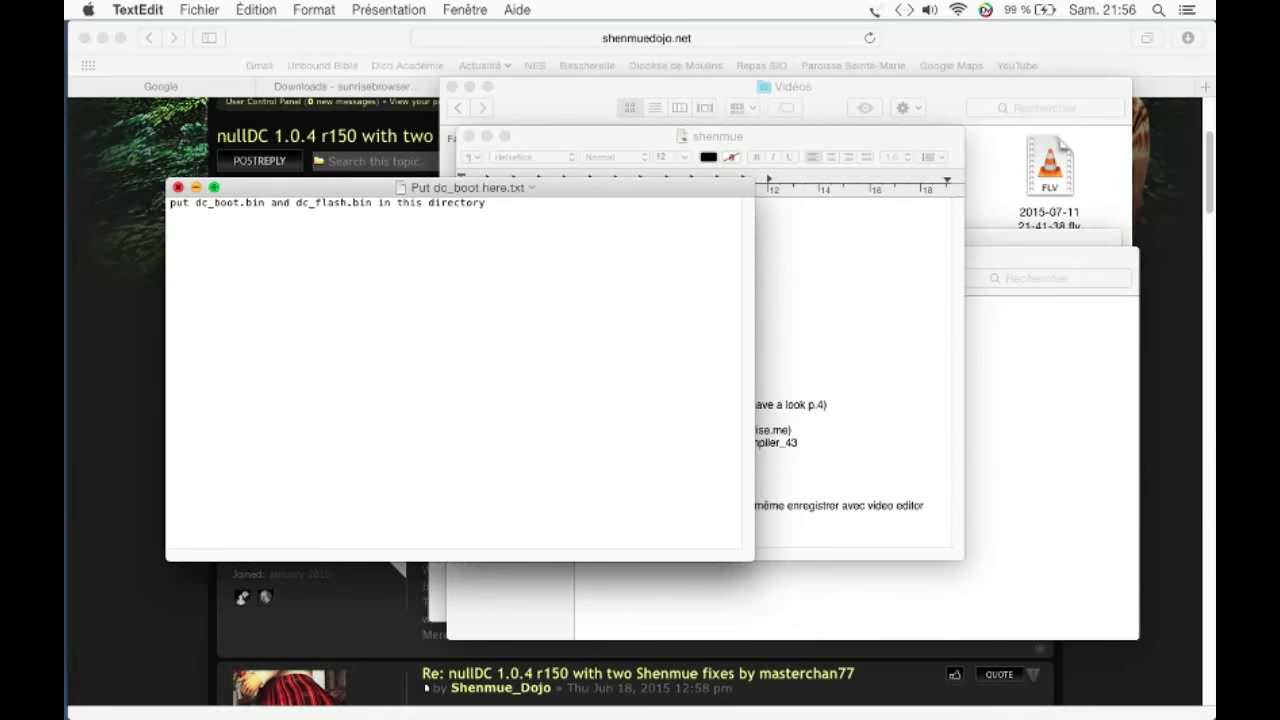
{"action": "left_click_drag", "start_coordinate": [195, 203], "coordinate": [372, 203]}
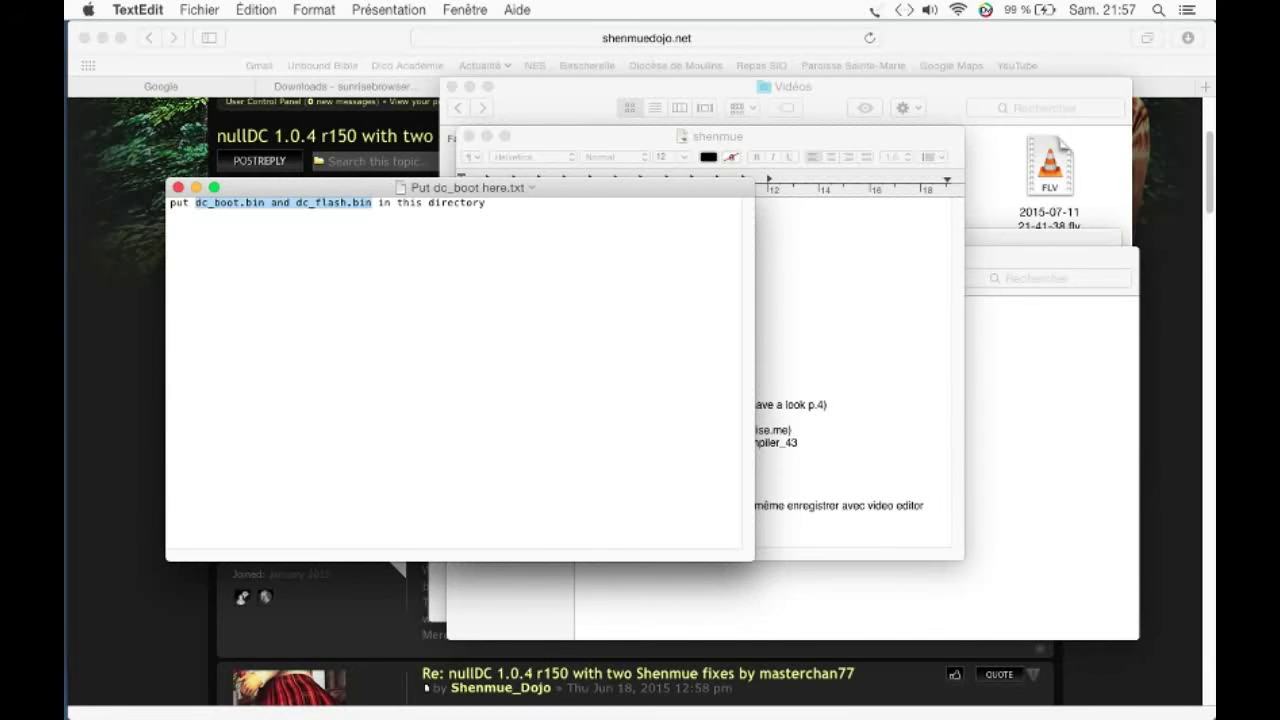
{"action": "key", "text": "super+w"}
{"action": "key", "text": "super+Tab"}
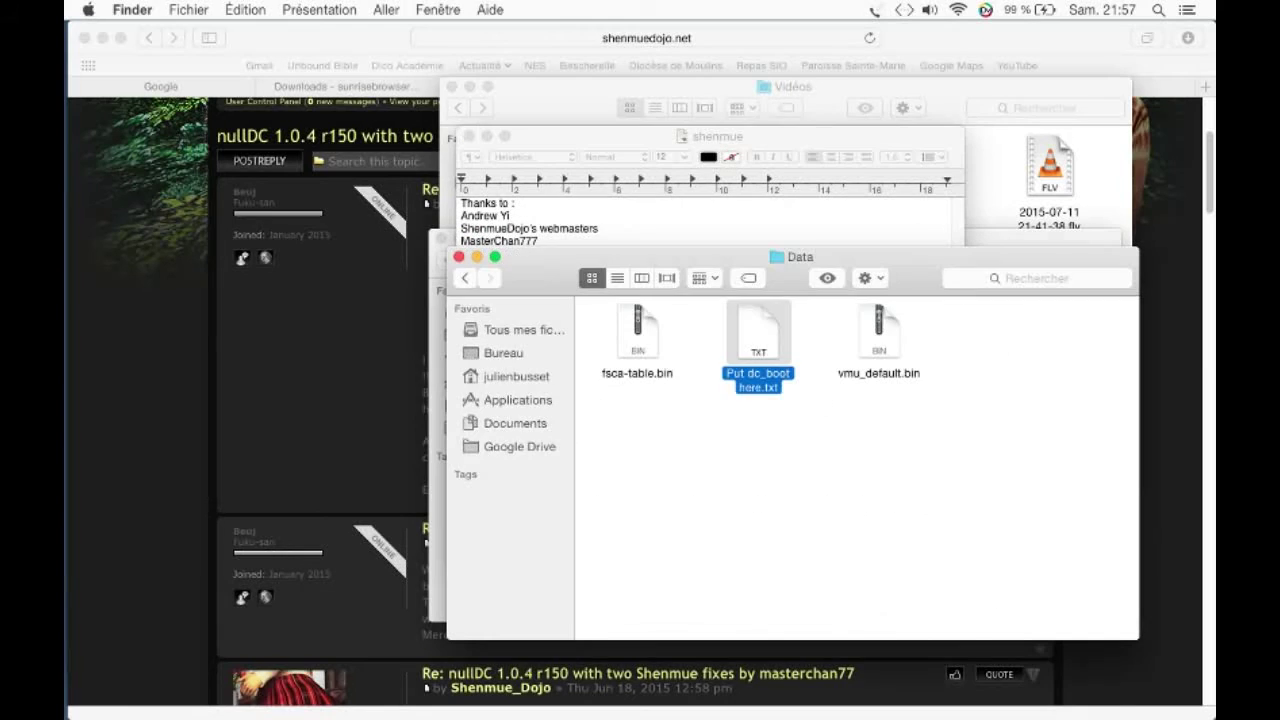
{"action": "key", "text": "super+alt+a"}
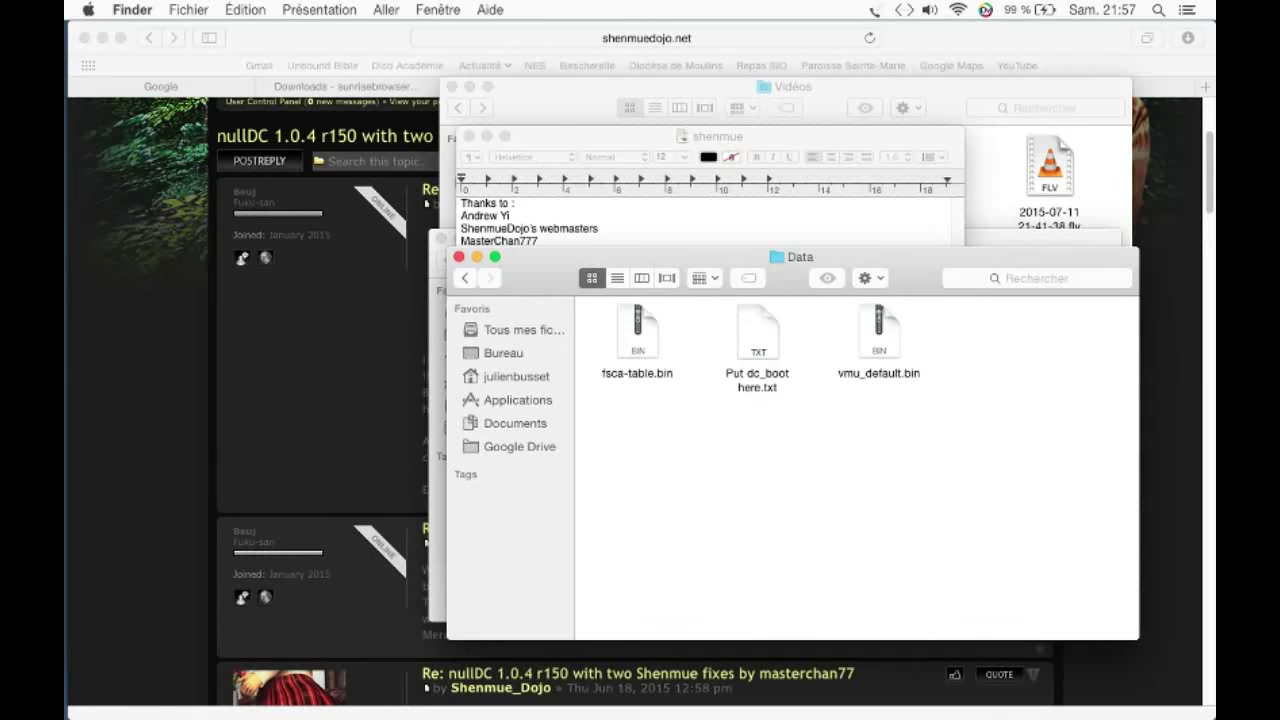
{"action": "left_click", "coordinate": [757, 340]}
{"action": "mouse_move", "coordinate": [70, 420]}
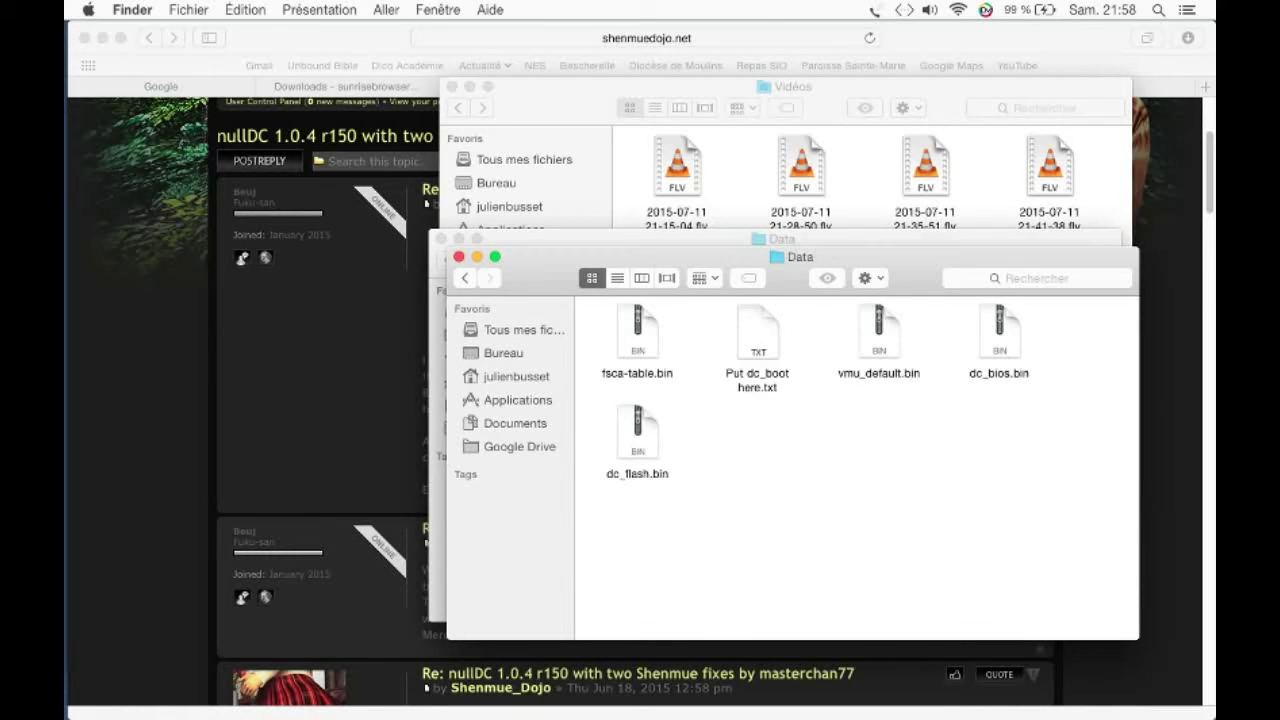
Step: Check dc_bios.bin and dc_flash.bin in the Data folder and return to the parent nullDC folder
{"action": "left_click", "coordinate": [999, 335]}
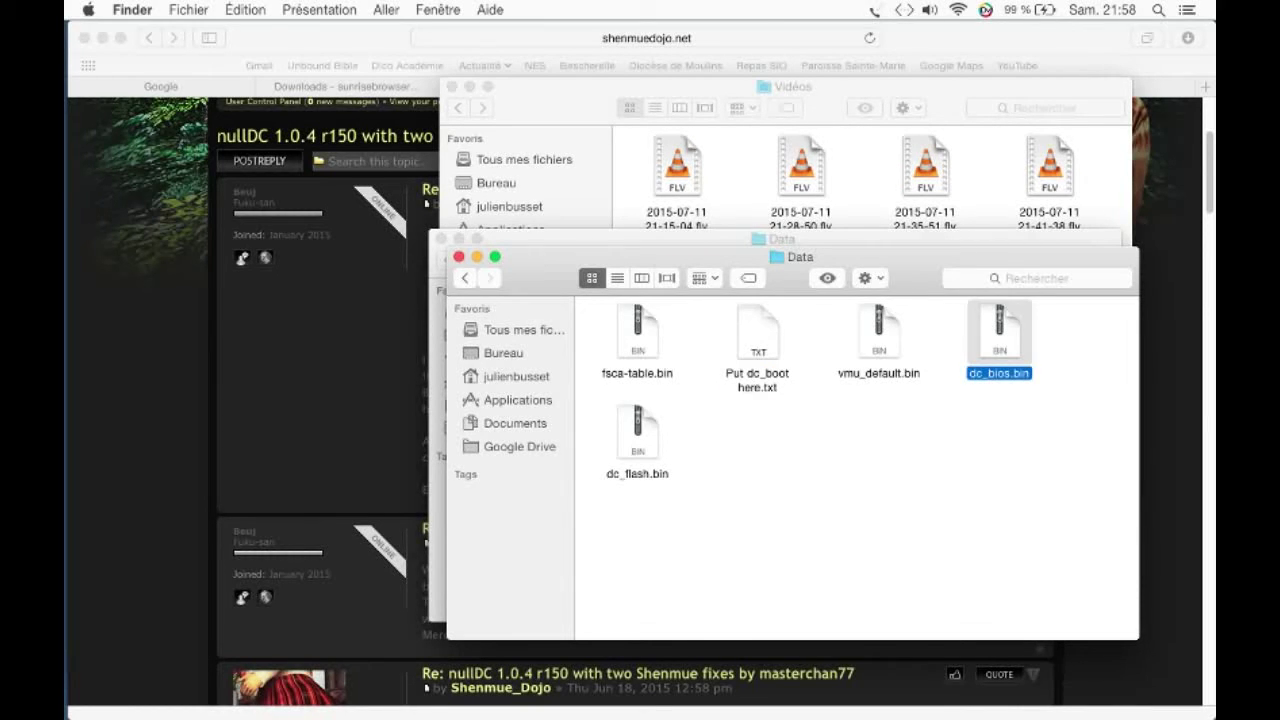
{"action": "left_click", "coordinate": [637, 435]}
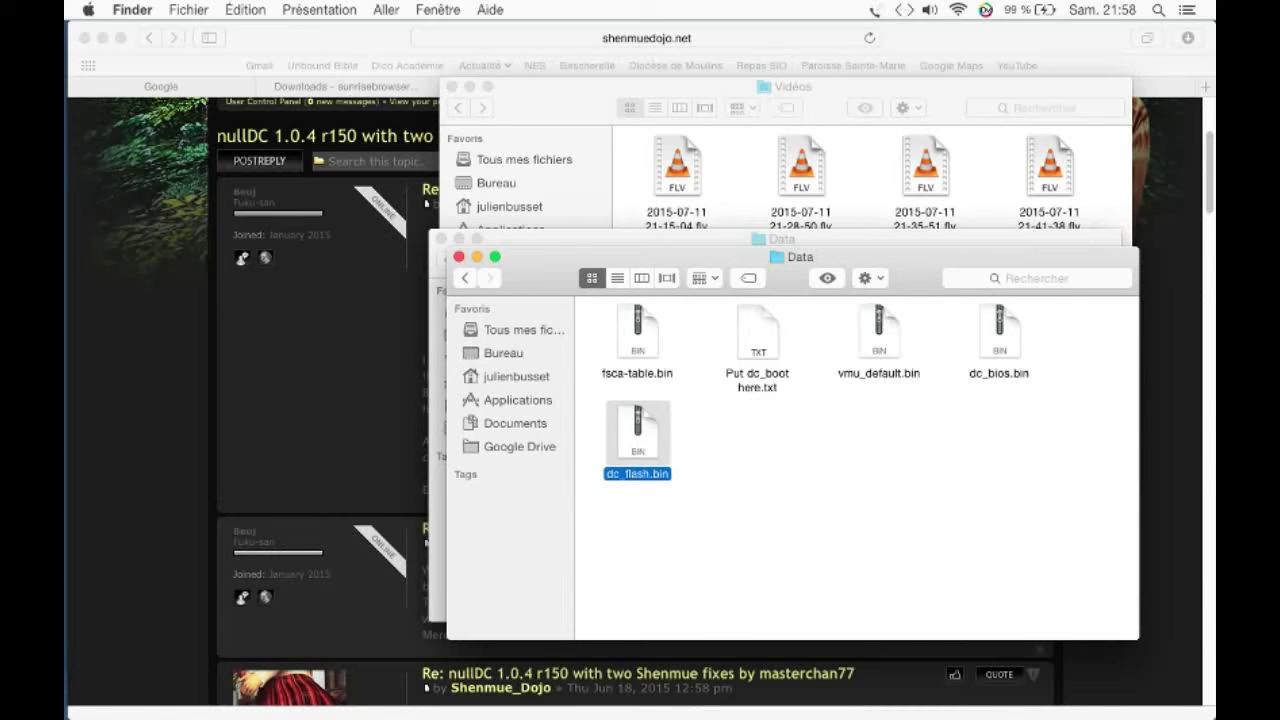
{"action": "left_click", "coordinate": [999, 335]}
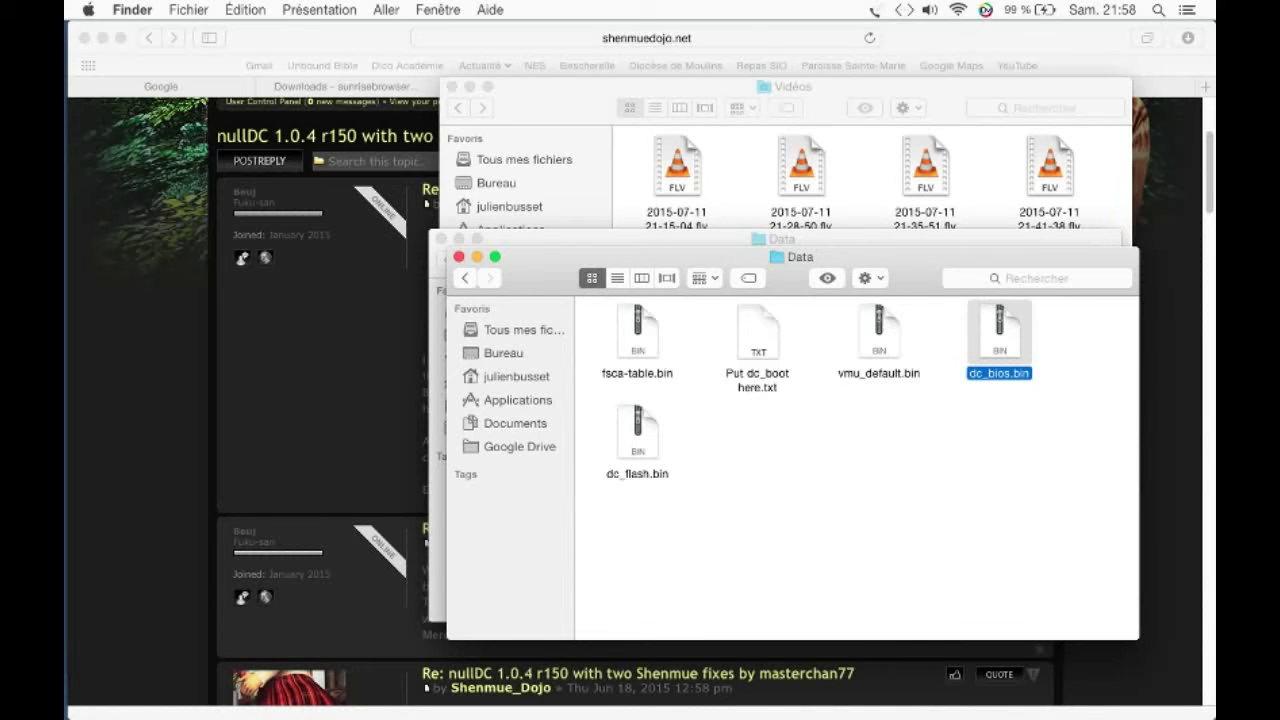
{"action": "key", "text": "super+alt+a"}
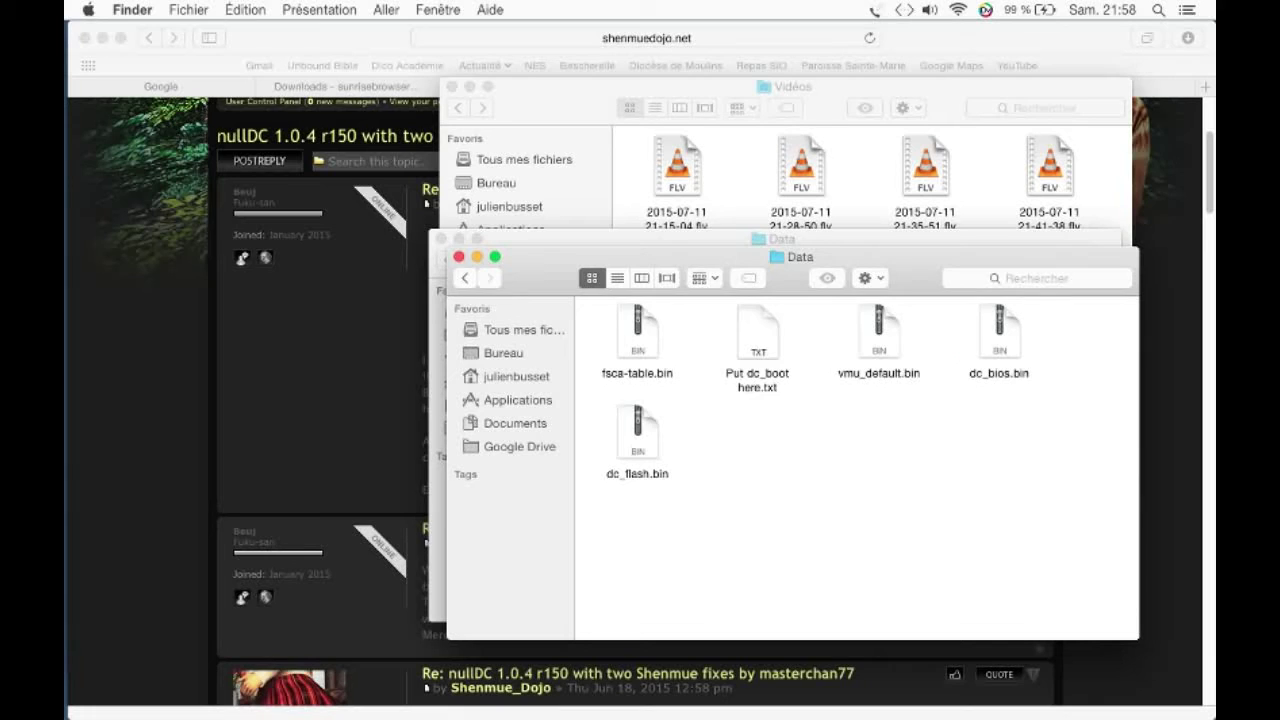
{"action": "key", "text": "super+Up"}
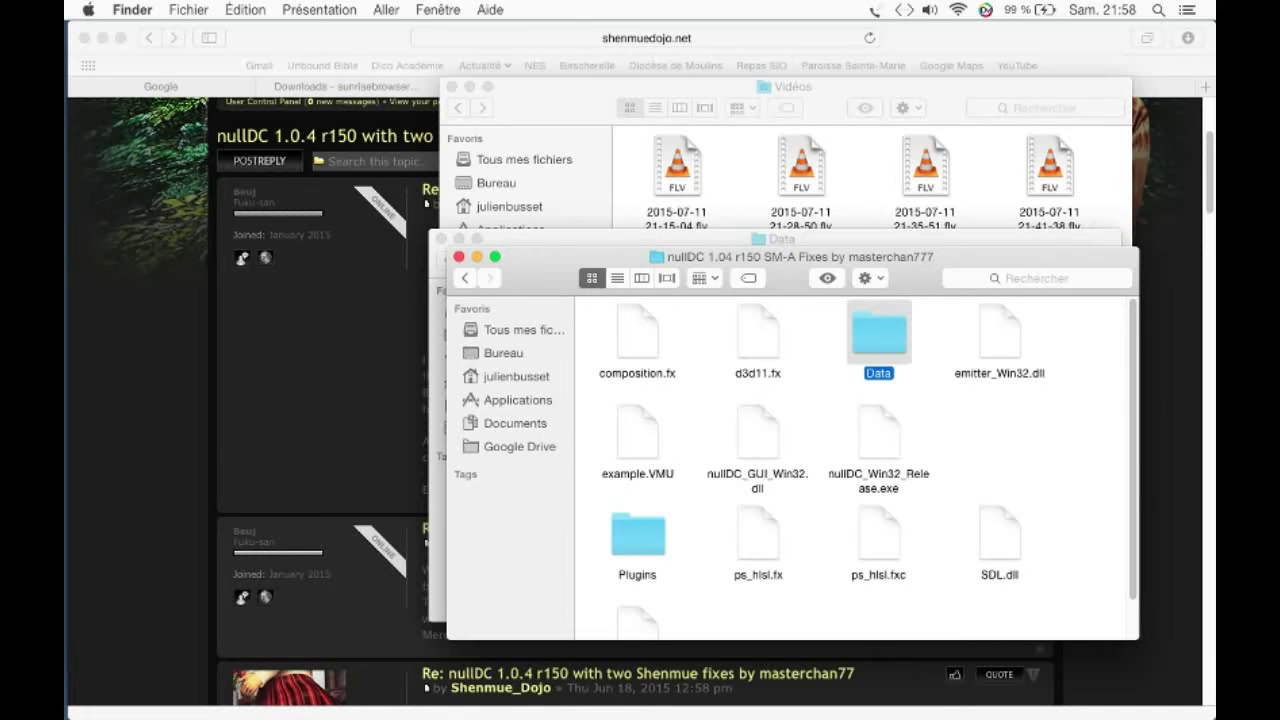
{"action": "key", "text": "super+alt+a"}
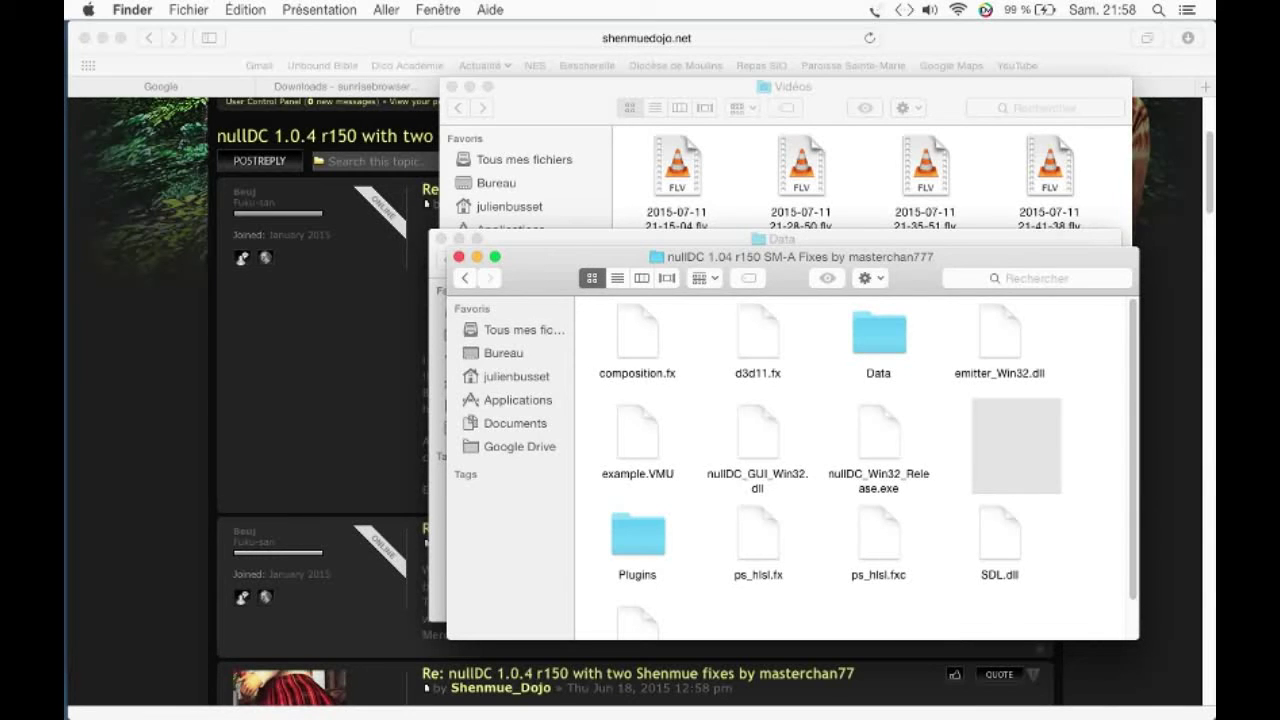
Step: Recheck the forum advice and the Data folder's BIOS files, and go back up to the Téléchargements folder in Finder
{"action": "key", "text": "super+Tab"}
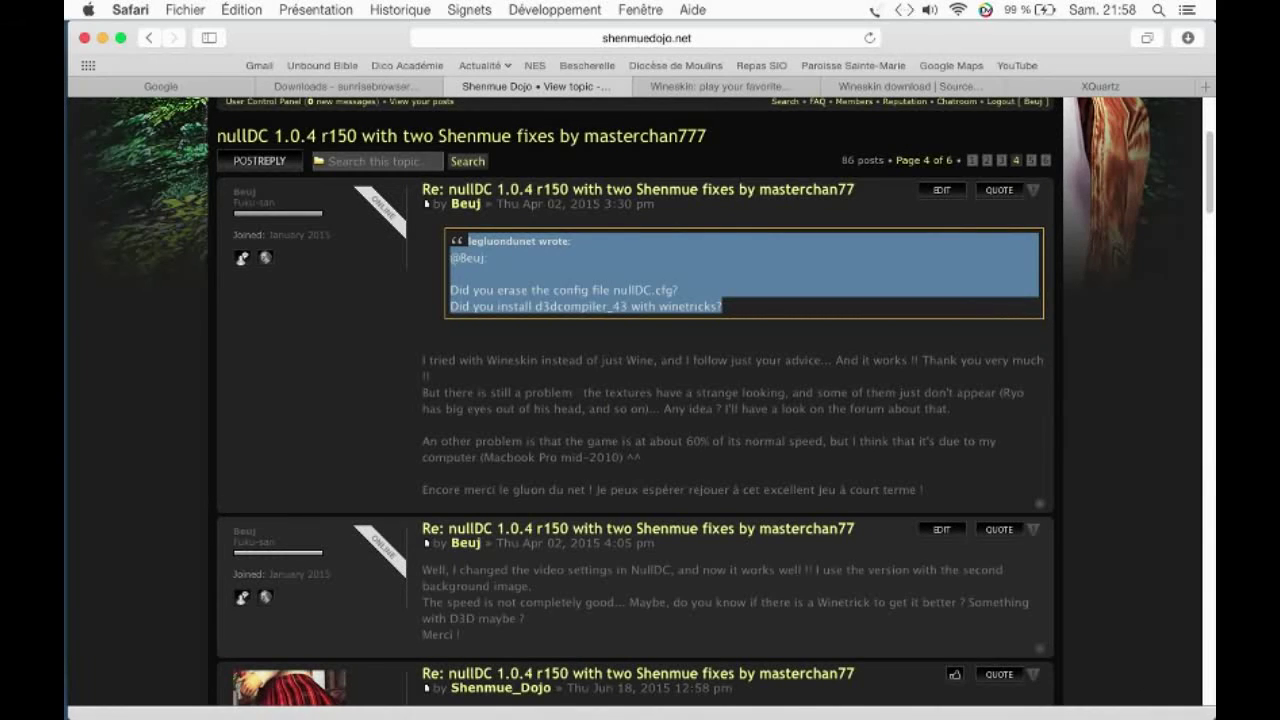
{"action": "left_click", "coordinate": [89, 73]}
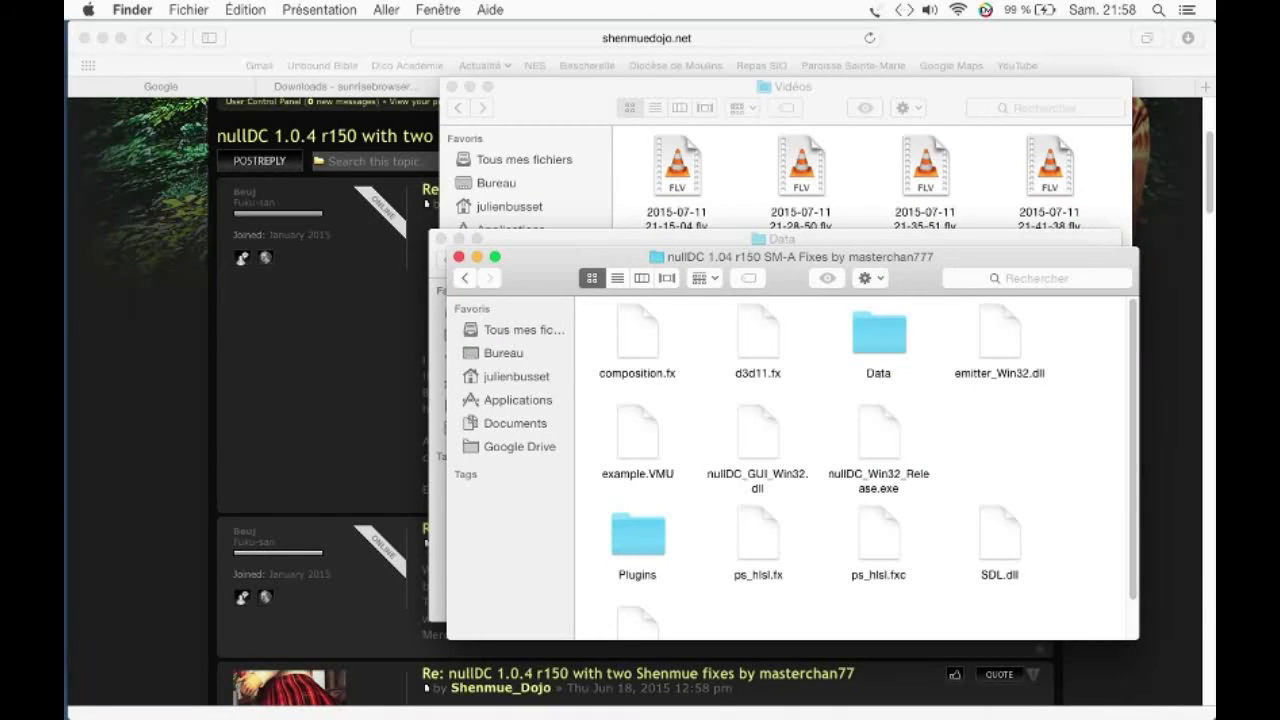
{"action": "double_click", "coordinate": [878, 335]}
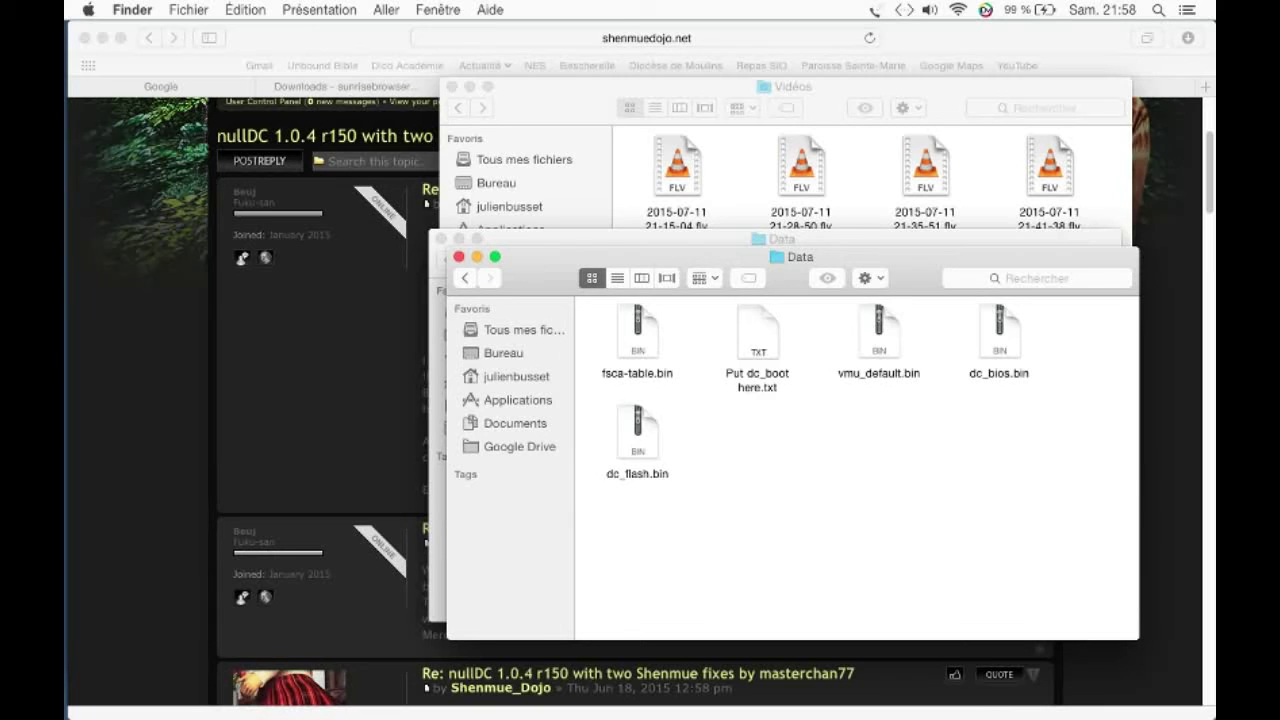
{"action": "key", "text": "super+Up"}
{"action": "key", "text": "super+Up"}
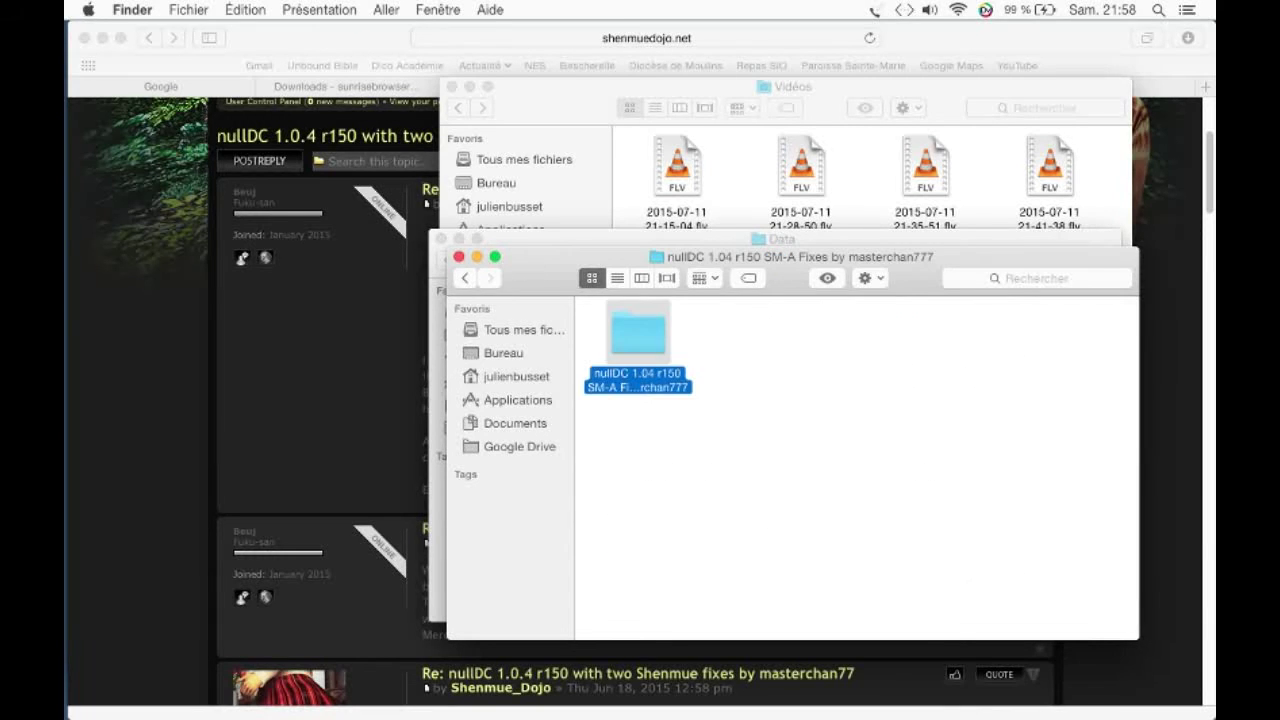
{"action": "key", "text": "super+Up"}
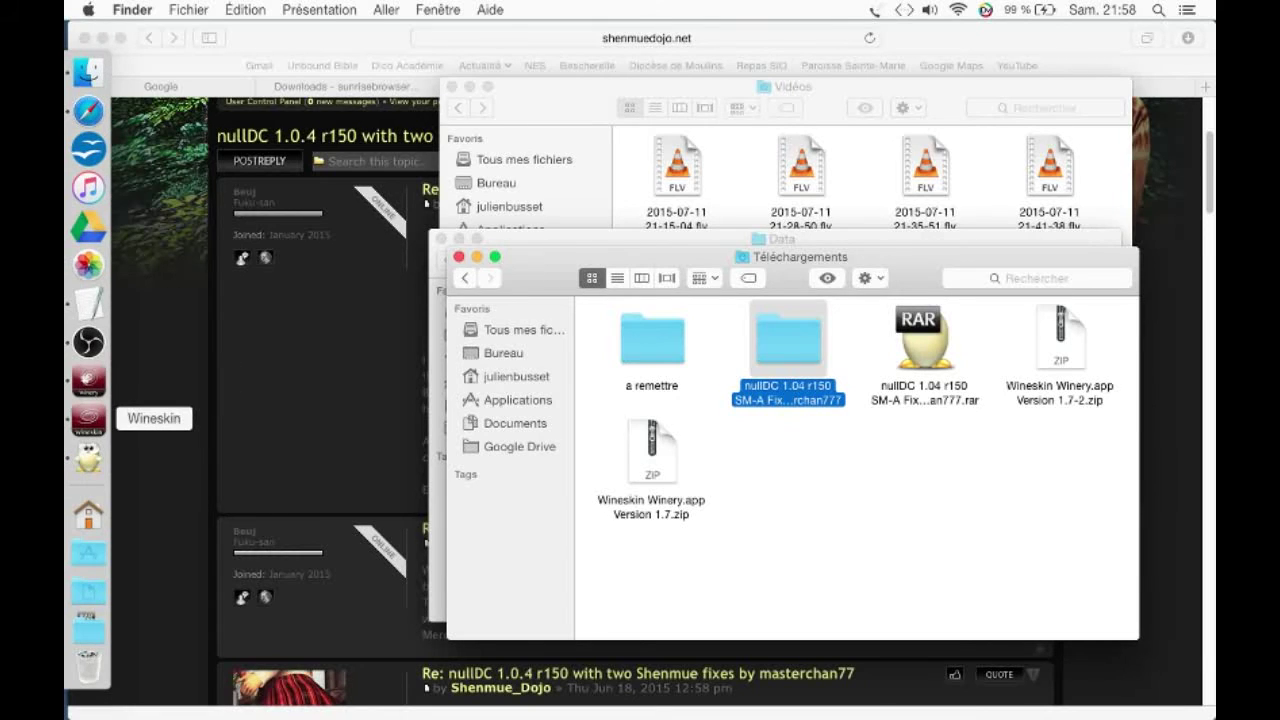
Step: Switch to Wineskin, copy the inner nullDC 1.04 r150 SM-A Fixes folder from Téléchargements into the wrapper, and accept the proposed nullDC executable
{"action": "left_click", "coordinate": [89, 418]}
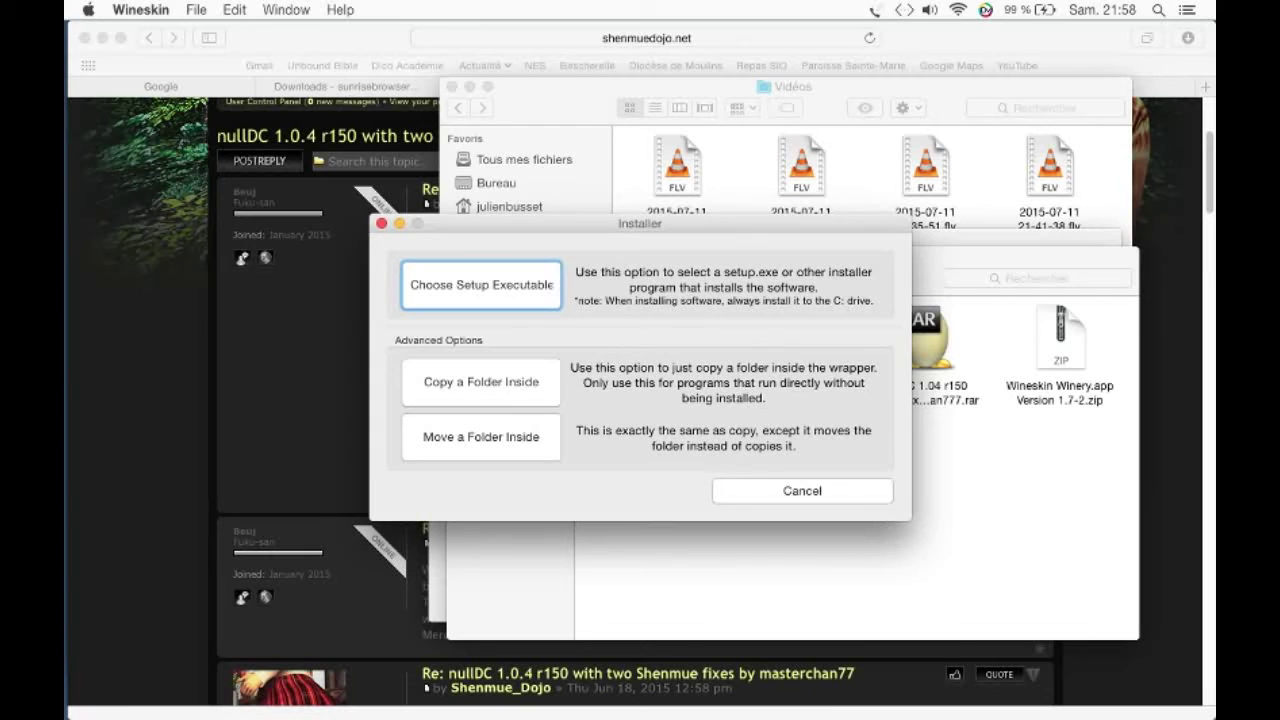
{"action": "left_click", "coordinate": [481, 382]}
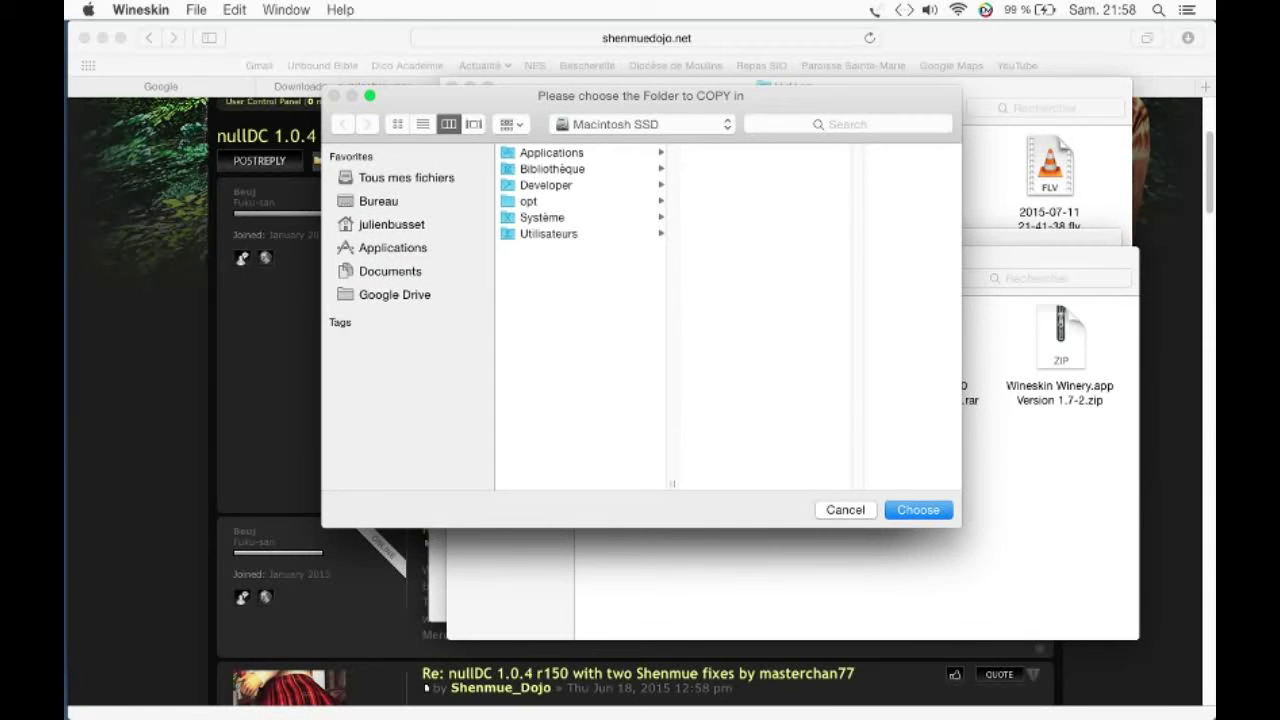
{"action": "left_click", "coordinate": [392, 247]}
{"action": "left_click", "coordinate": [391, 224]}
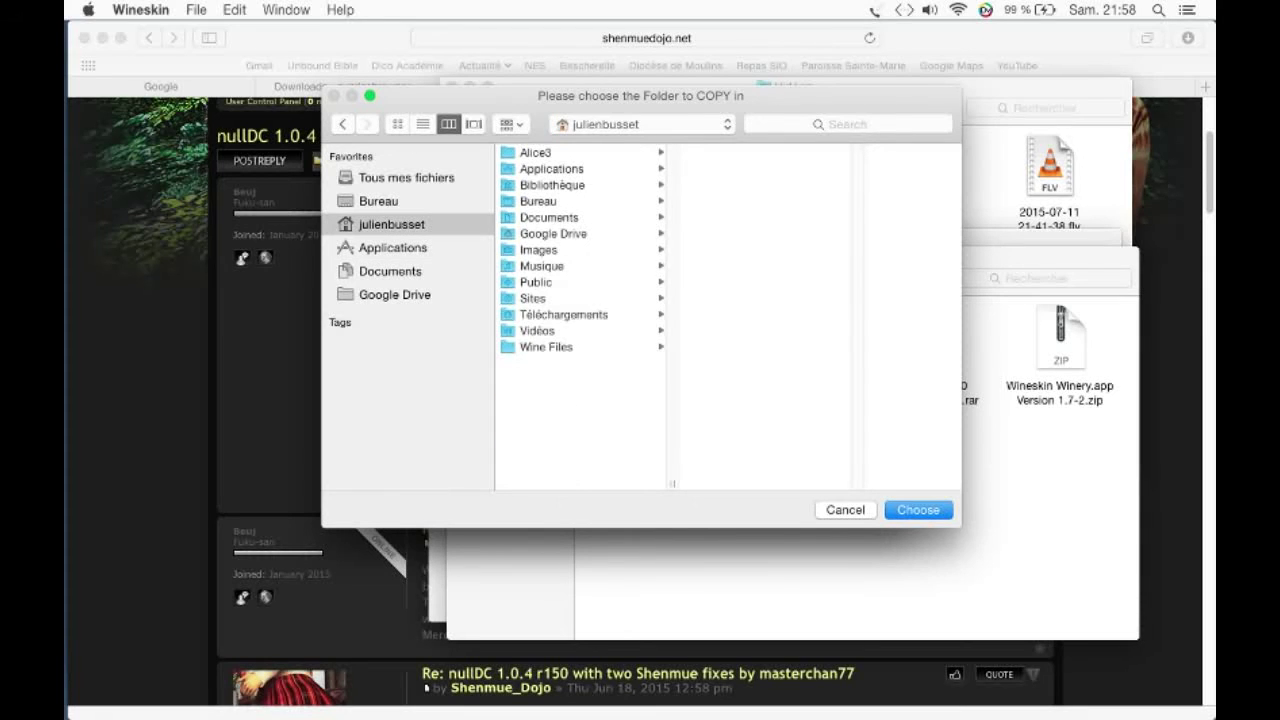
{"action": "left_click", "coordinate": [563, 314]}
{"action": "left_click", "coordinate": [768, 168]}
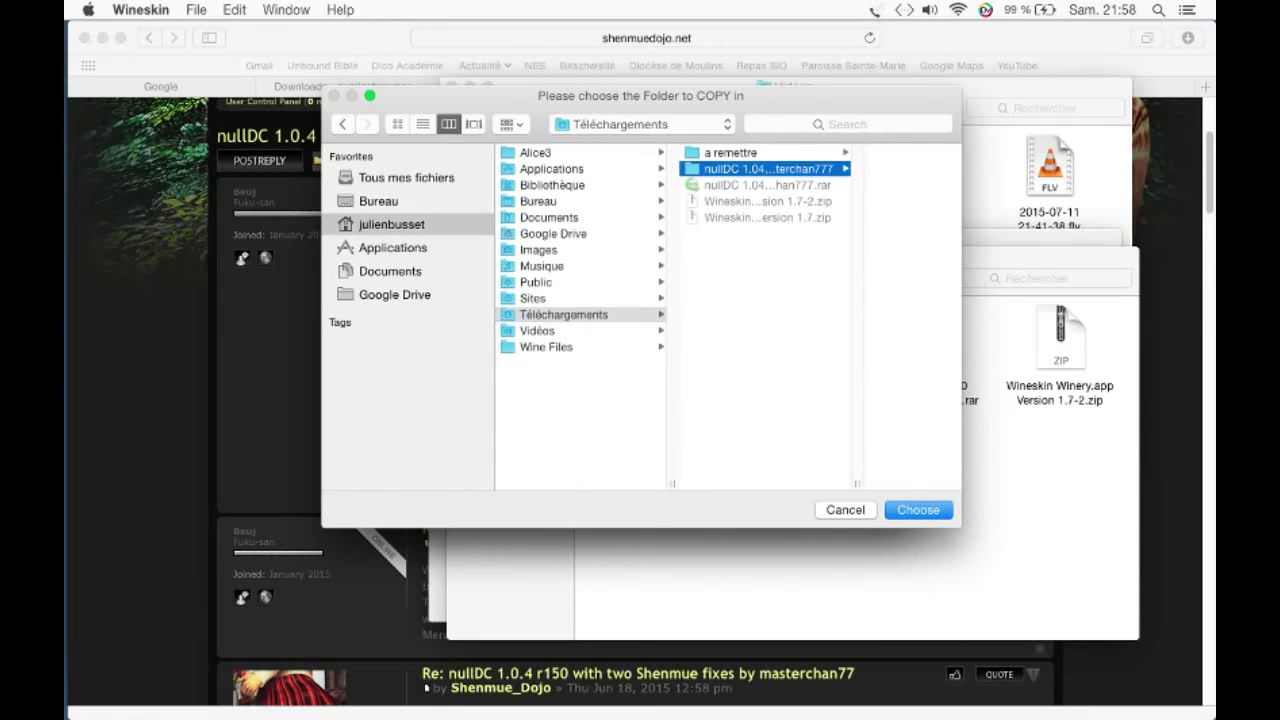
{"action": "left_click", "coordinate": [850, 152]}
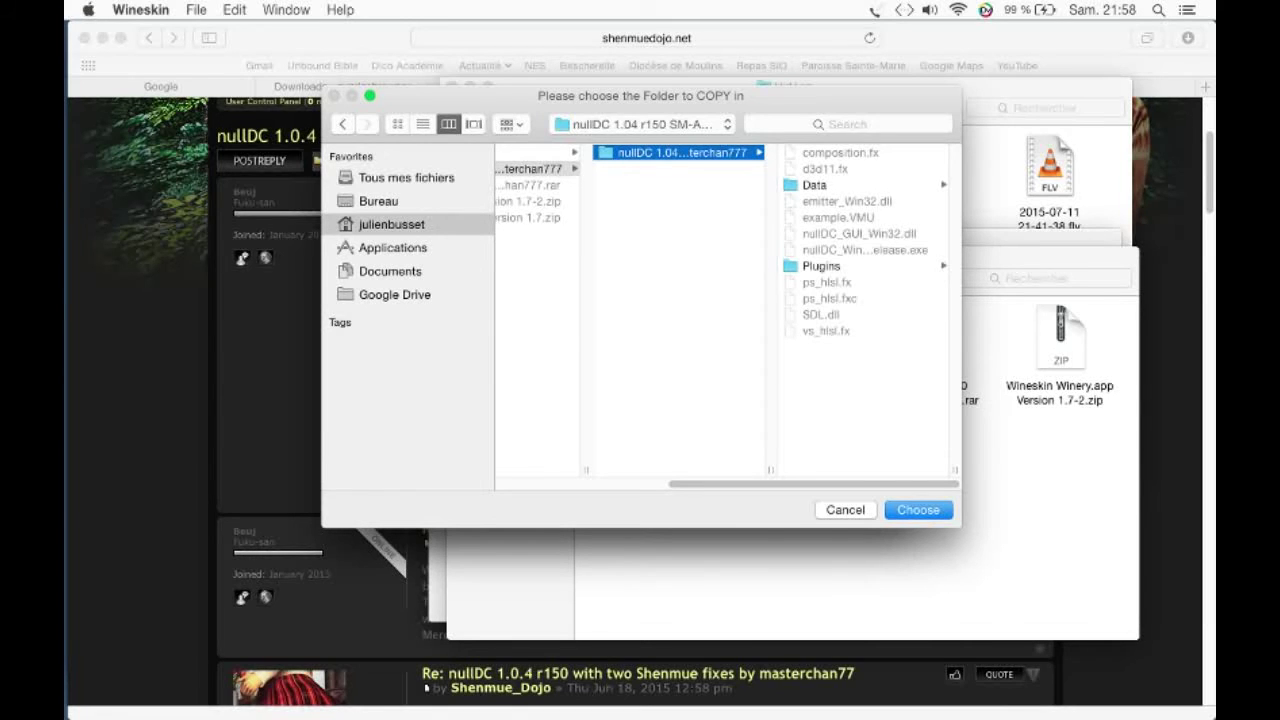
{"action": "key", "text": "Return"}
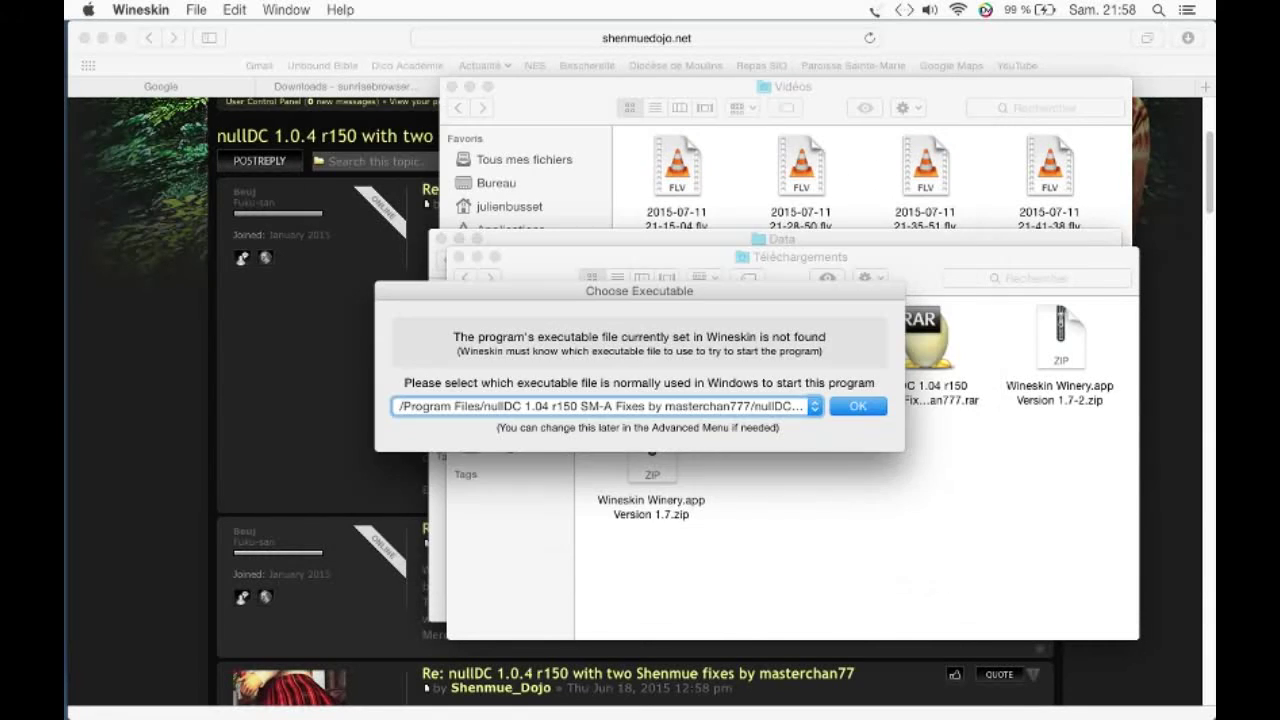
{"action": "key", "text": "Return"}
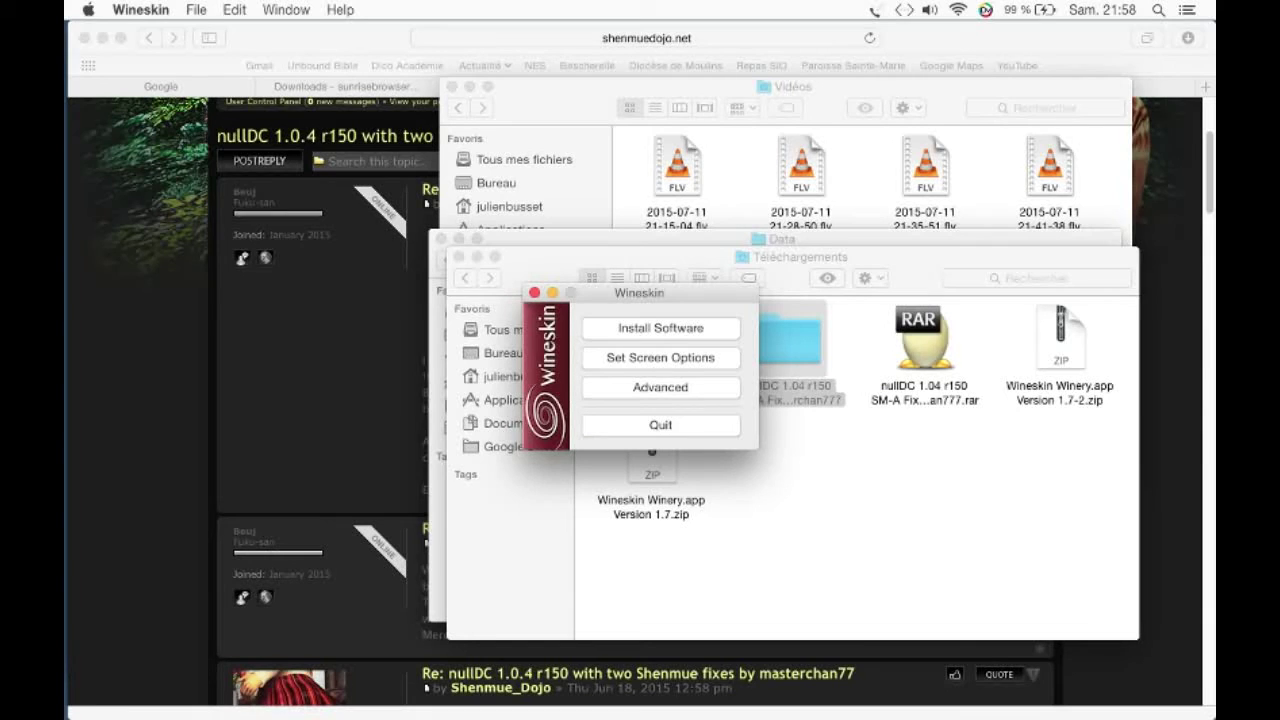
Step: Open Wineskin's advanced settings, recheck the forum advice in Safari, and return to Wineskin to launch Winetricks
{"action": "left_click", "coordinate": [660, 387]}
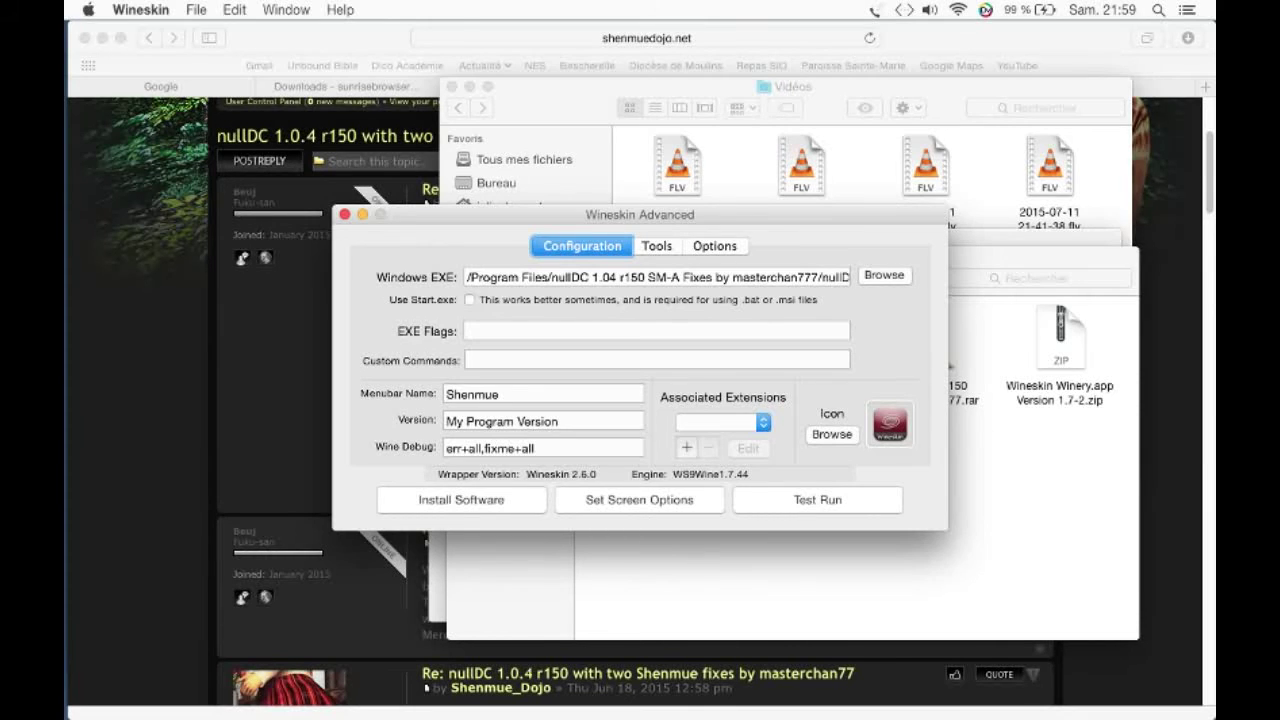
{"action": "key", "text": "super+Tab"}
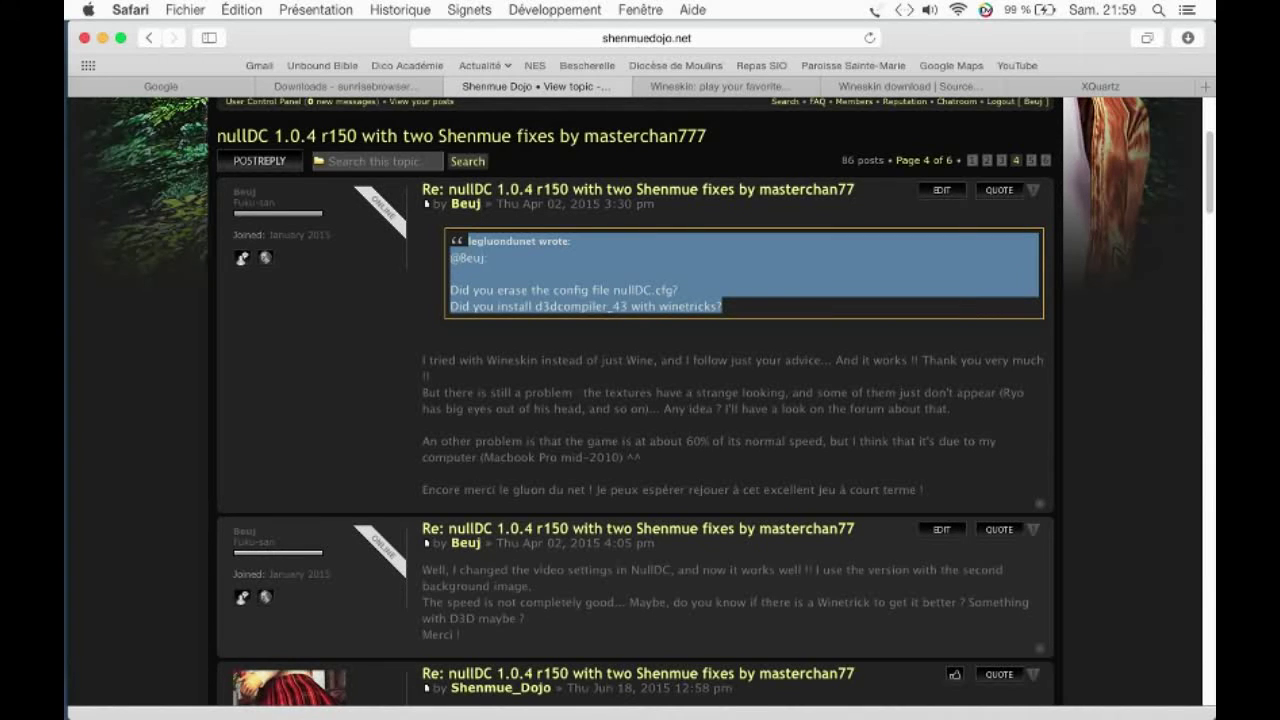
{"action": "left_click", "coordinate": [92, 419]}
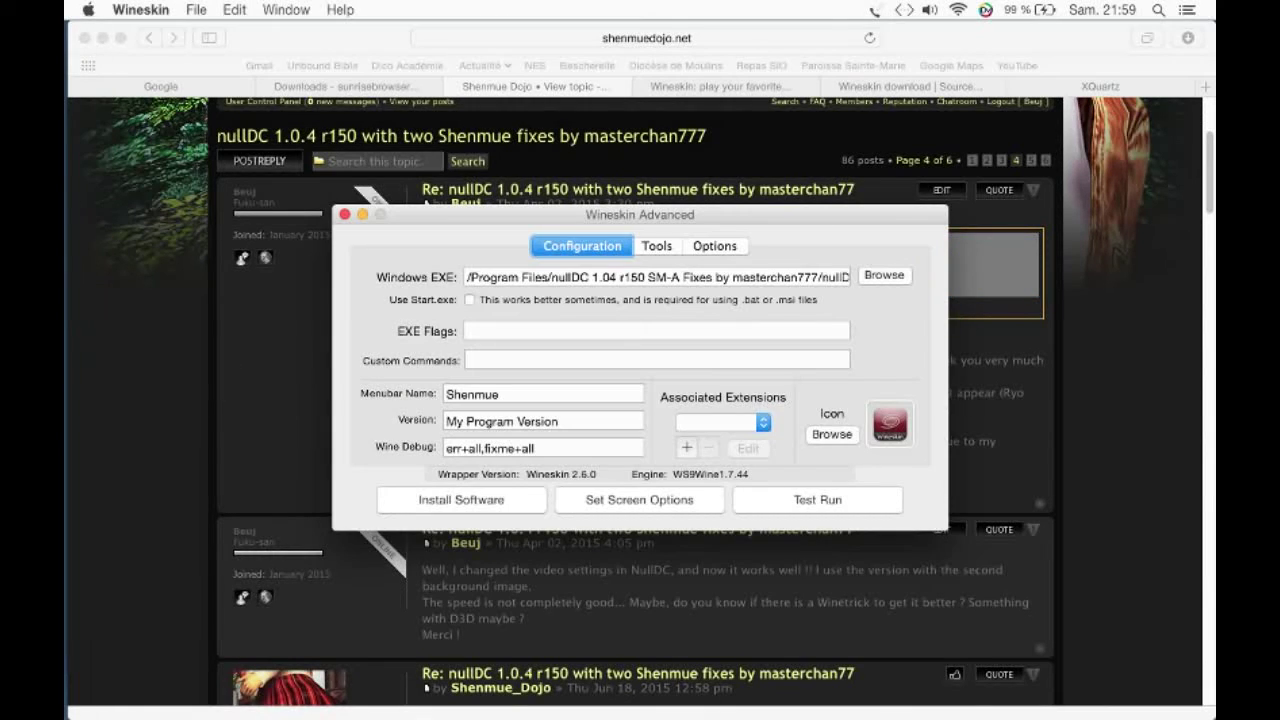
{"action": "left_click", "coordinate": [657, 245]}
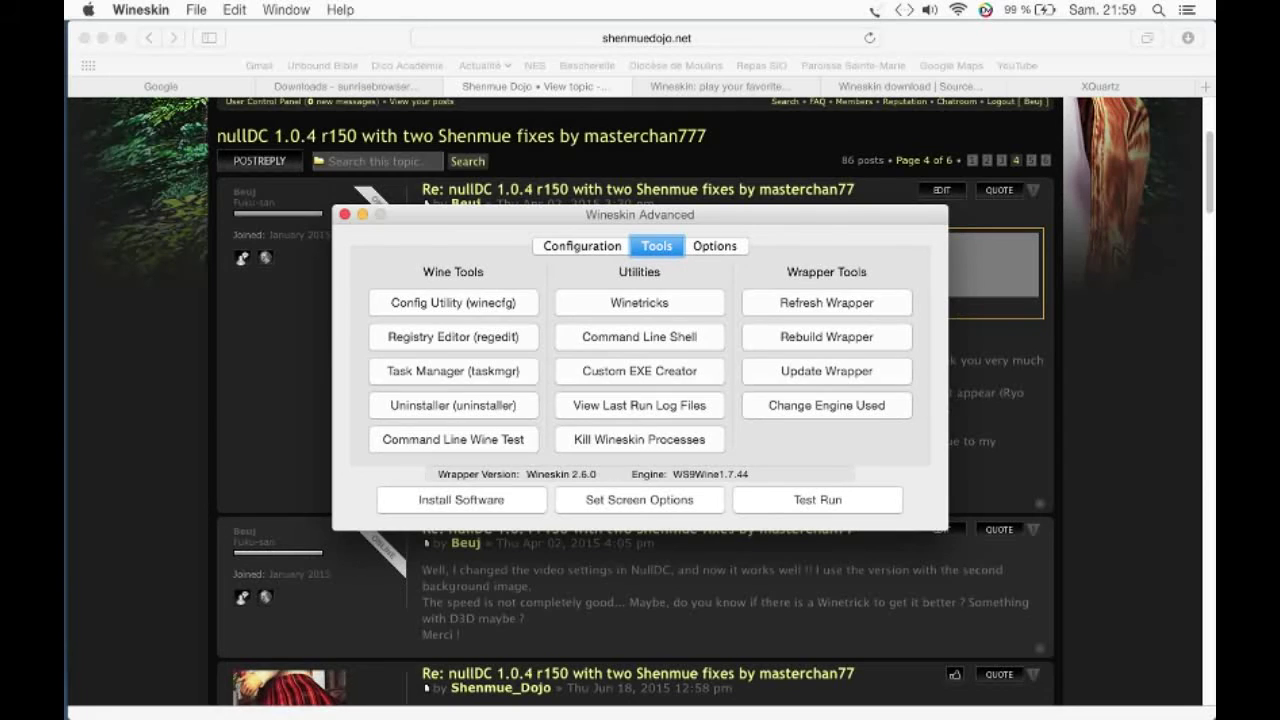
{"action": "left_click", "coordinate": [639, 302]}
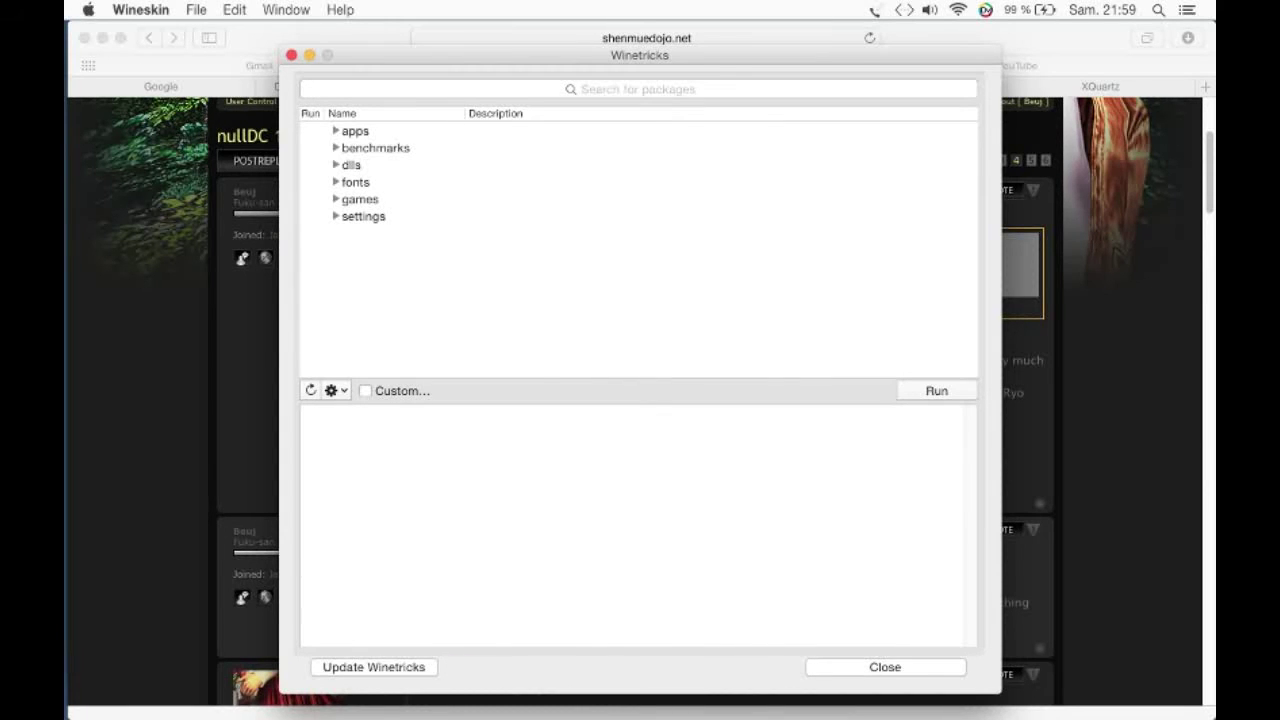
Step: Install the d3dcompiler_43 DLL with Winetricks, and close Winetricks and the Wineskin Advanced window
{"action": "left_click", "coordinate": [336, 165]}
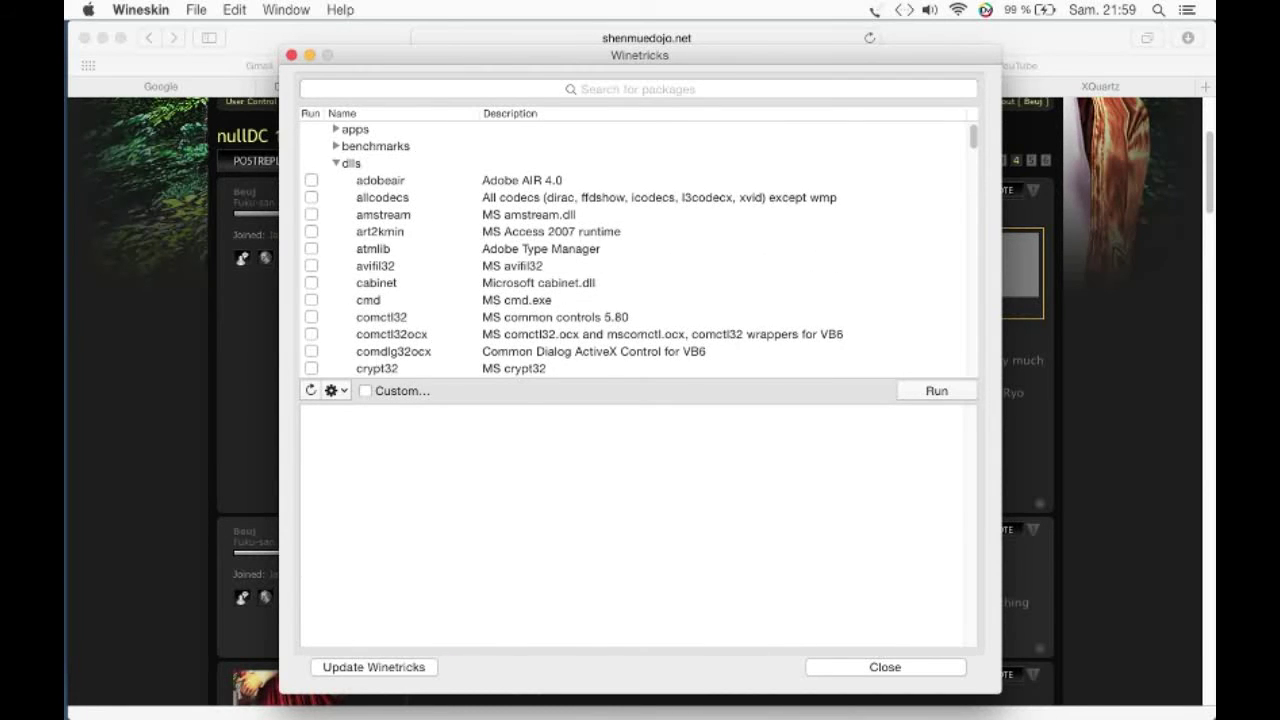
{"action": "scroll", "coordinate": [640, 250], "scroll_direction": "down", "scroll_amount": 3}
{"action": "left_click", "coordinate": [400, 319]}
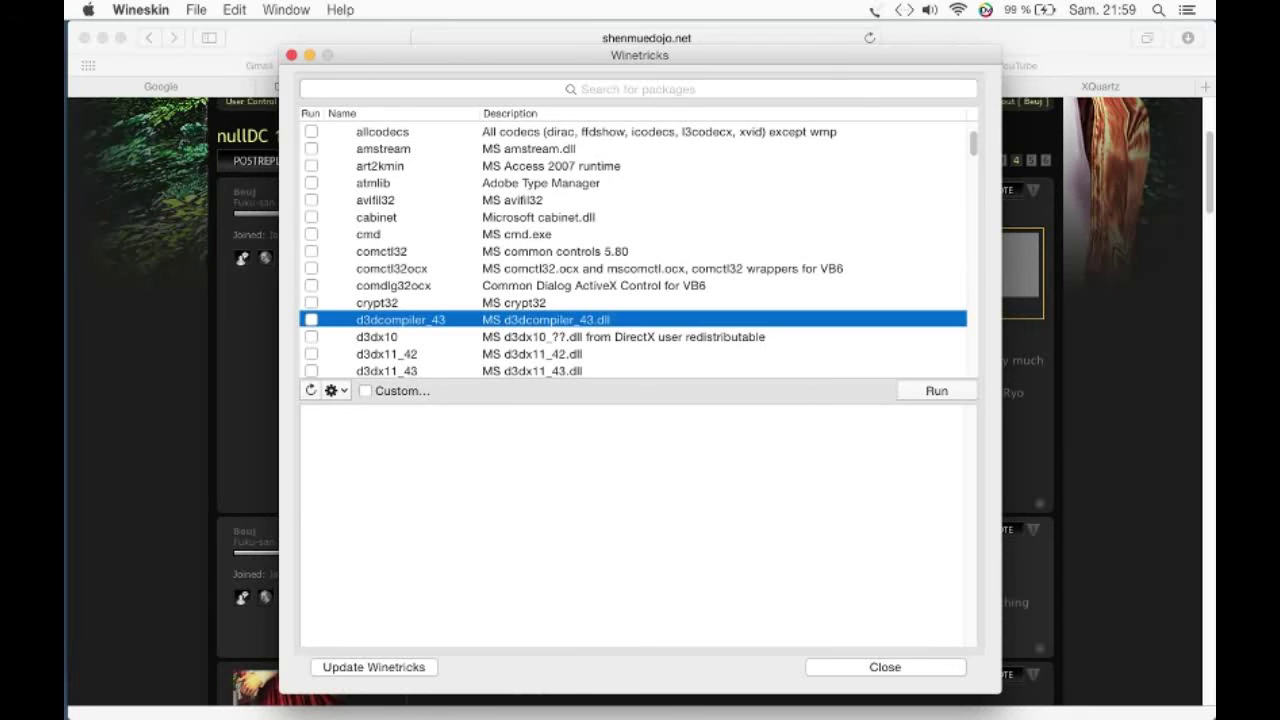
{"action": "left_click", "coordinate": [311, 319]}
{"action": "left_click", "coordinate": [936, 390]}
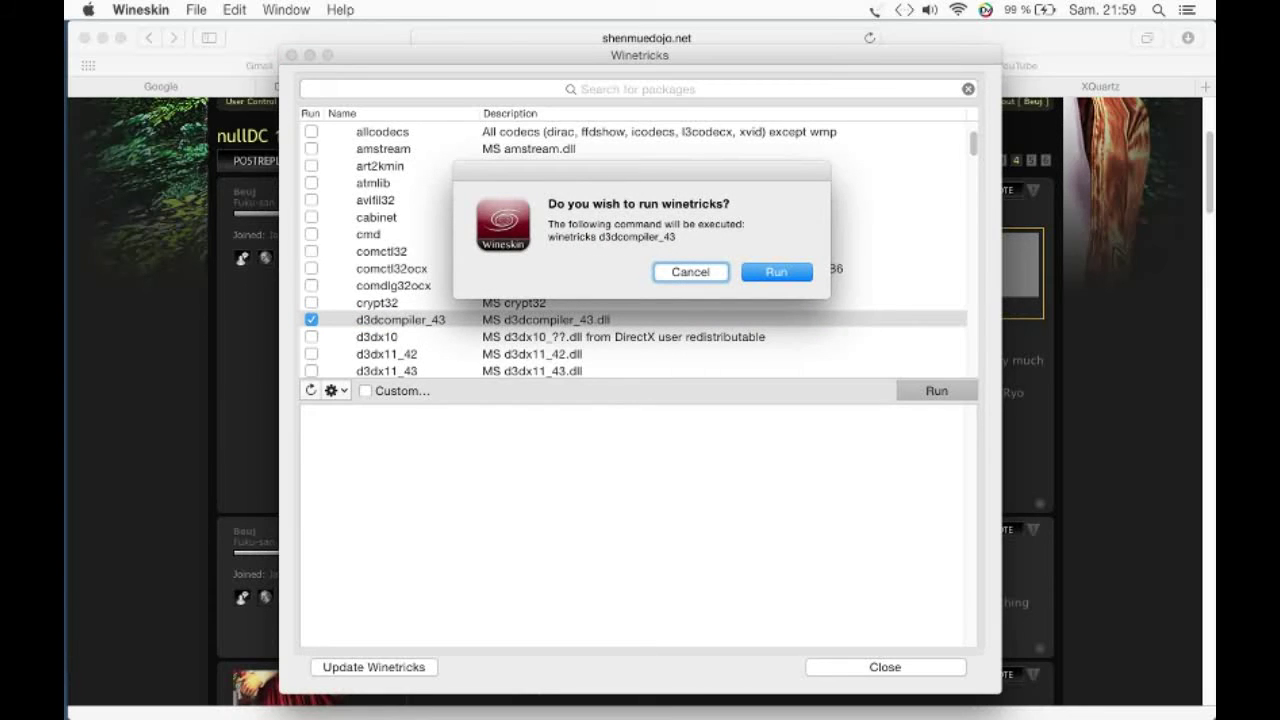
{"action": "key", "text": "Return"}
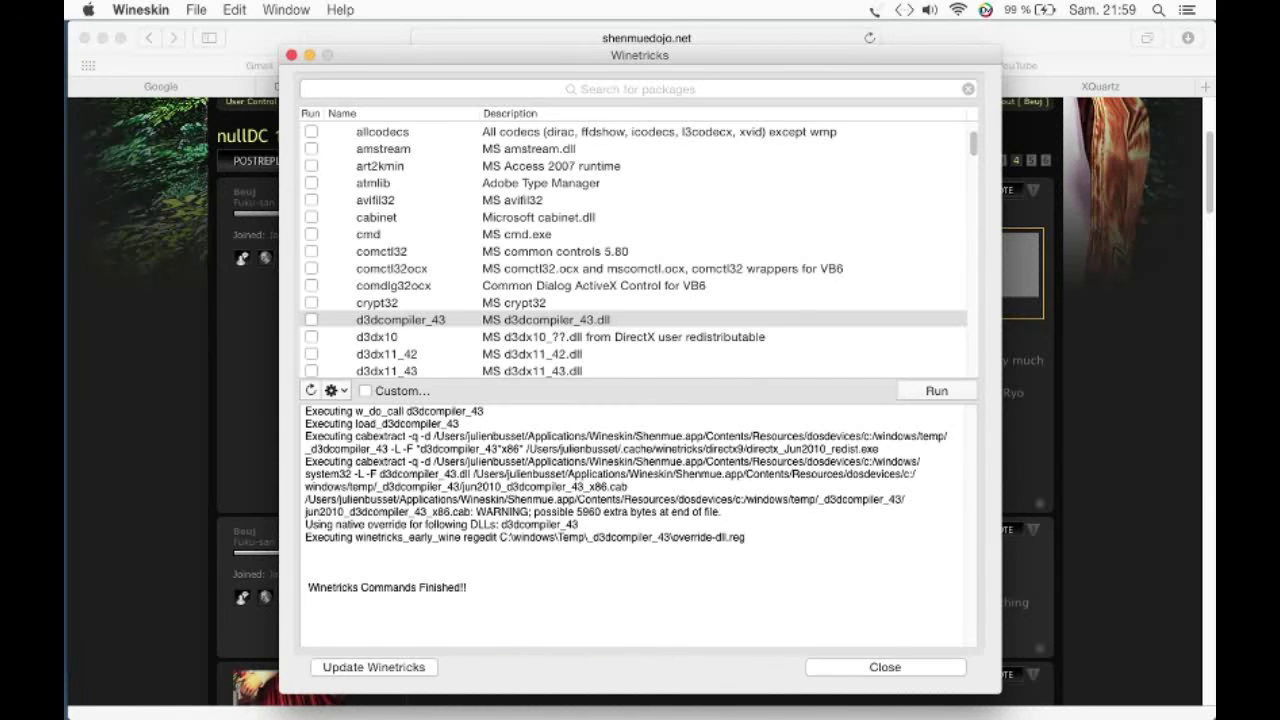
{"action": "left_click", "coordinate": [885, 667]}
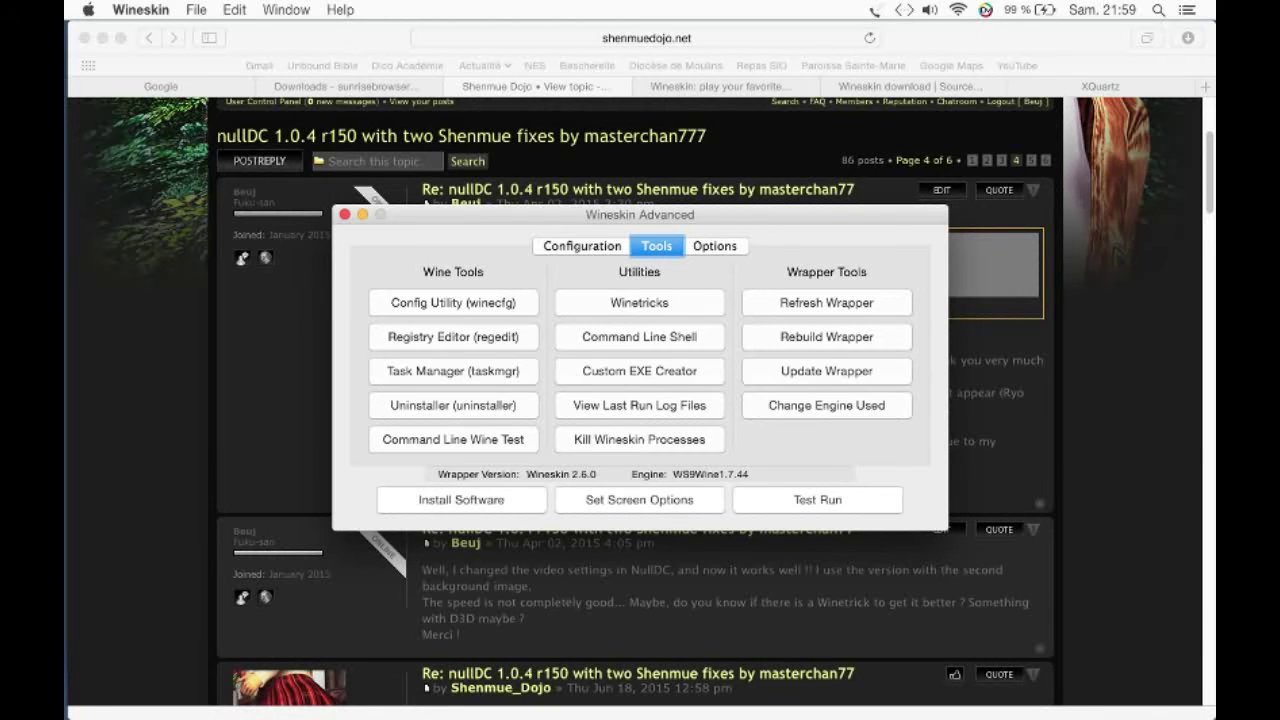
{"action": "left_click", "coordinate": [344, 214]}
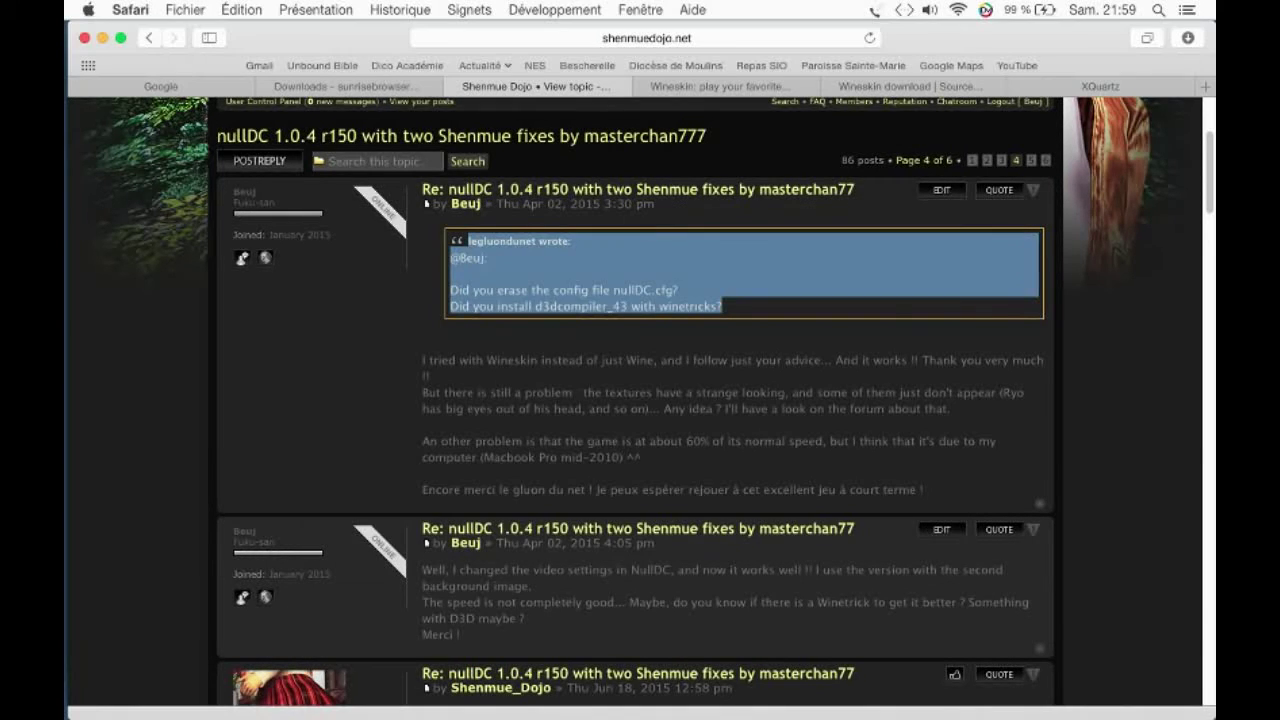
Step: Switch to Finder and launch the Shenmue wrapper from the Wineskin folder in the home folder's Applications
{"action": "left_click", "coordinate": [80, 72]}
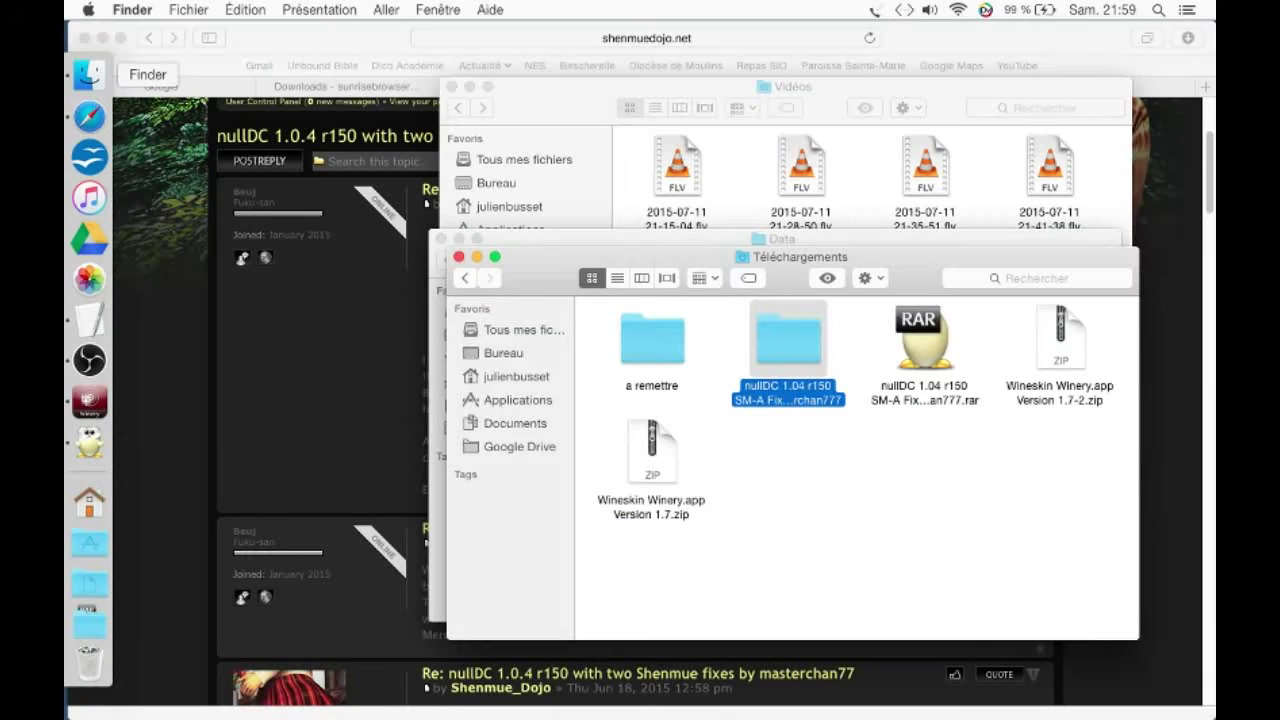
{"action": "left_click_drag", "start_coordinate": [880, 256], "coordinate": [693, 290]}
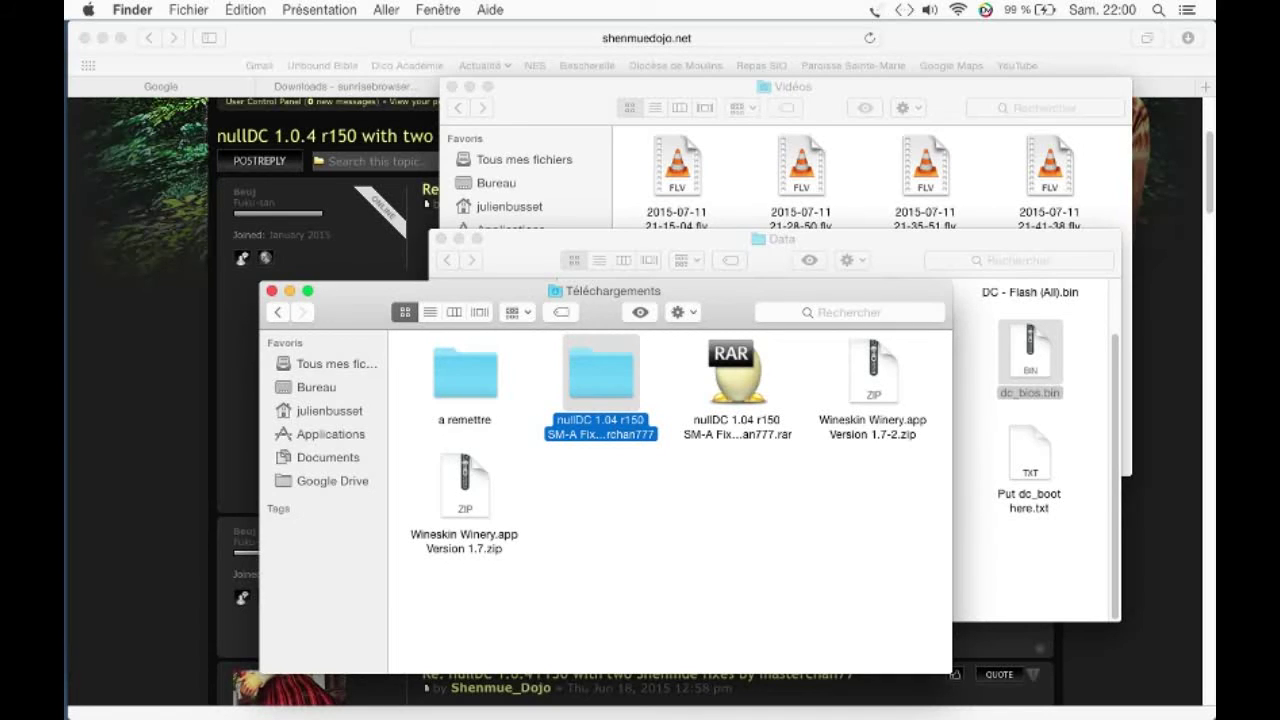
{"action": "left_click", "coordinate": [329, 410]}
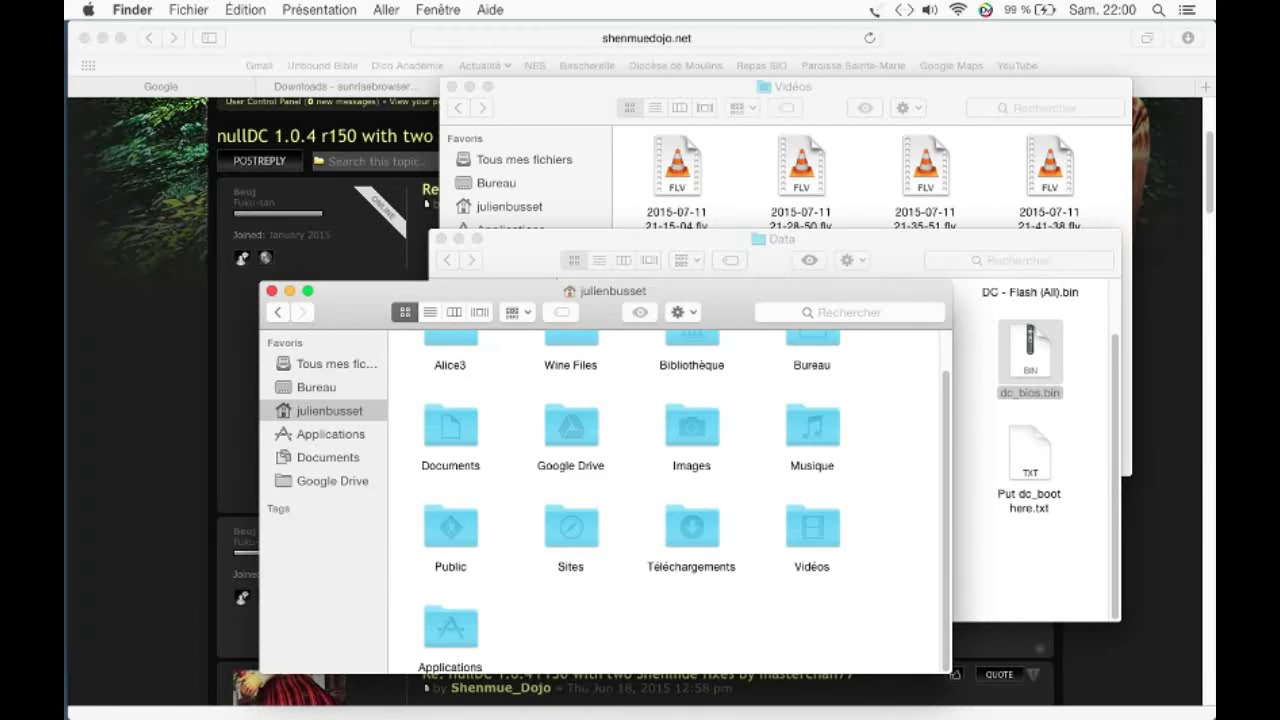
{"action": "double_click", "coordinate": [450, 628]}
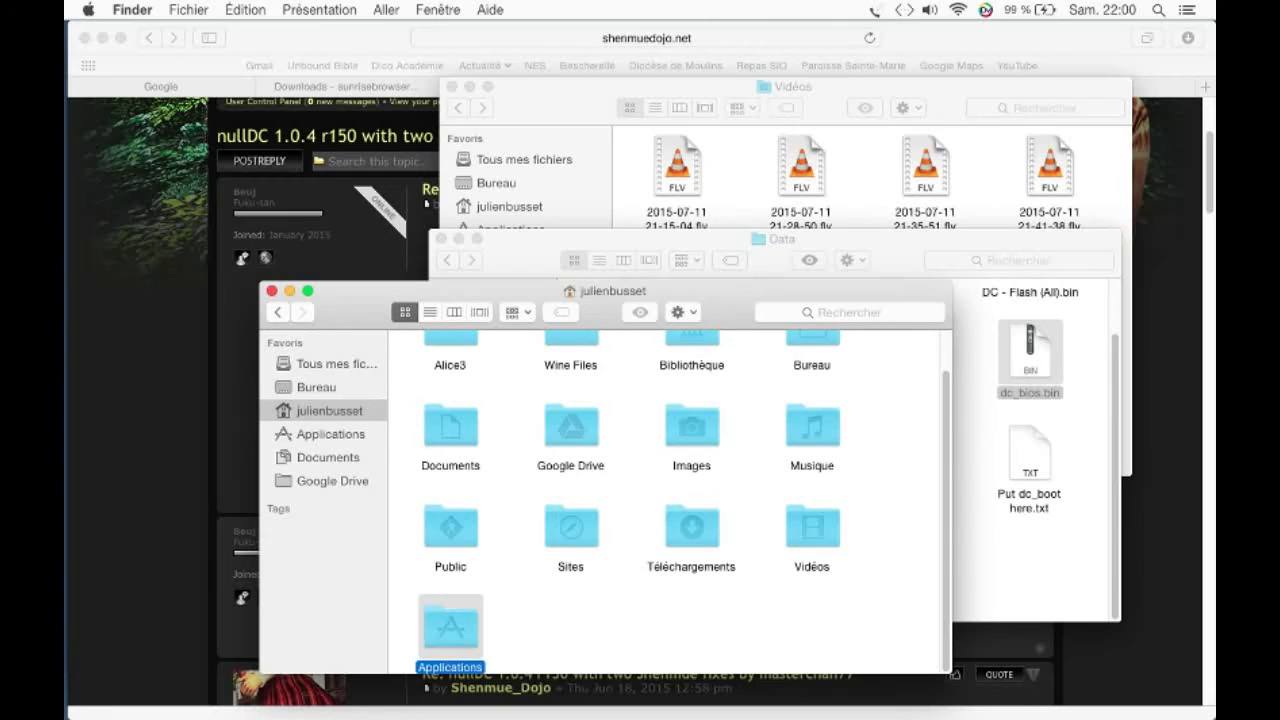
{"action": "double_click", "coordinate": [691, 368]}
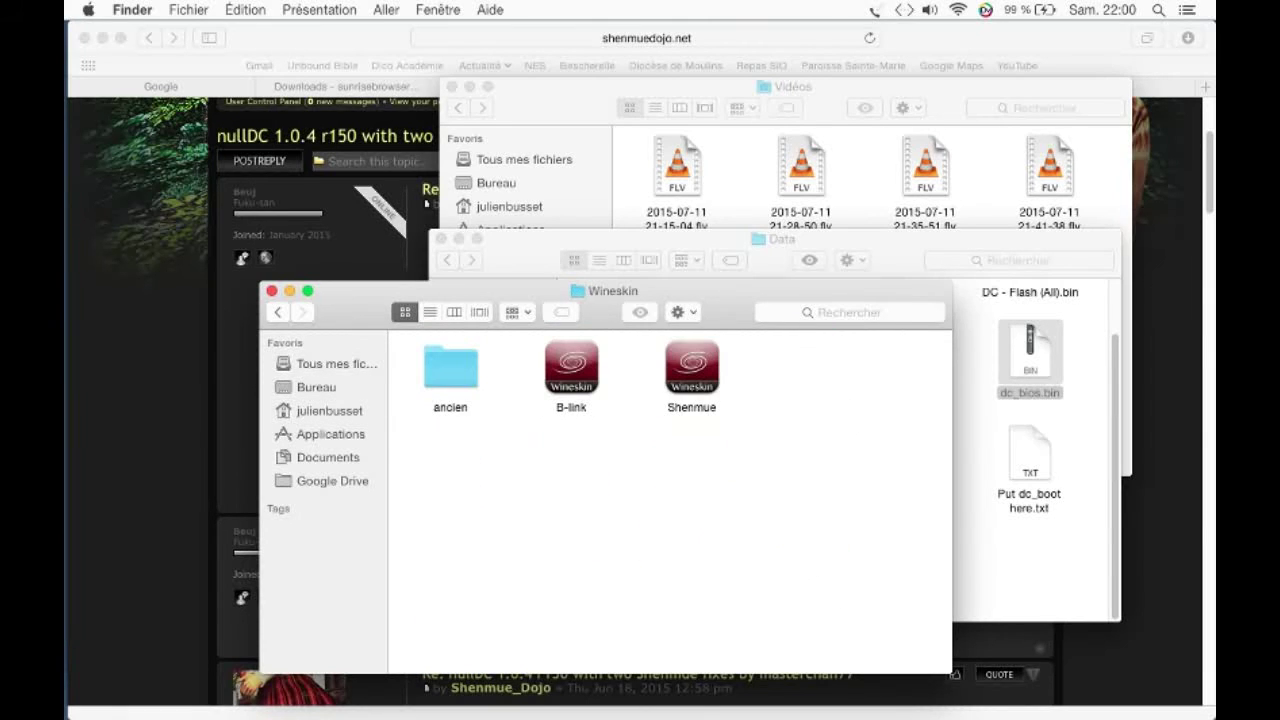
{"action": "left_click", "coordinate": [691, 368]}
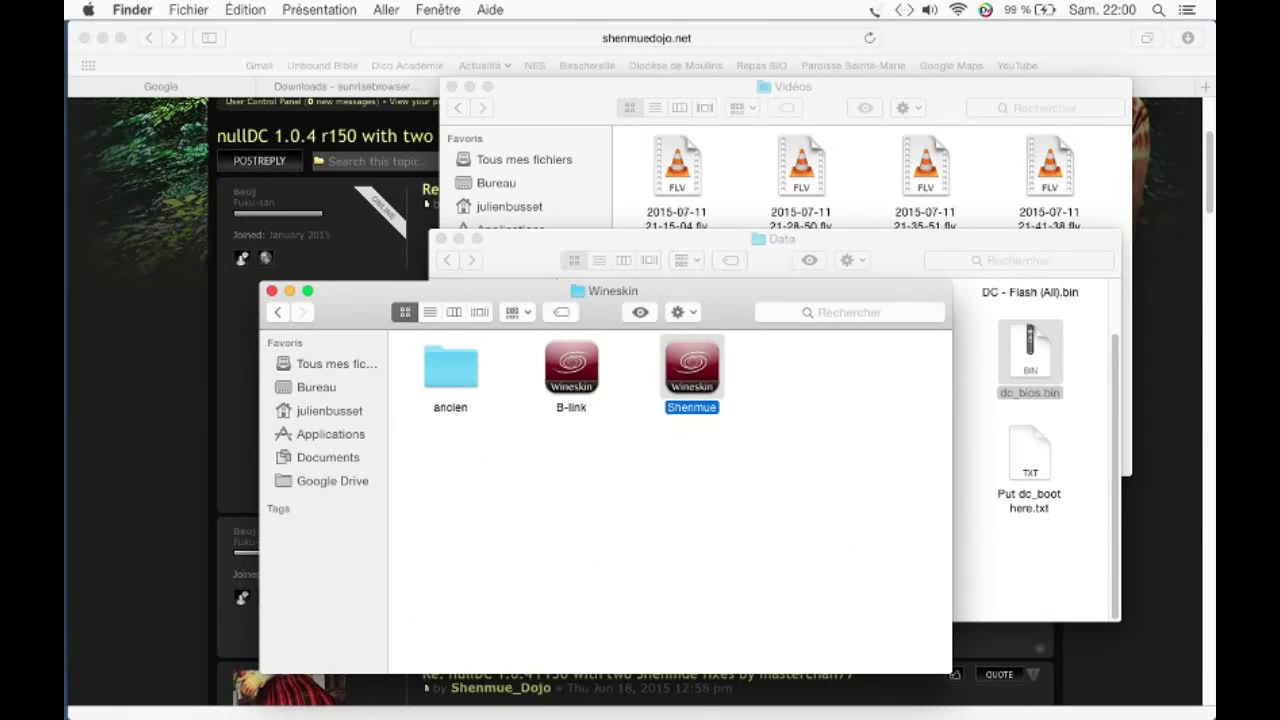
{"action": "key", "text": "super+o"}
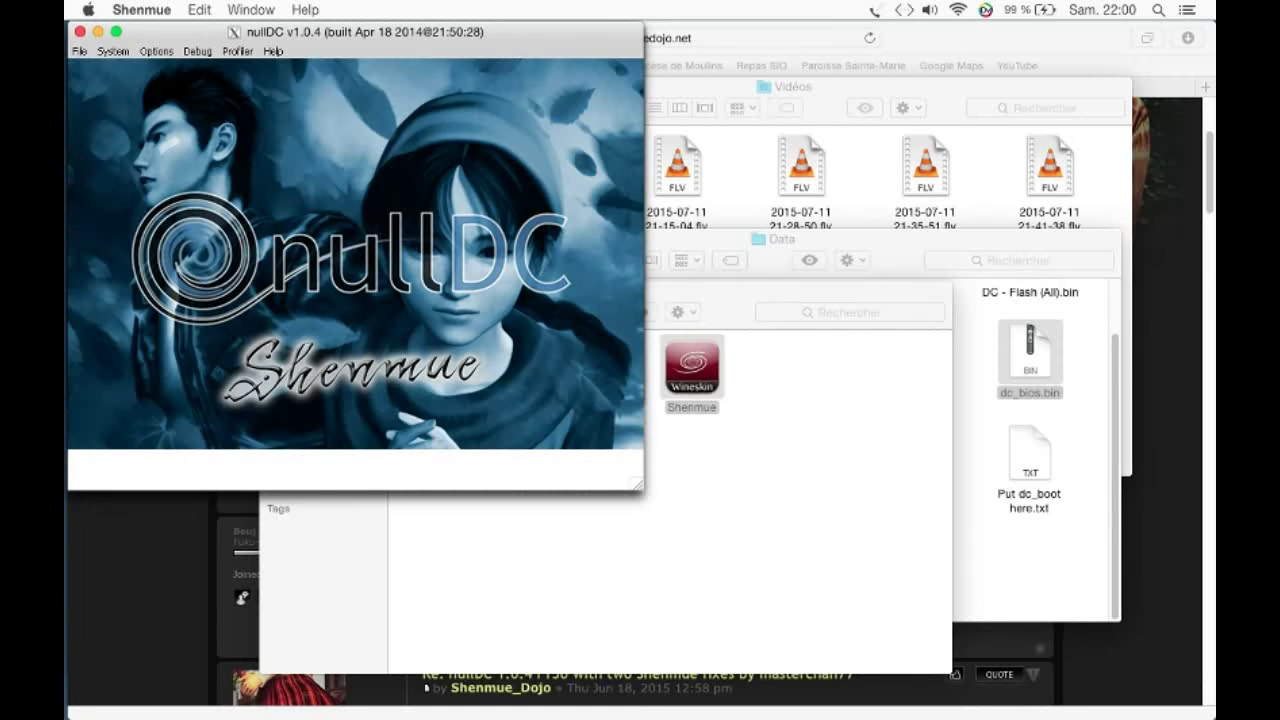
Step: Start a normal boot in nullDC with the disc image shenD1.cdi from the DC folder
{"action": "left_click", "coordinate": [78, 51]}
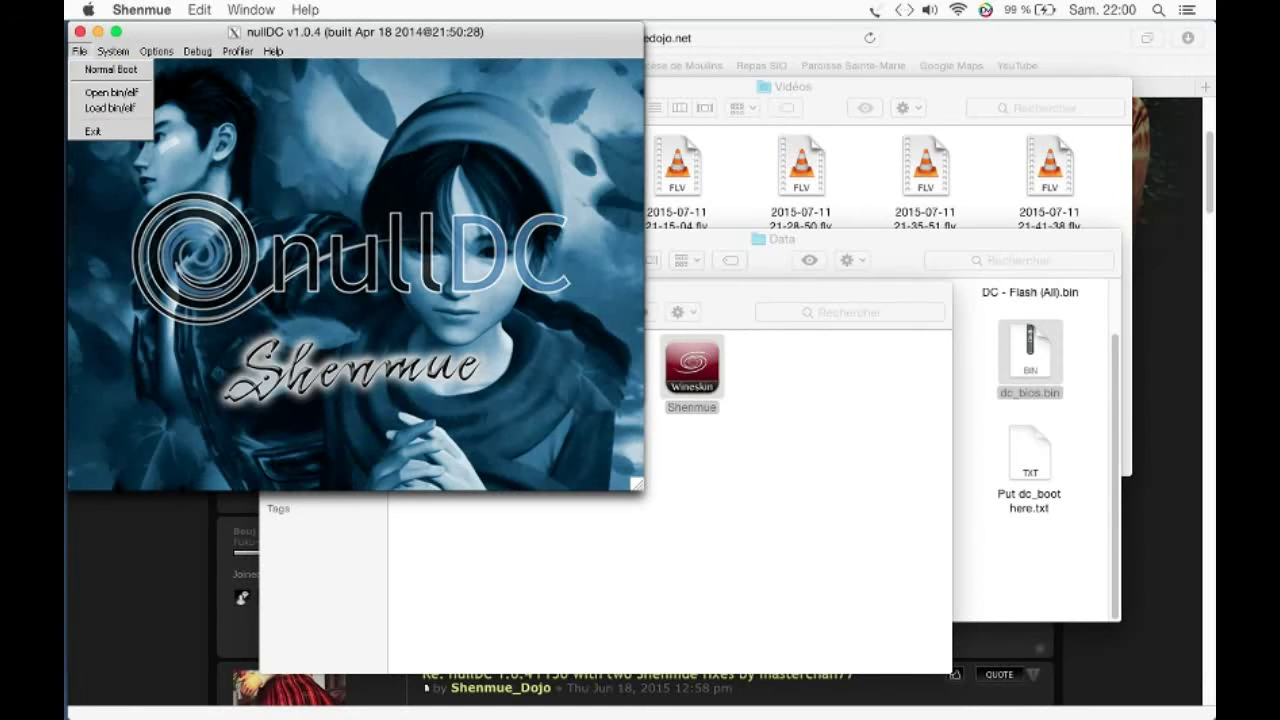
{"action": "left_click", "coordinate": [100, 69]}
{"action": "left_click", "coordinate": [457, 78]}
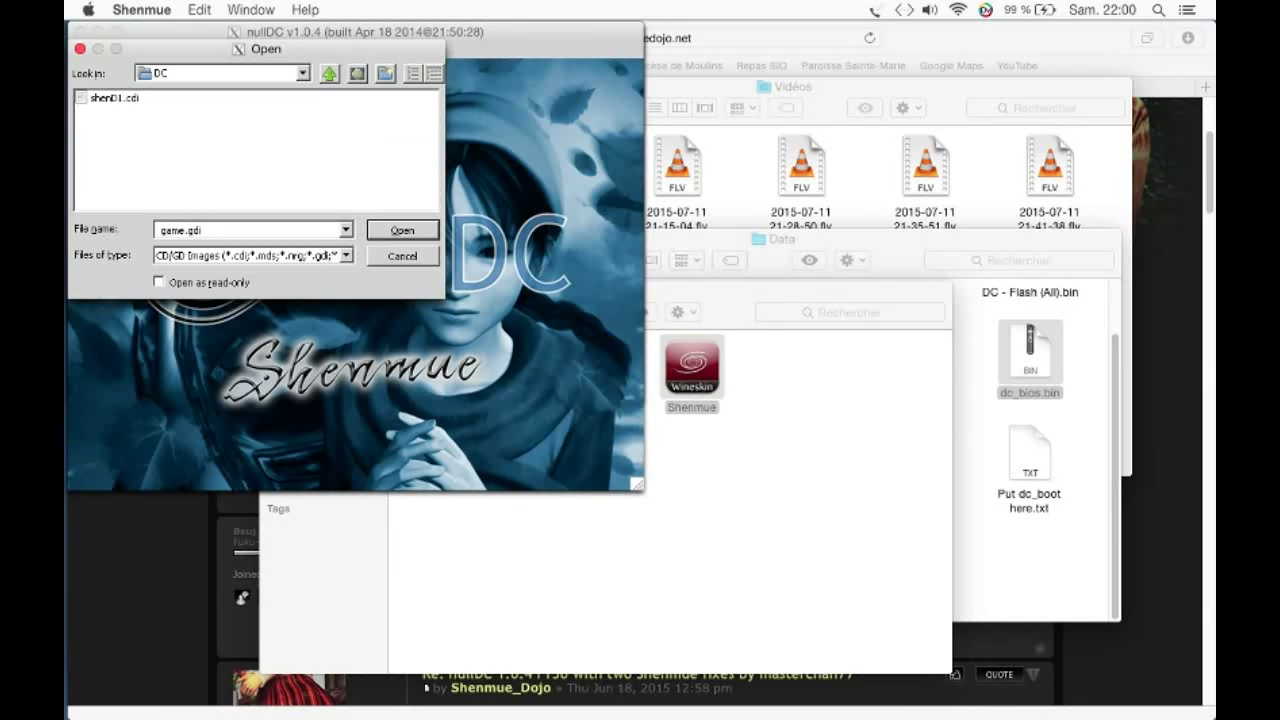
{"action": "left_click", "coordinate": [117, 97]}
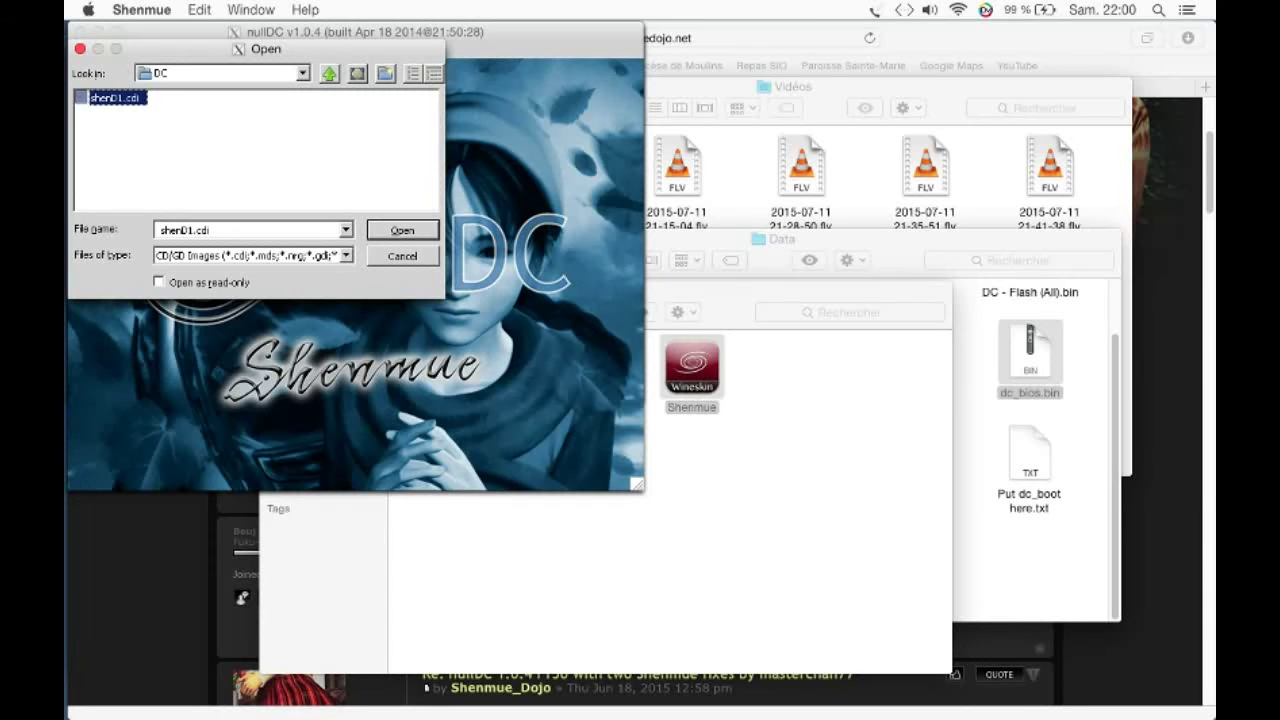
{"action": "key", "text": "Return"}
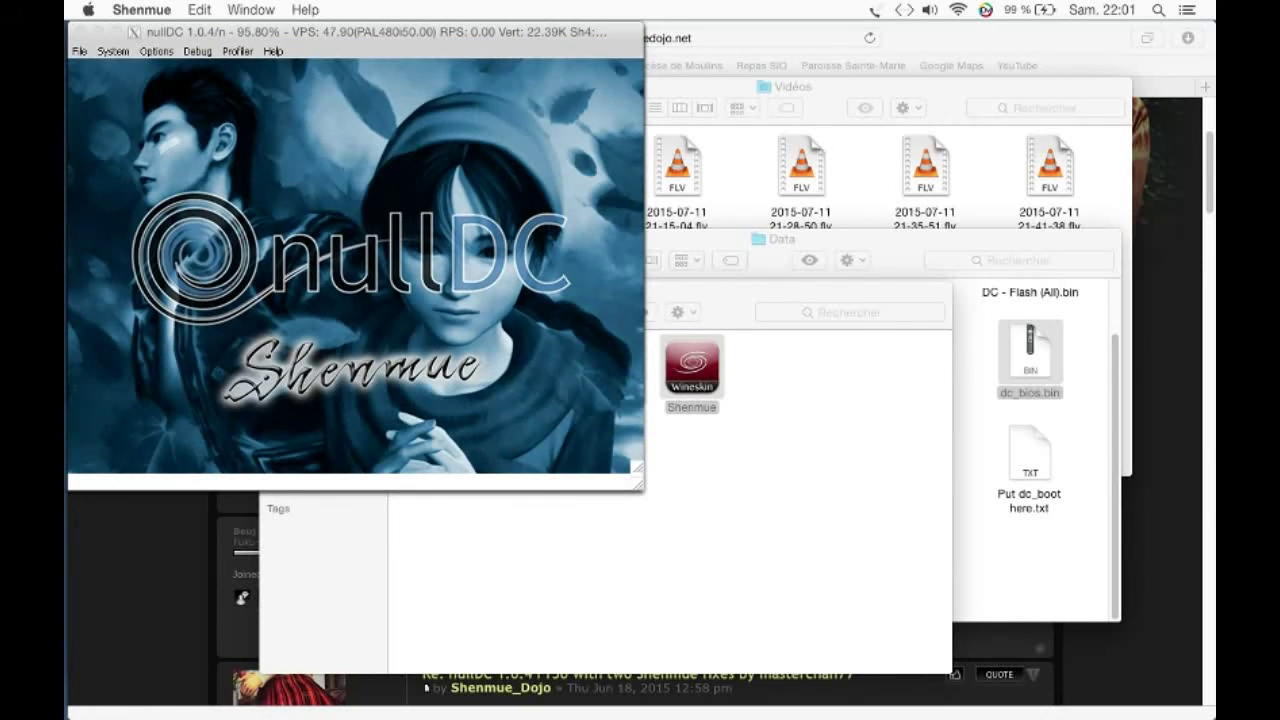
Step: Examine nullDC's PowerVR video options, including the available Z Buffer Mode choices
{"action": "left_click", "coordinate": [156, 51]}
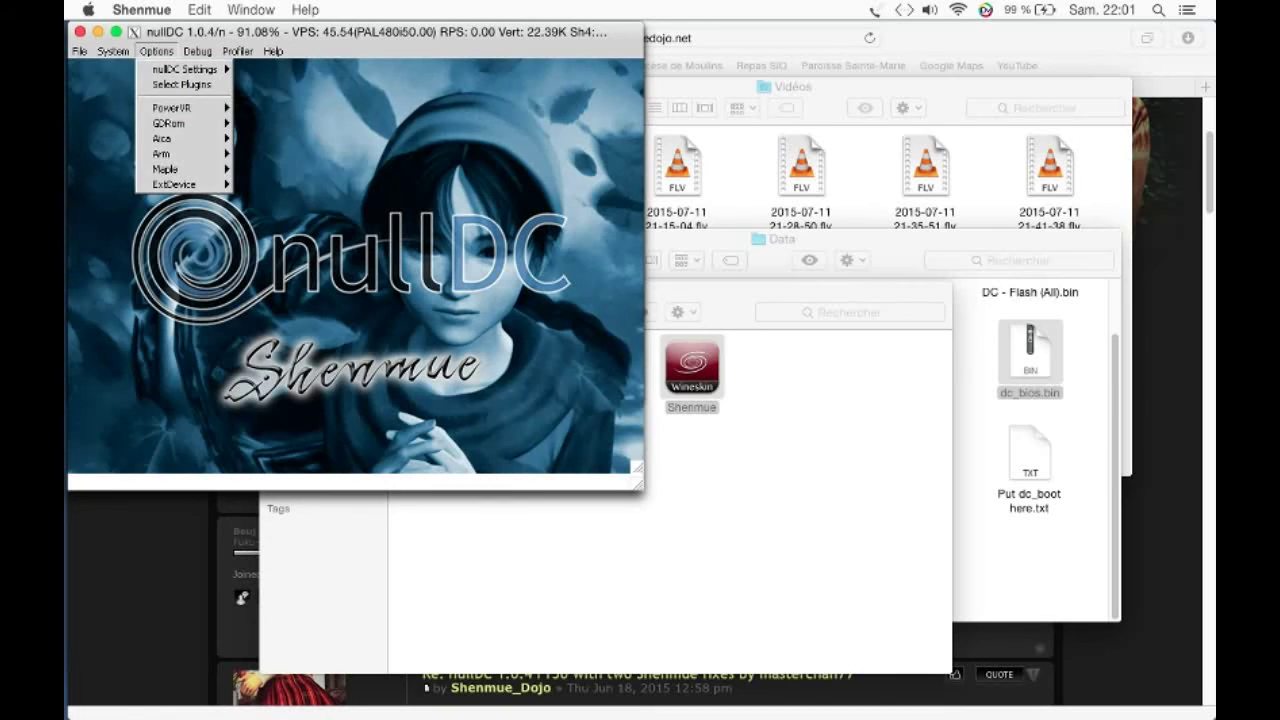
{"action": "mouse_move", "coordinate": [171, 107]}
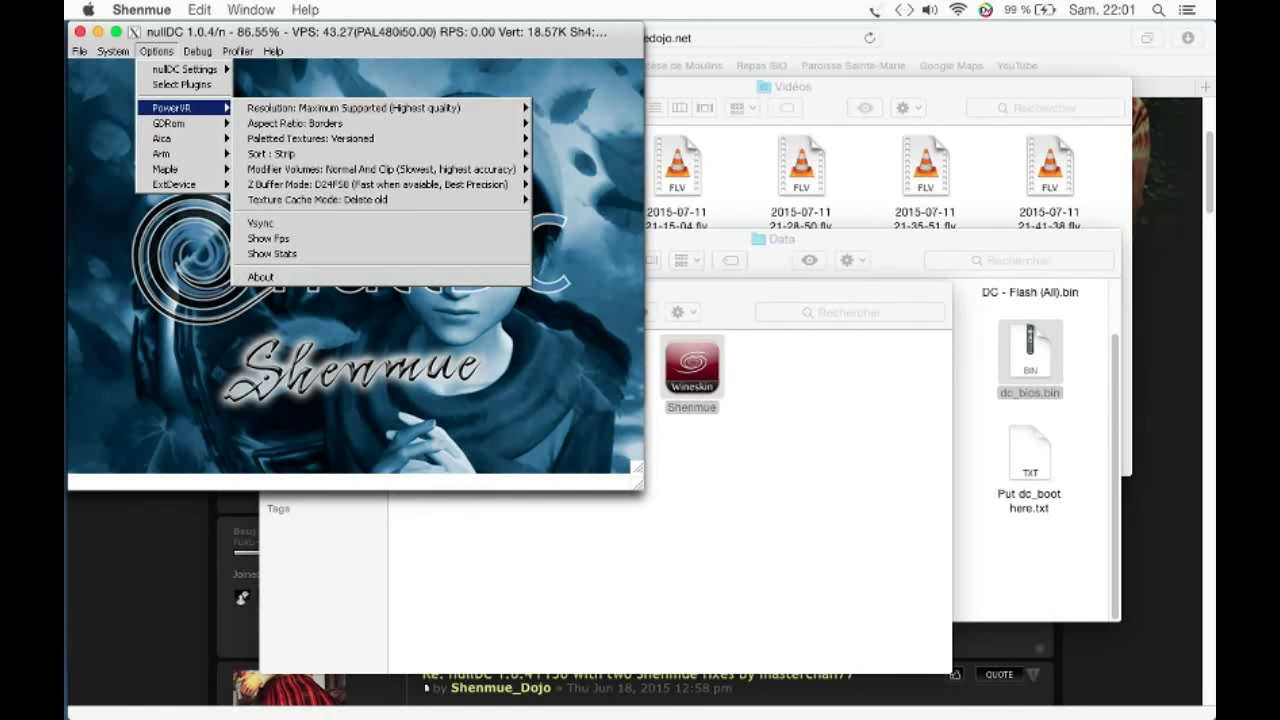
{"action": "mouse_move", "coordinate": [300, 184]}
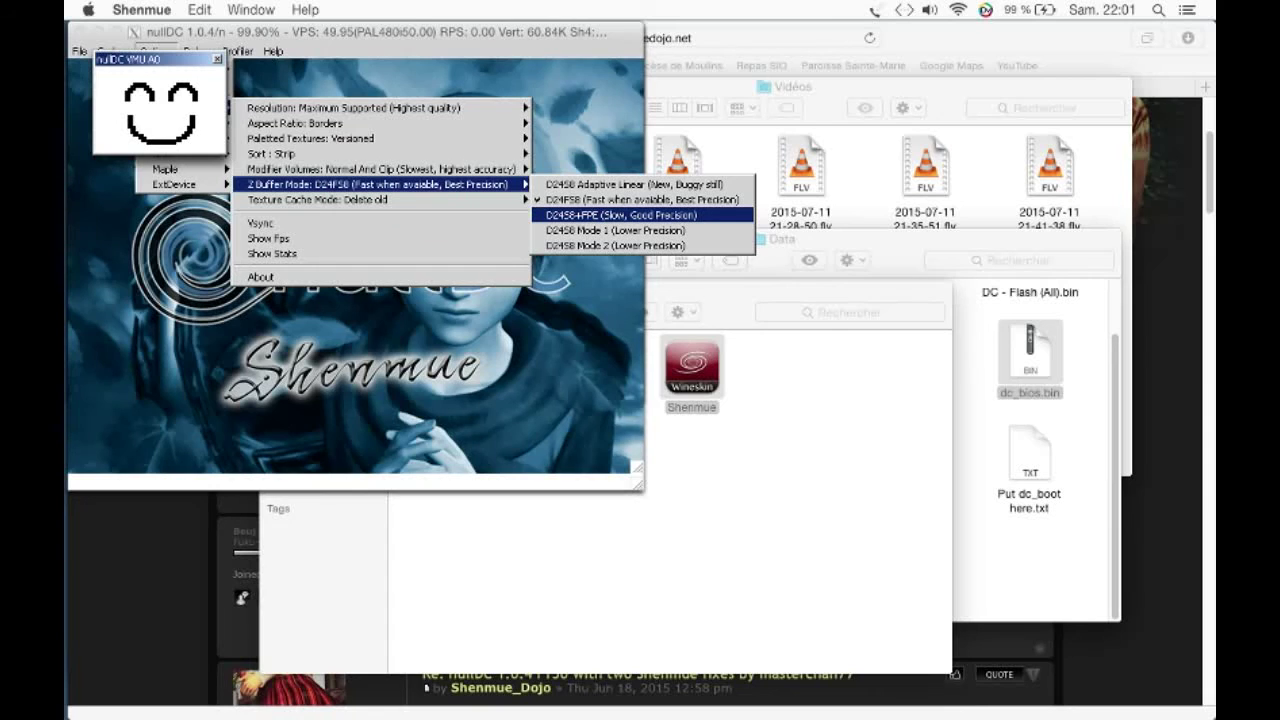
Step: Proceed through the Dreamcast startup setup and accept 27/11/1998 00:00 as the system date and time
{"action": "key", "text": "Return"}
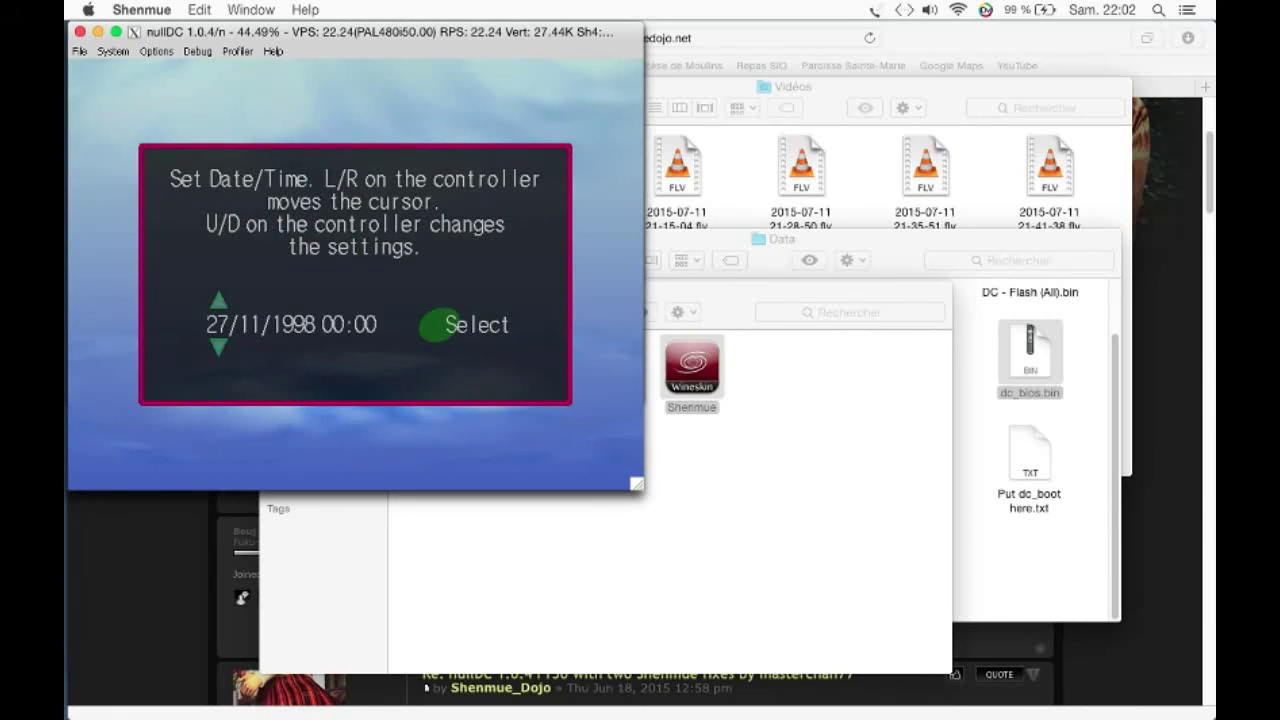
{"action": "key", "text": "Right"}
{"action": "key", "text": "Right"}
{"action": "key", "text": "Right"}
{"action": "key", "text": "Right"}
{"action": "key", "text": "Right"}
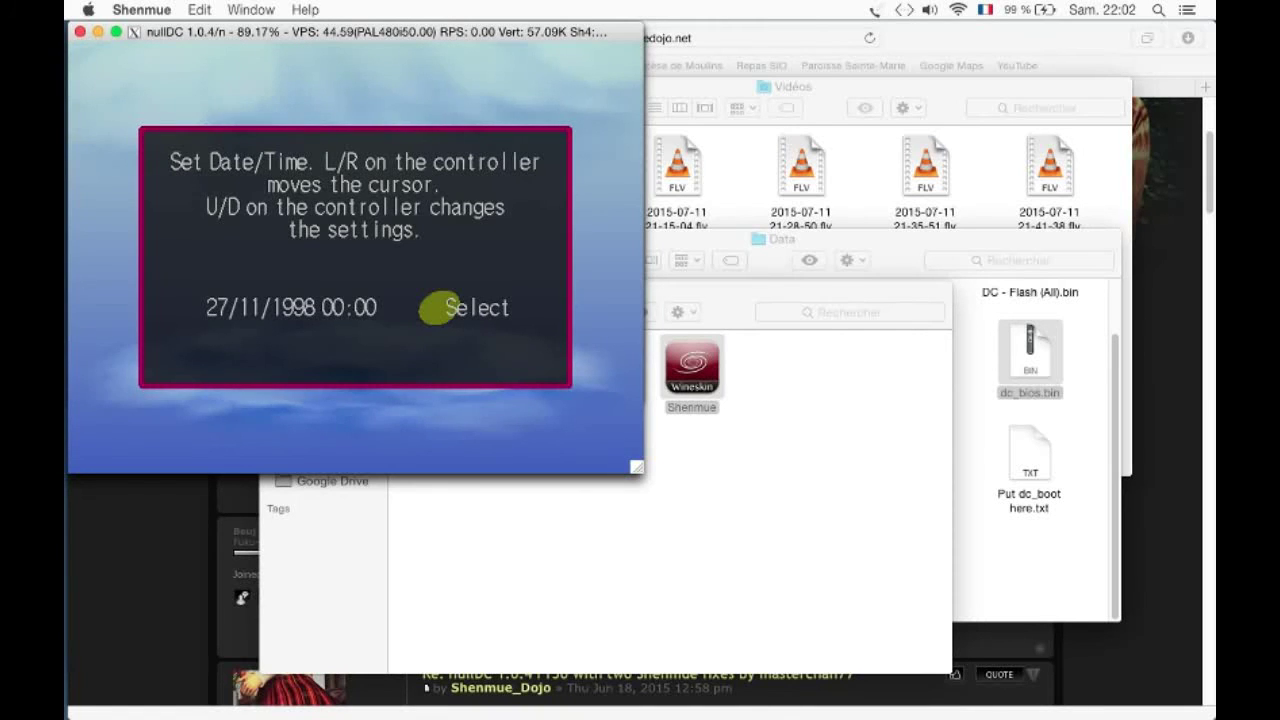
{"action": "key", "text": "Return"}
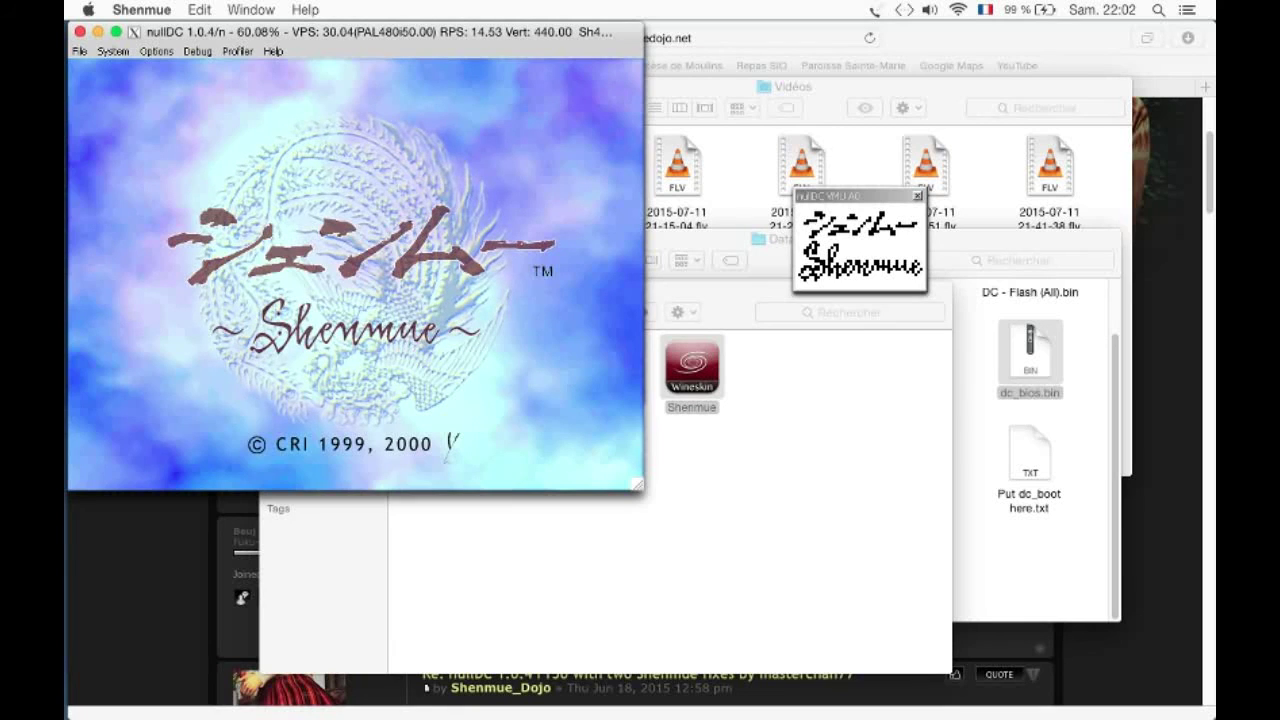
Step: Enter Shenmue's start menu from the title screen and start a new game, confirming to begin without a saved file
{"action": "key", "text": "Return"}
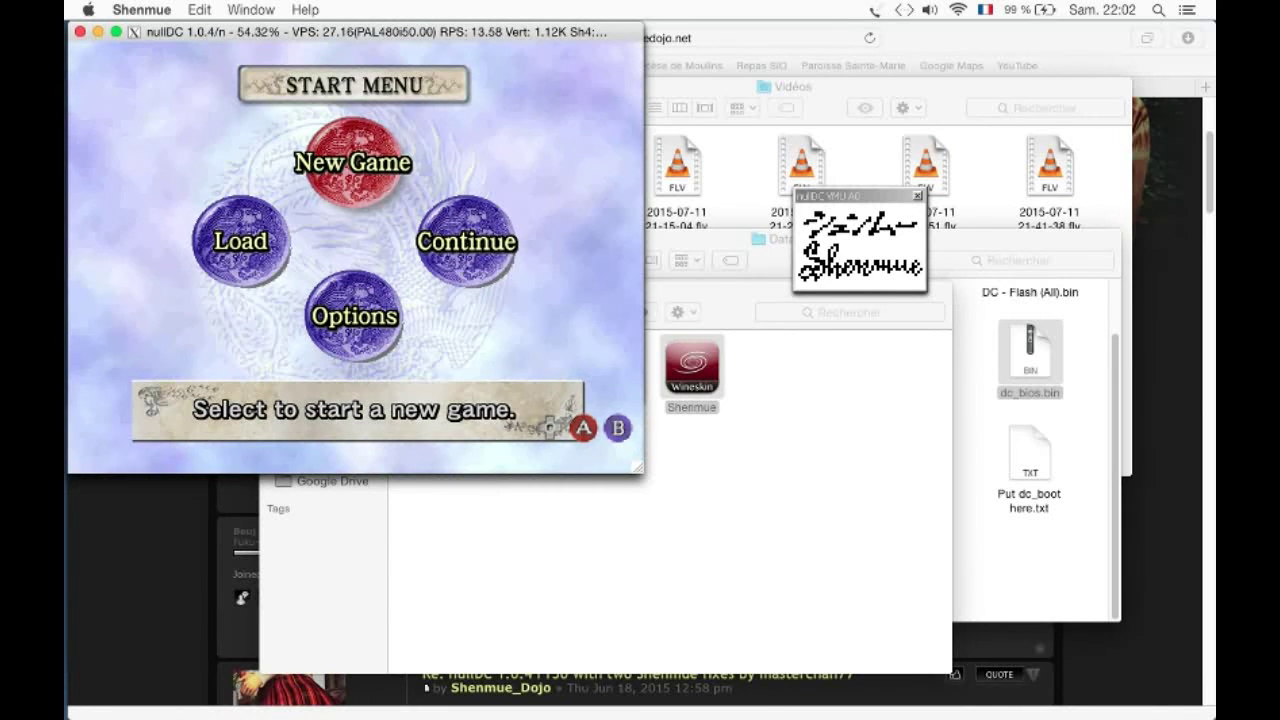
{"action": "key", "text": "Return"}
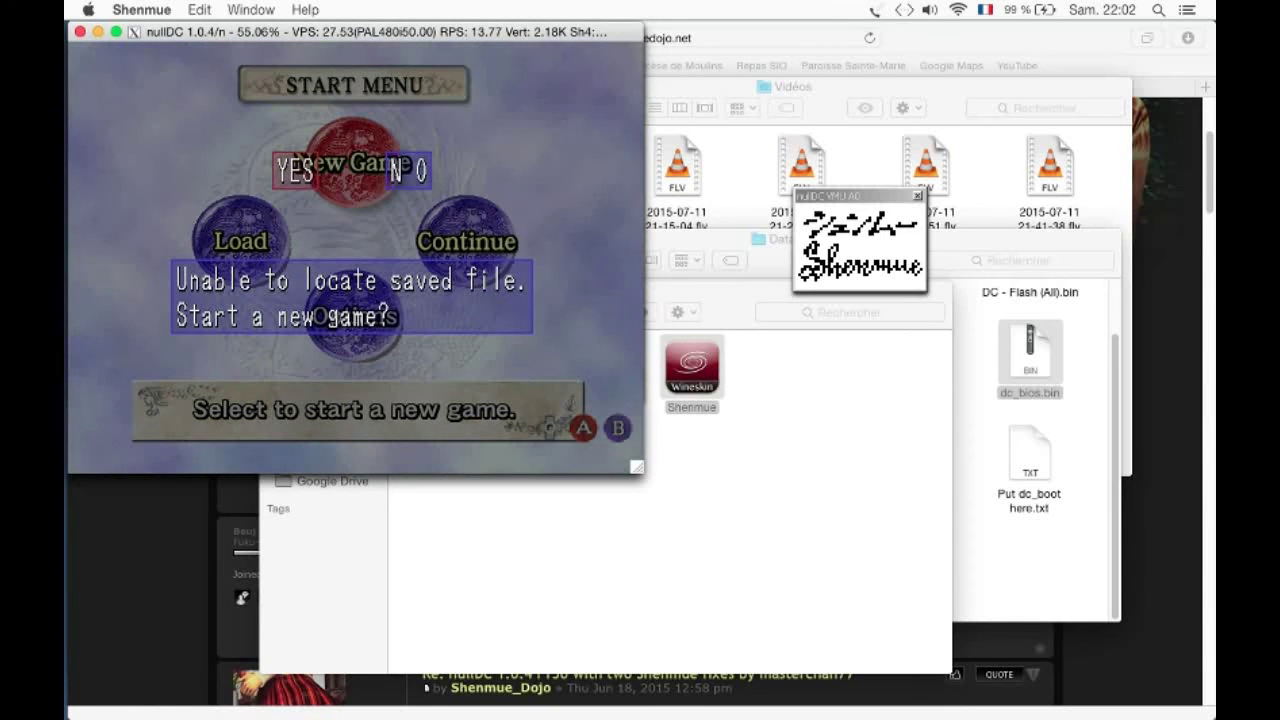
{"action": "key", "text": "Return"}
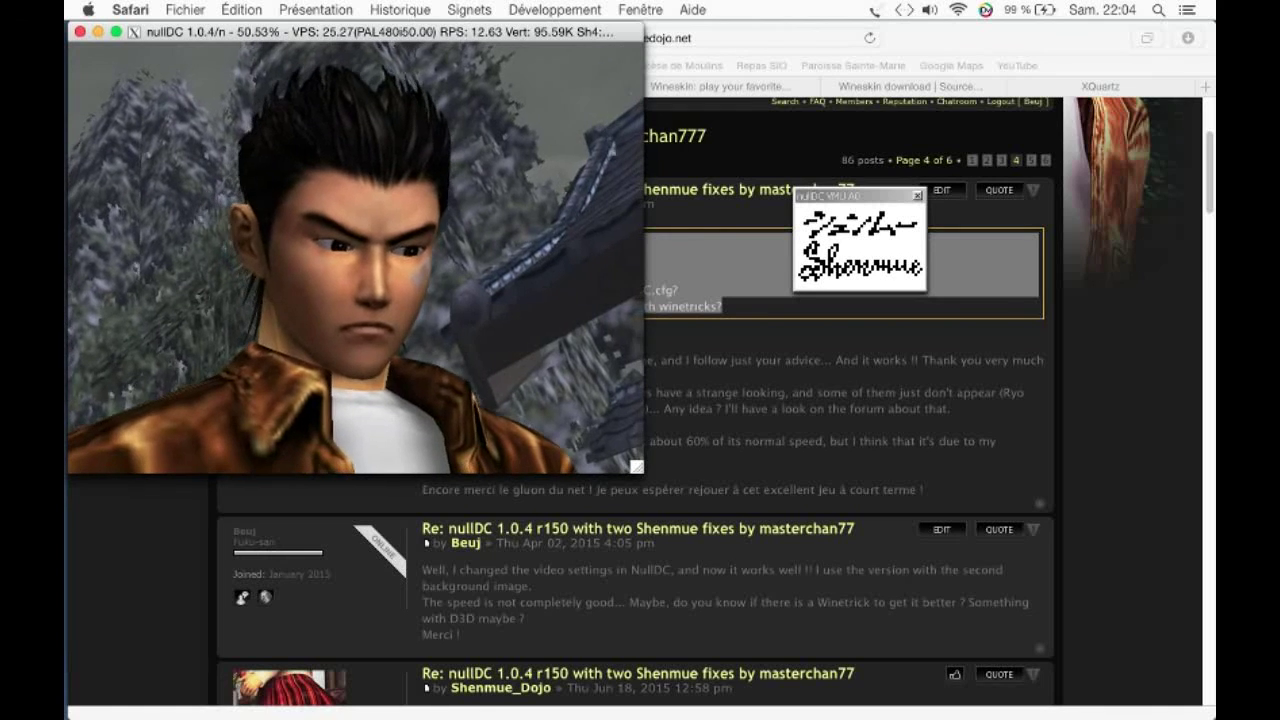
Step: Show nullDC's menu bar, bring up the shenmue document in TextEdit beside the game, and switch back to Shenmue
{"action": "left_click_drag", "start_coordinate": [637, 467], "coordinate": [637, 485]}
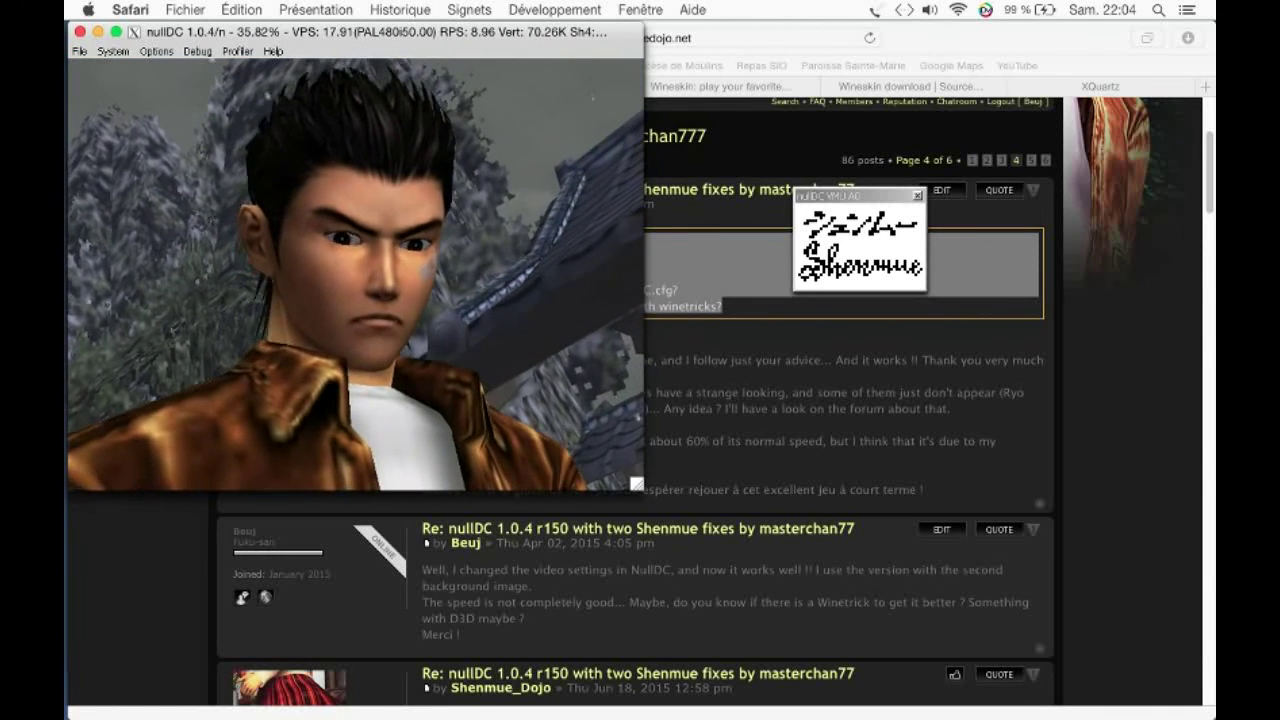
{"action": "mouse_move", "coordinate": [88, 418]}
{"action": "left_click", "coordinate": [88, 301]}
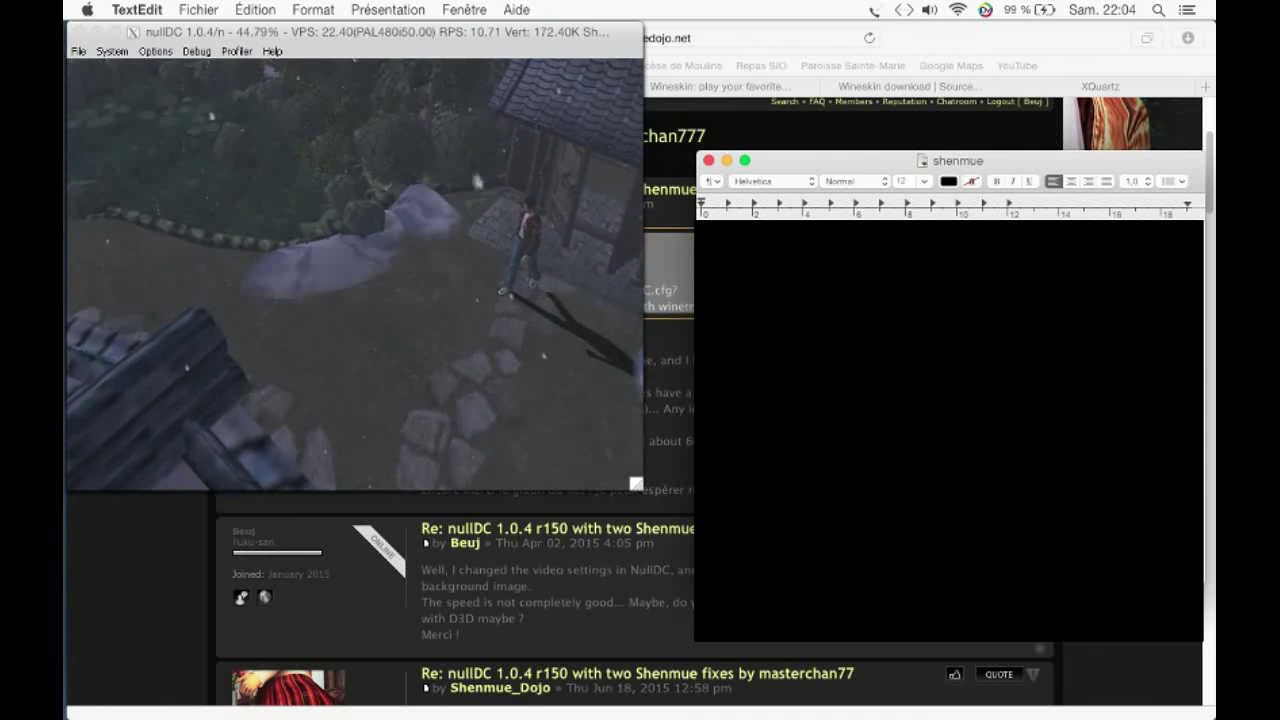
{"action": "key", "text": "super+Tab"}
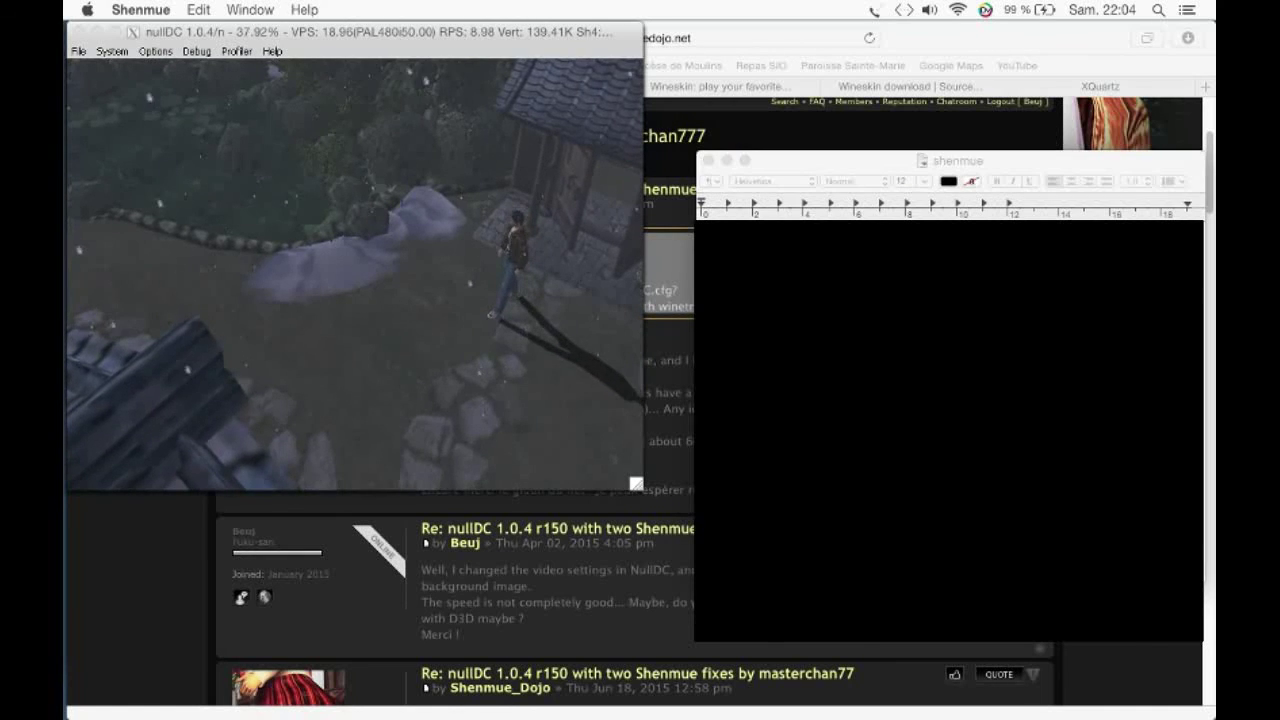